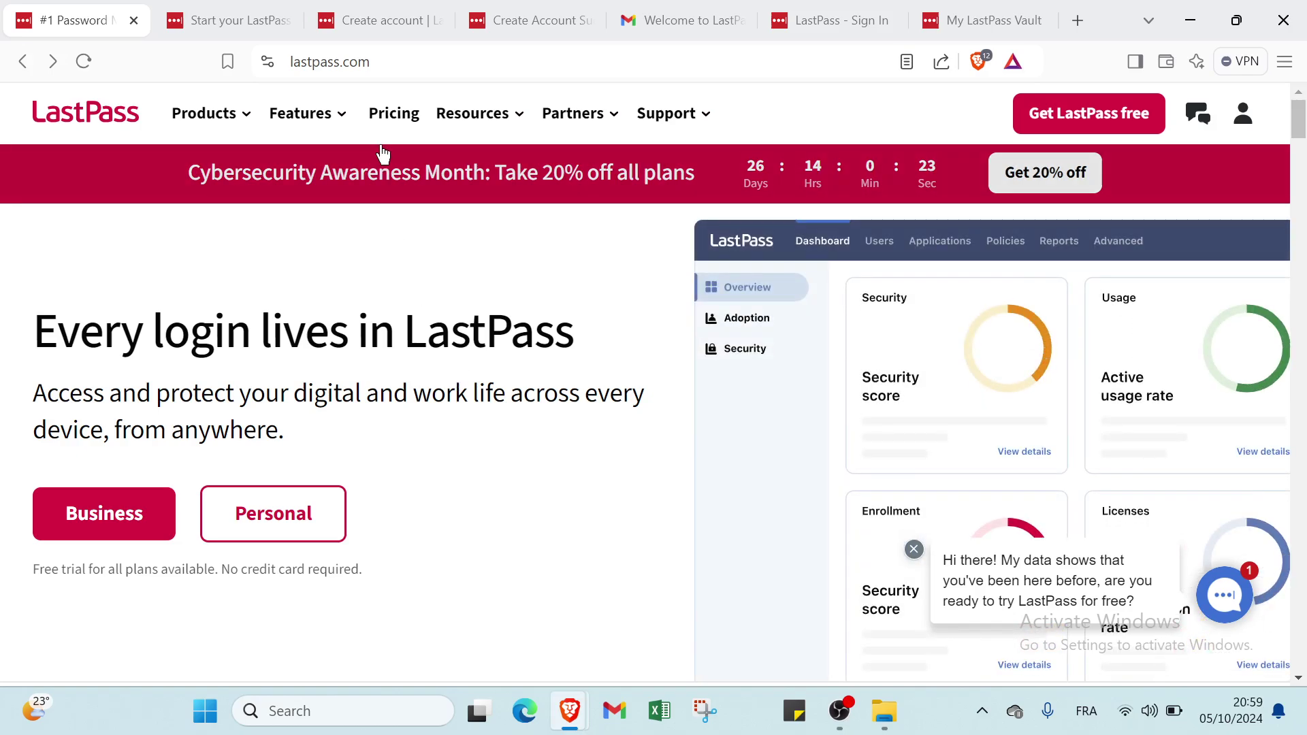
- Reveal the full LastPass site address and scroll through the homepage
left_click_drag(394, 62, 291, 57)
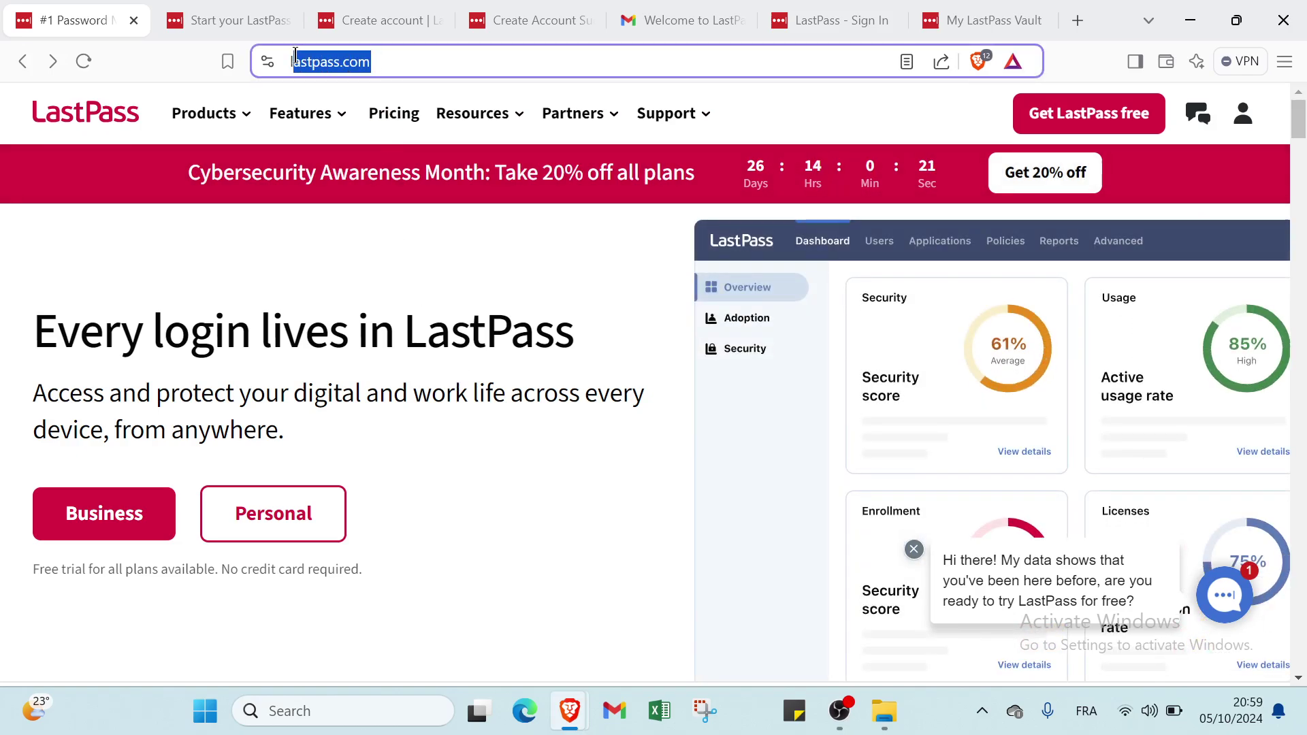
left_click(381, 62)
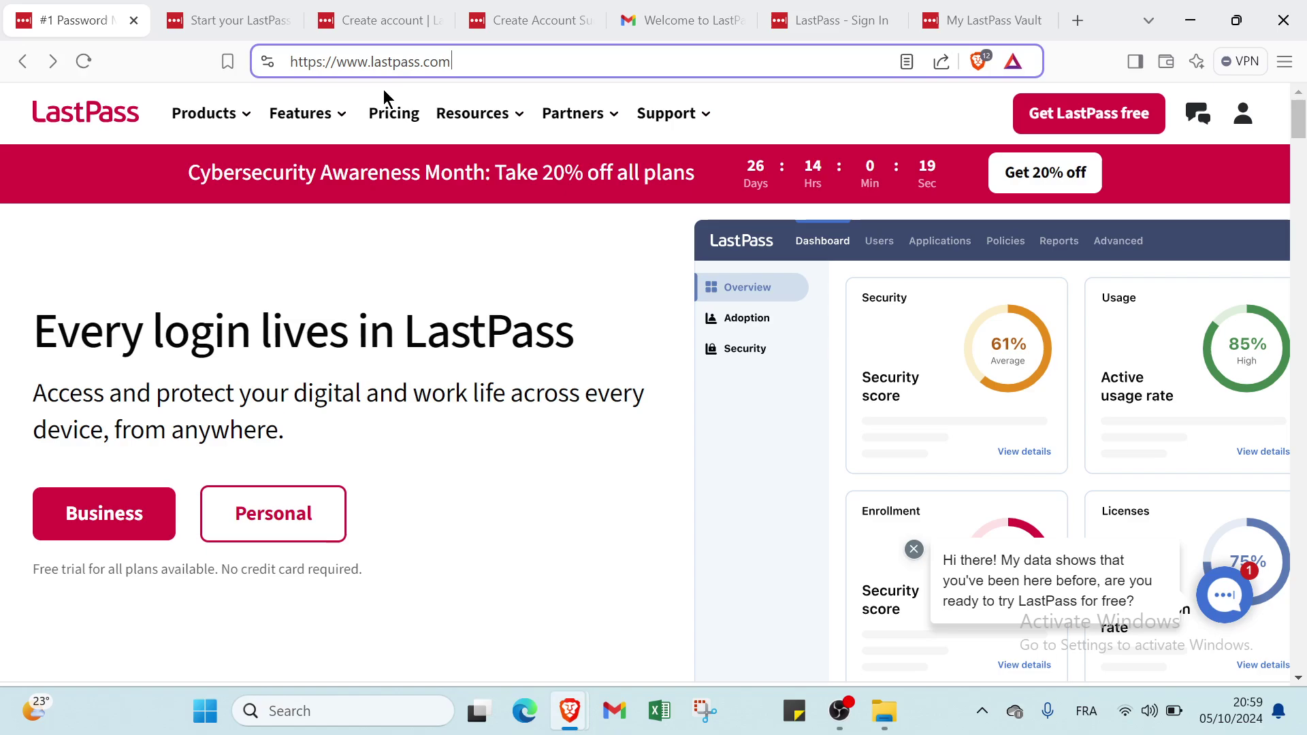
scroll(376, 299, "down", 6)
scroll(379, 303, "up", 6)
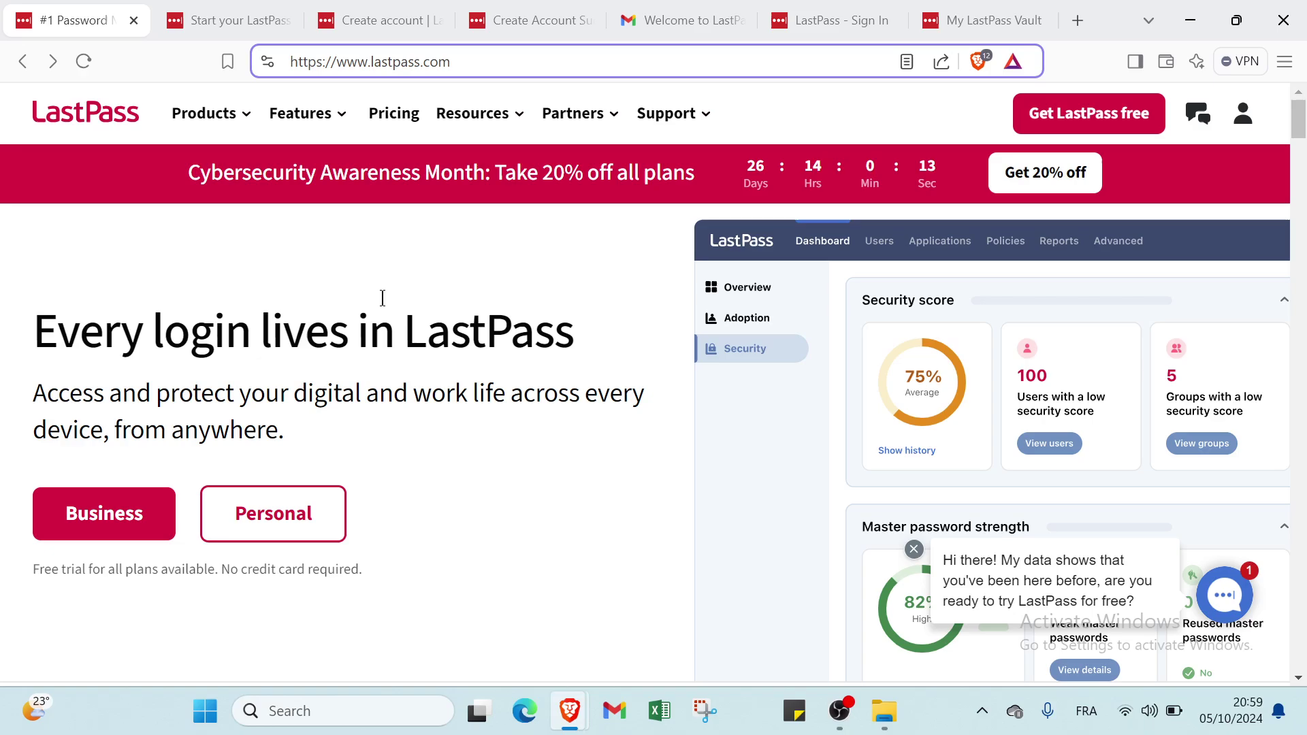
scroll(383, 298, "down", 4)
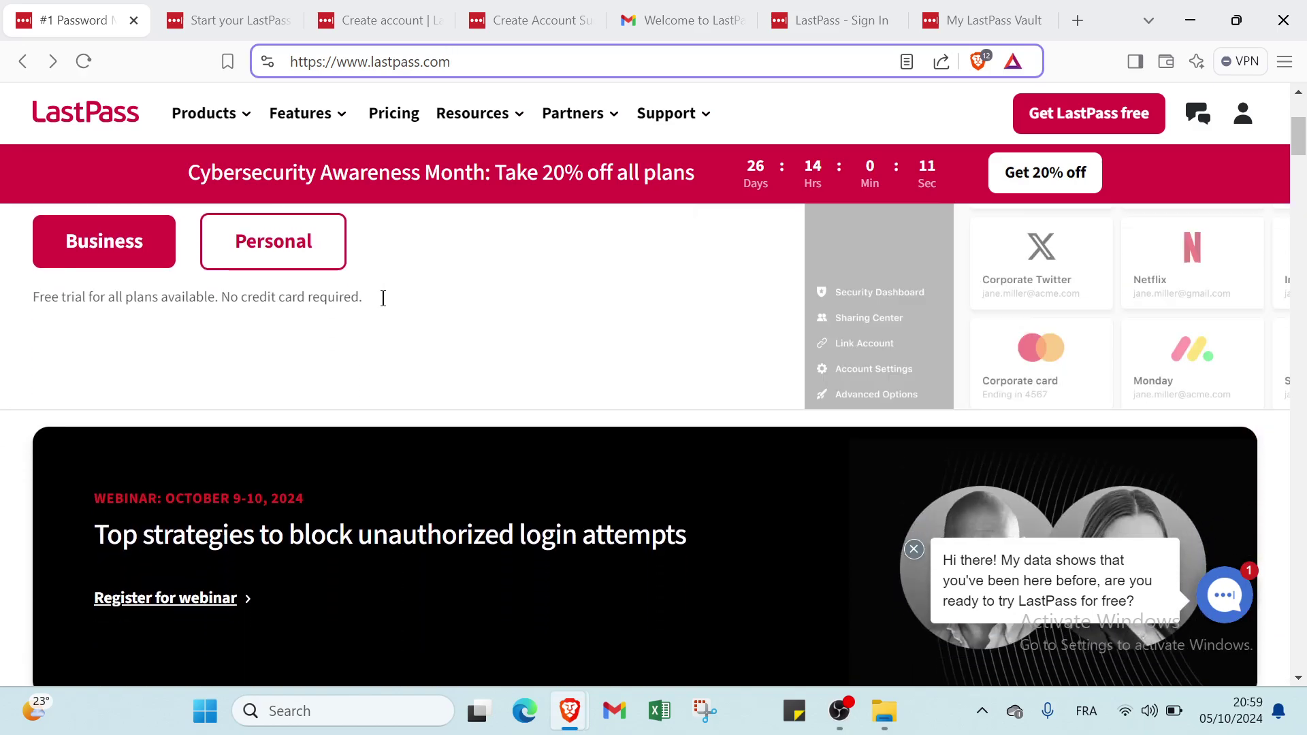
scroll(384, 297, "down", 1)
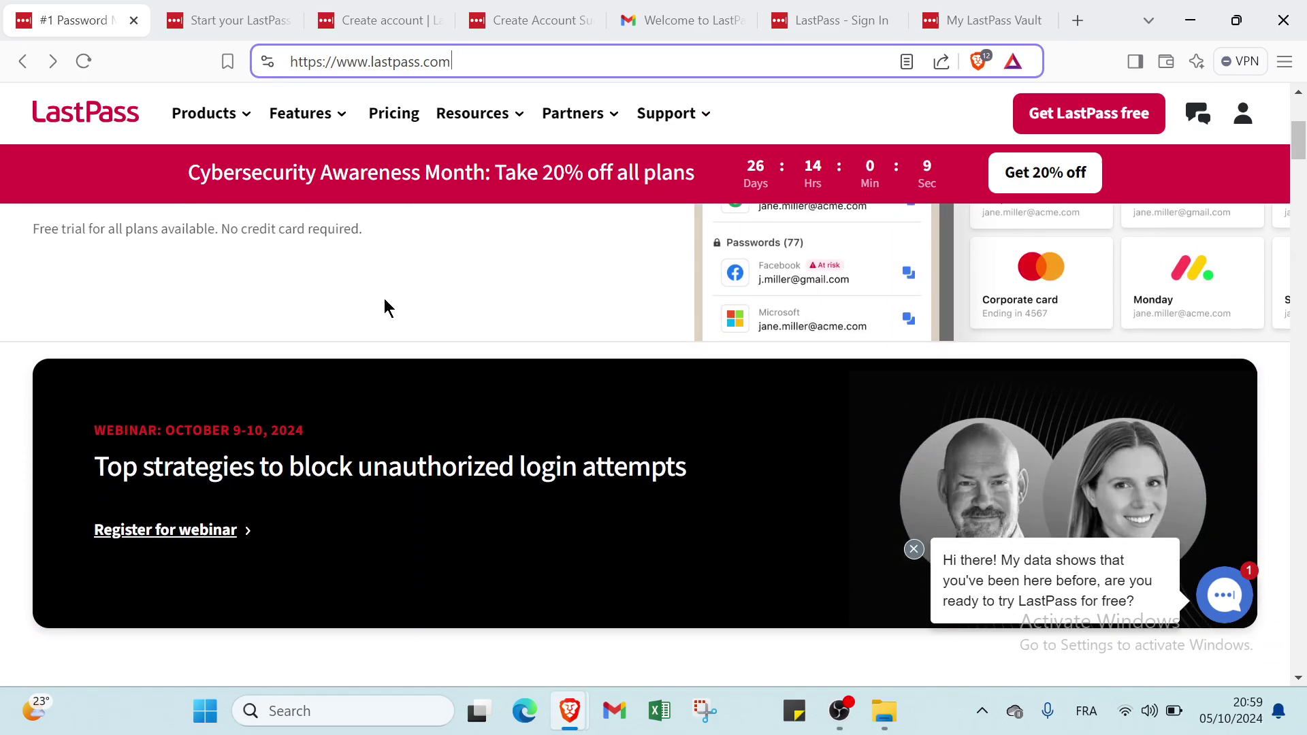
scroll(384, 298, "down", 1)
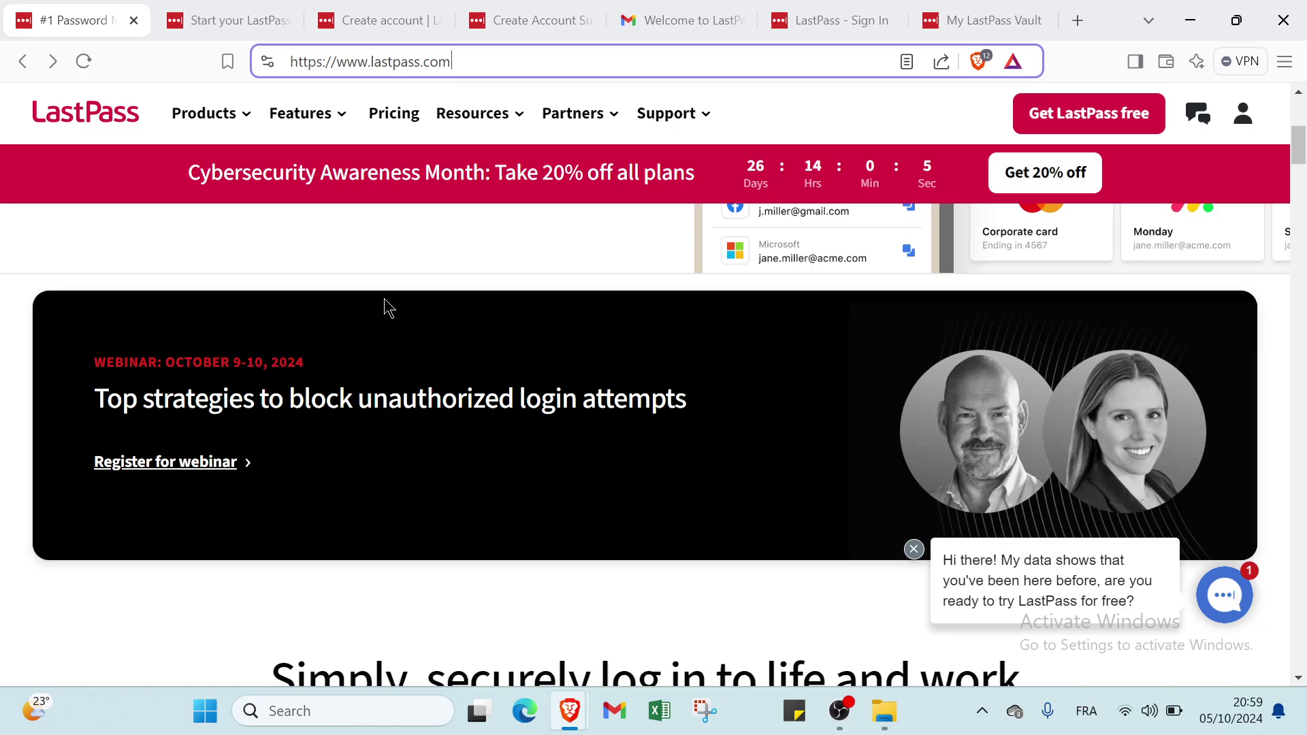
scroll(384, 307, "down", 1)
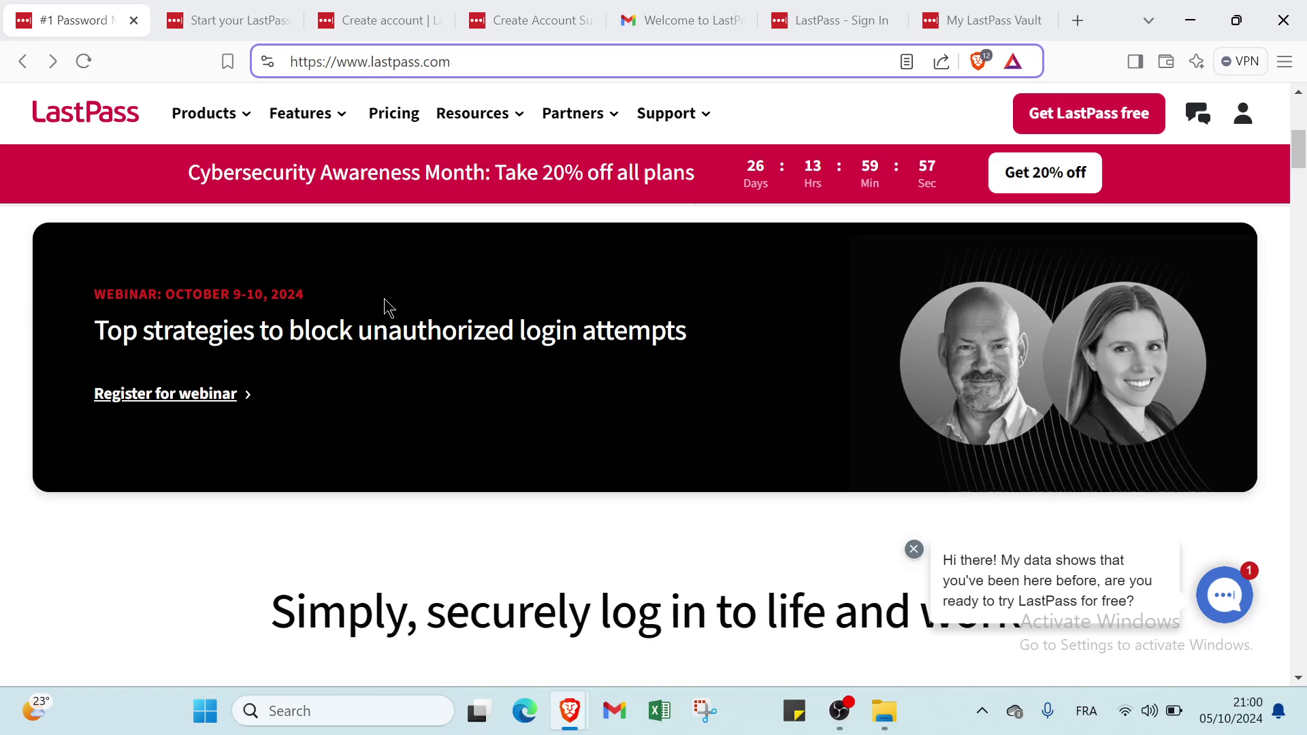
scroll(384, 307, "down", 1)
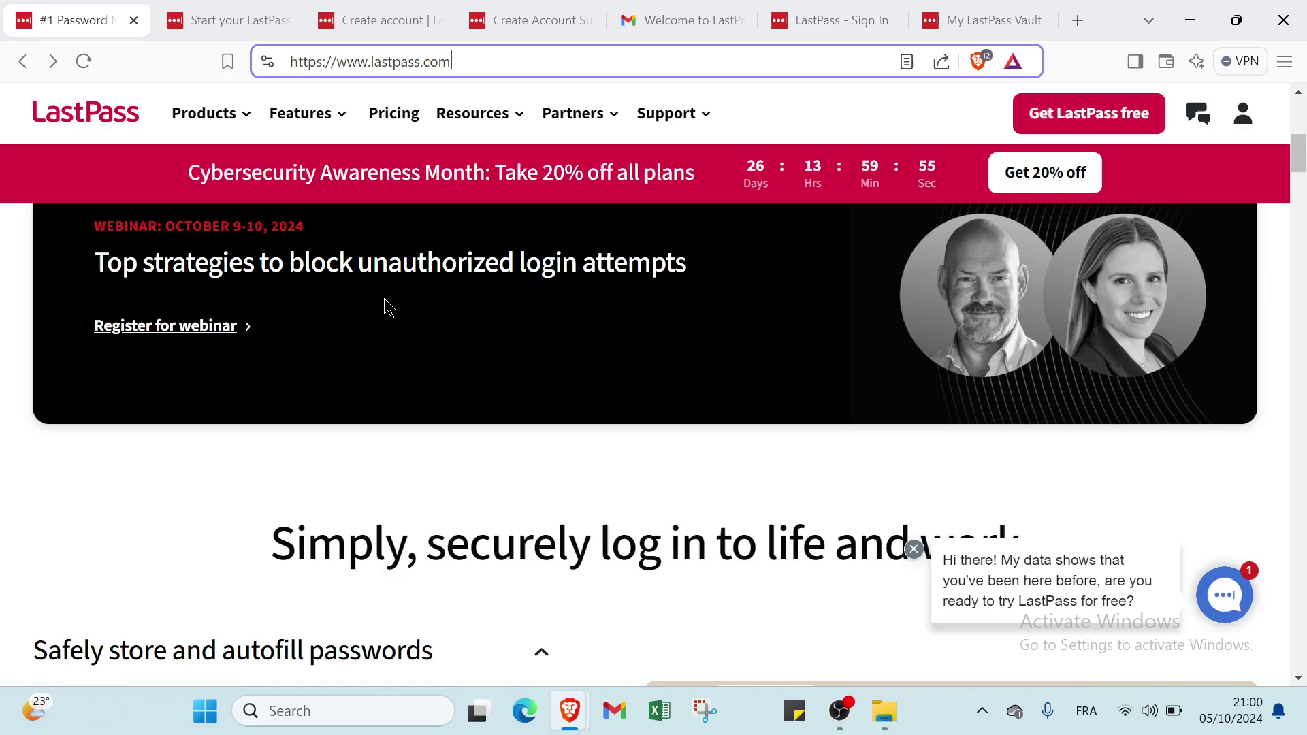
scroll(389, 307, "down", 4)
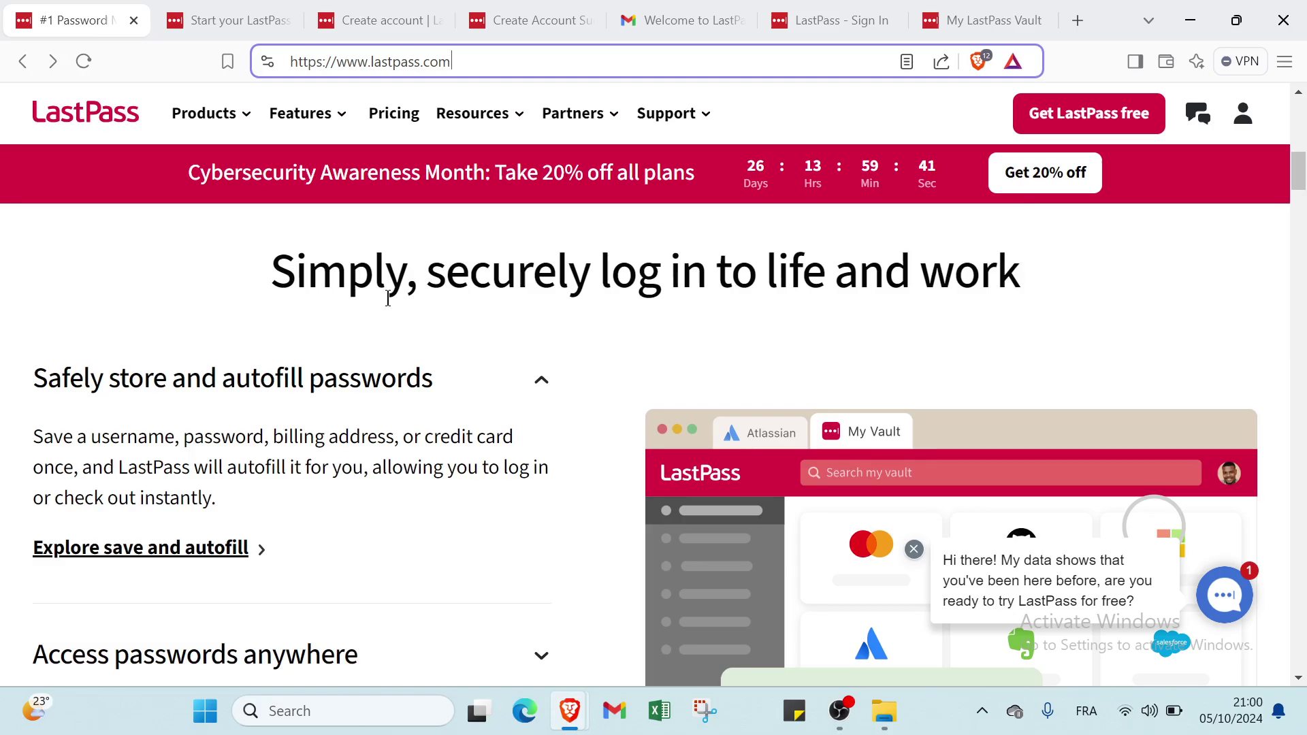
scroll(388, 297, "down", 7)
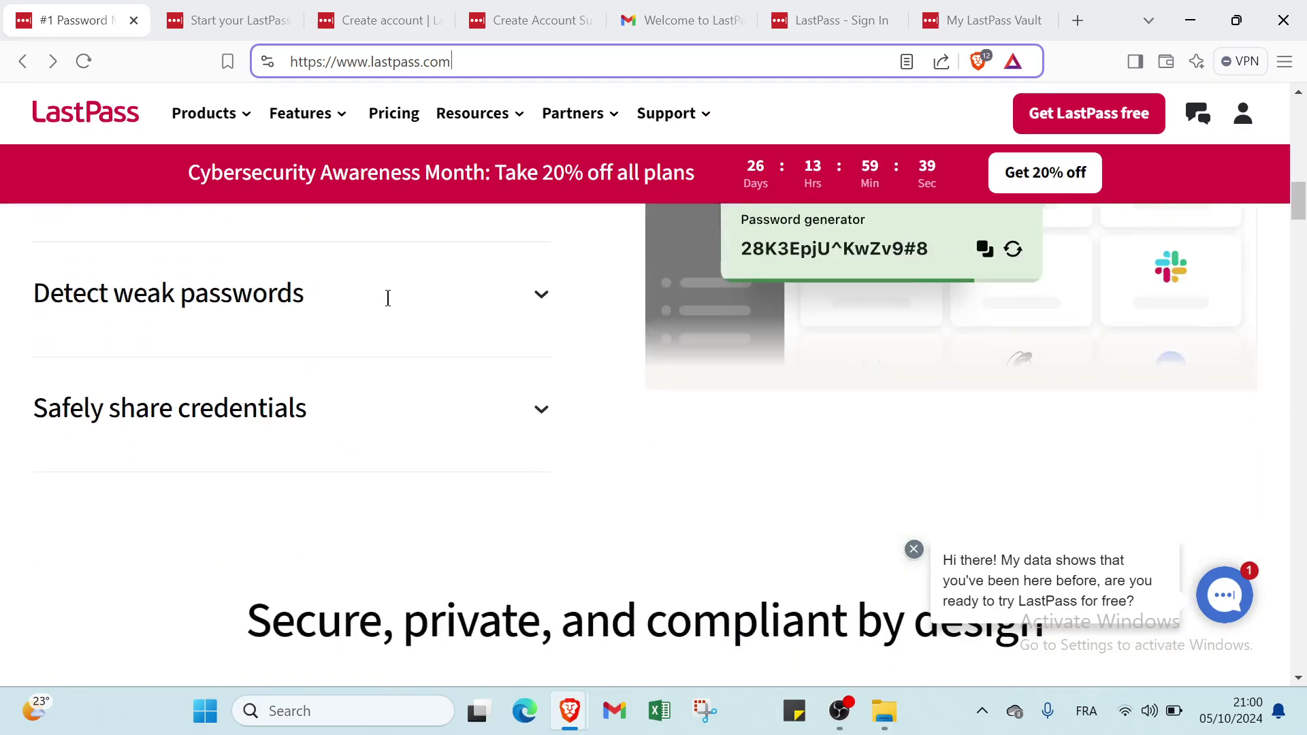
scroll(389, 298, "up", 10)
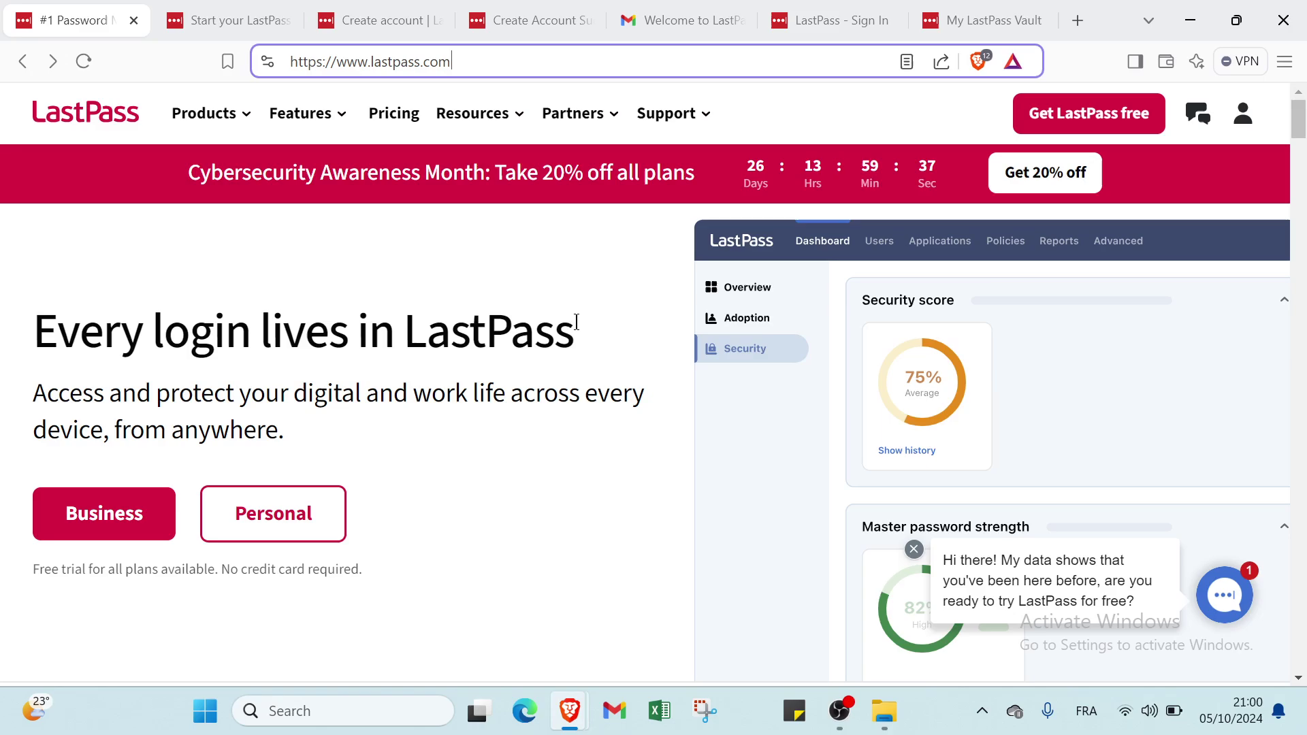
- Open and dismiss the free trial plan choices, then view the Business free trial sign-up page
left_click(1055, 123)
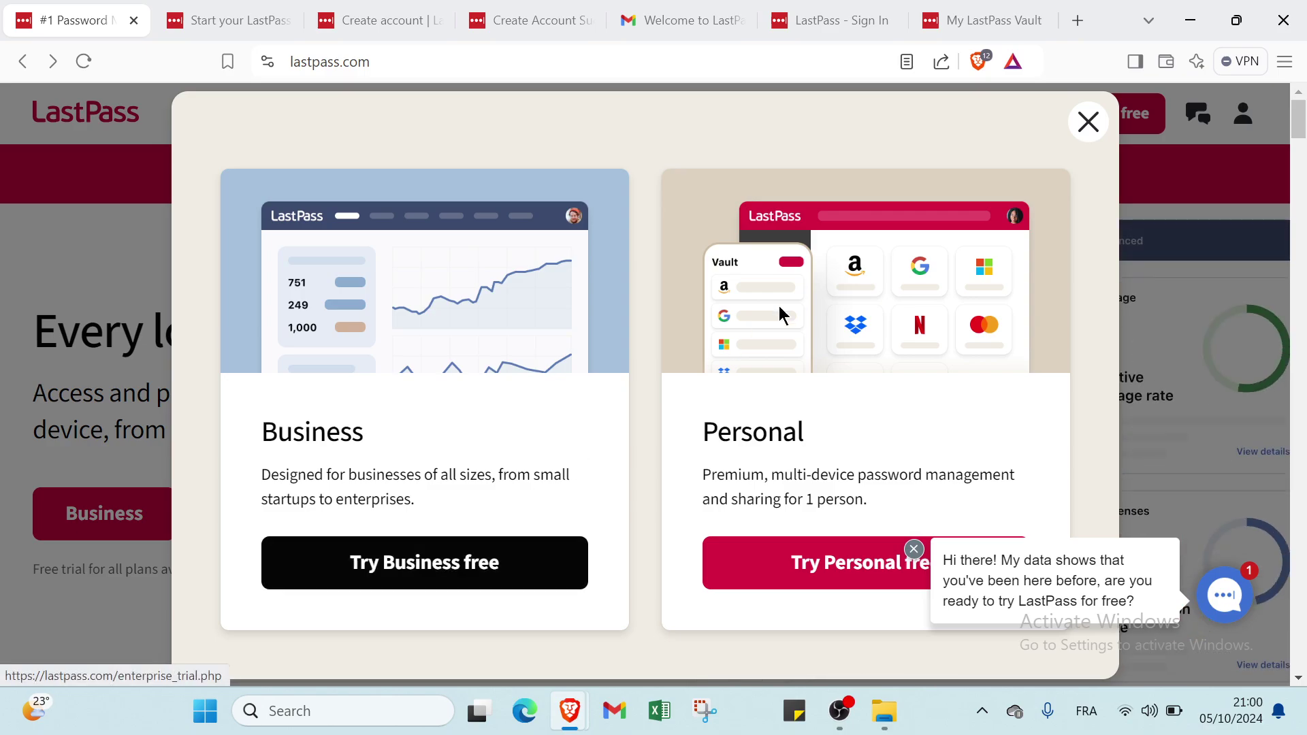
left_click(1088, 121)
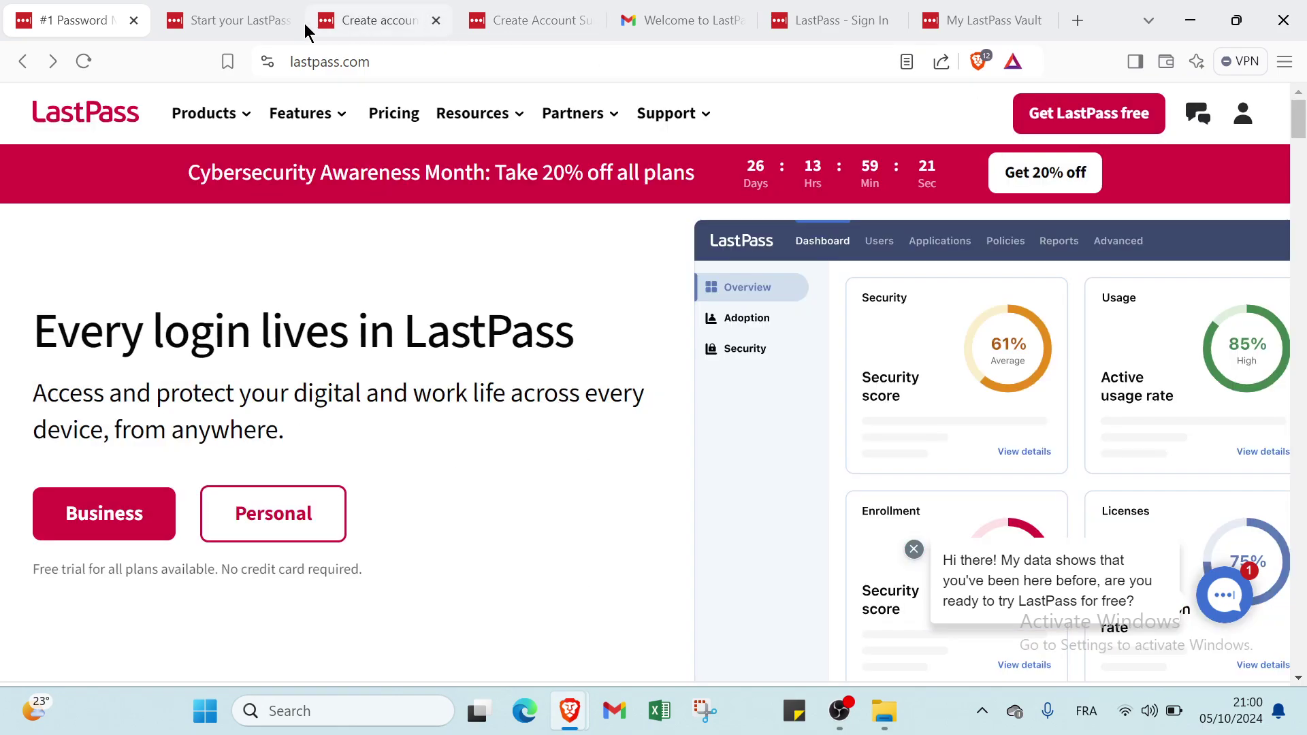
left_click(198, 22)
scroll(529, 299, "up", 6)
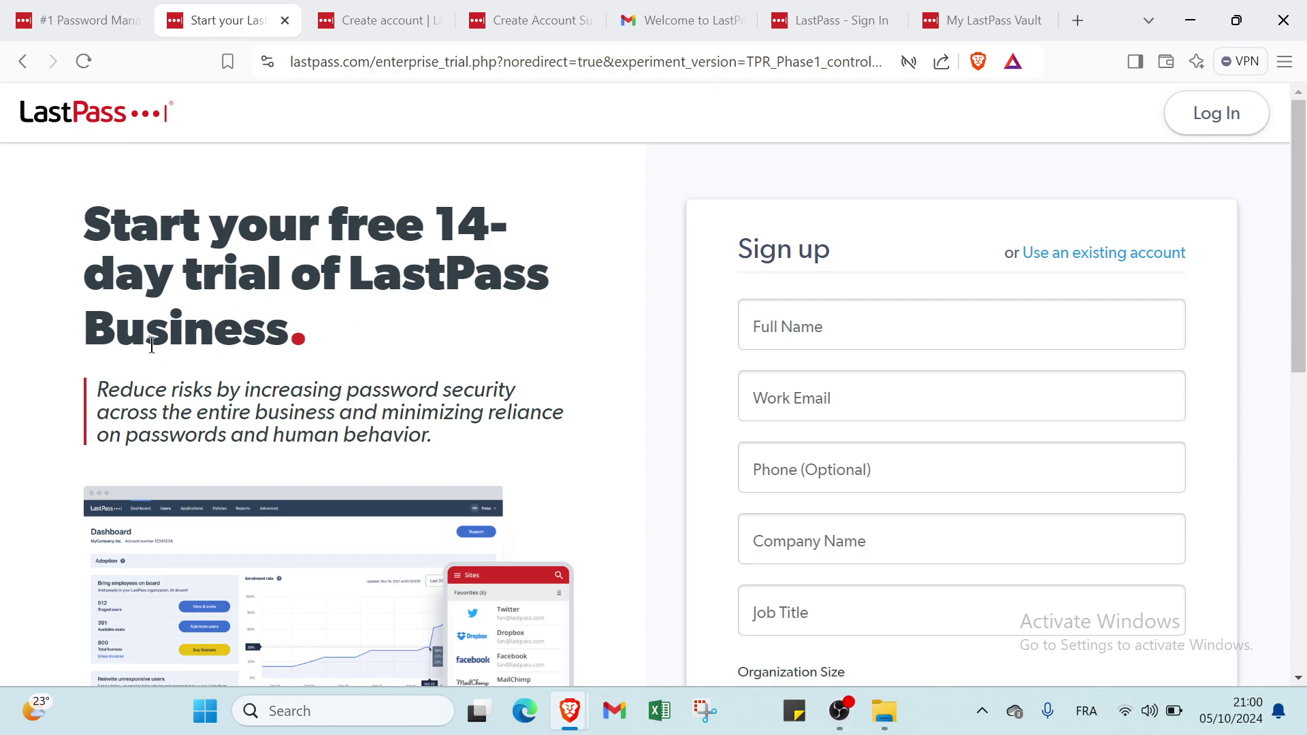
scroll(756, 320, "down", 2)
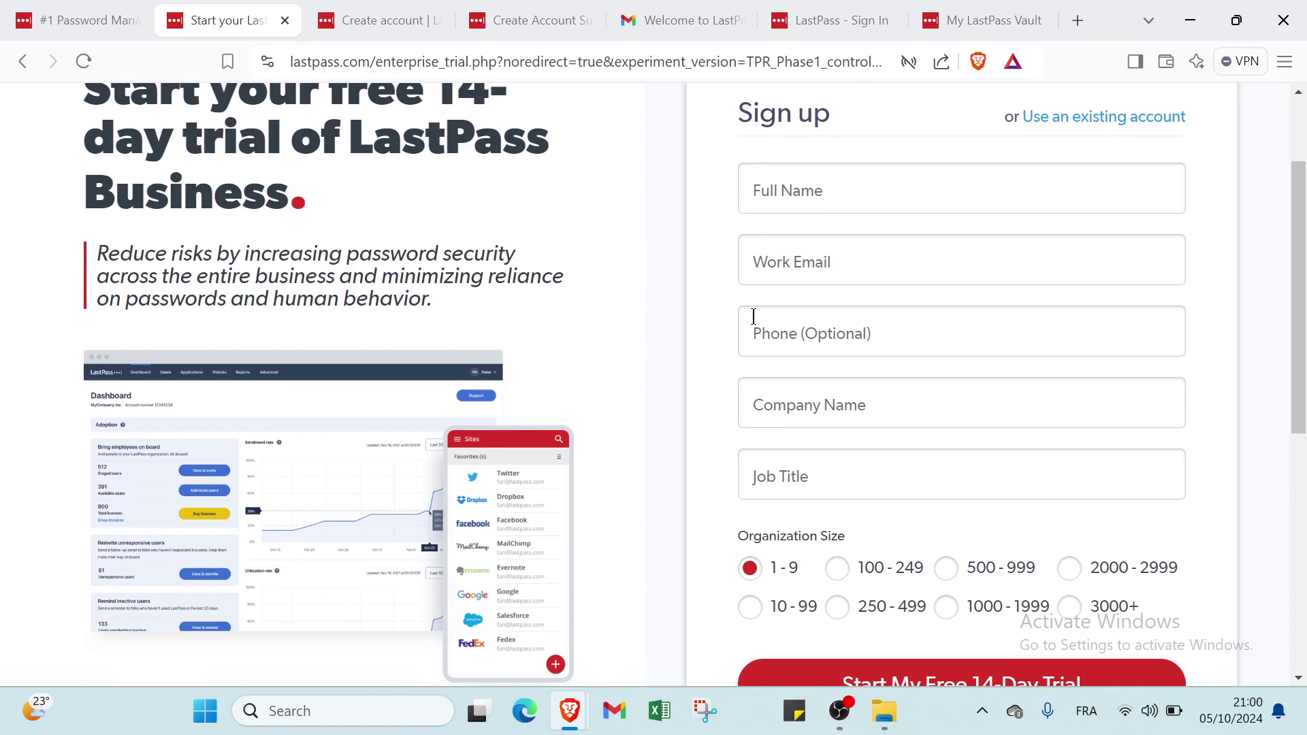
- Step through the Business trial form fields from Full Name to Job Title, leaving them blank
left_click(835, 188)
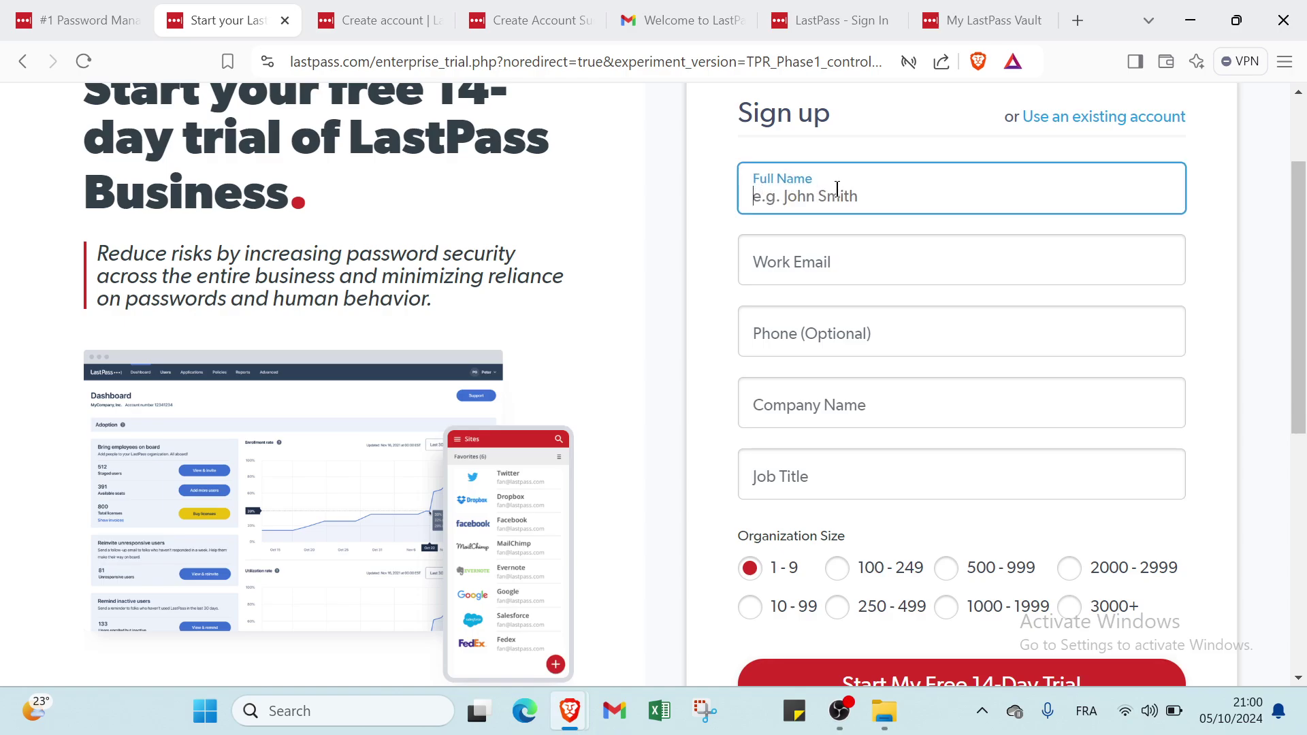
left_click(834, 255)
left_click(819, 326)
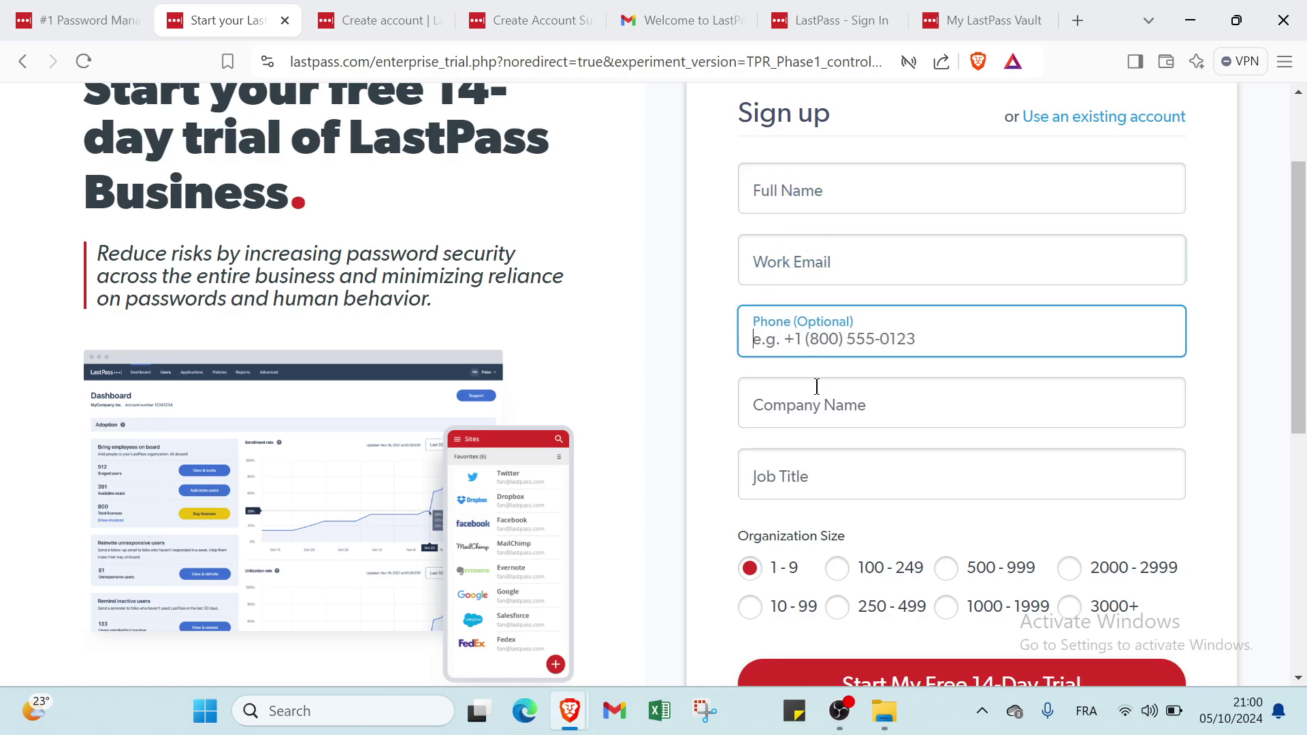
left_click(816, 388)
left_click(819, 481)
scroll(819, 481, "down", 2)
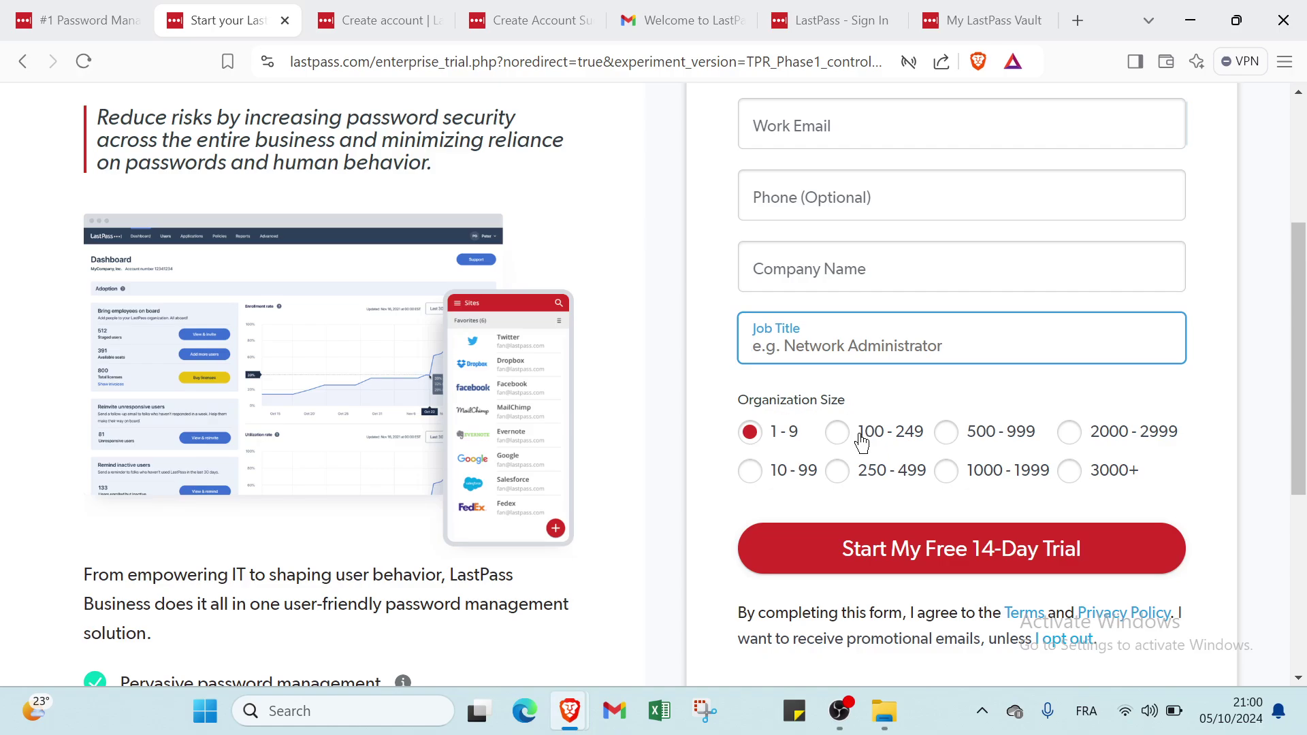
scroll(864, 446, "down", 2)
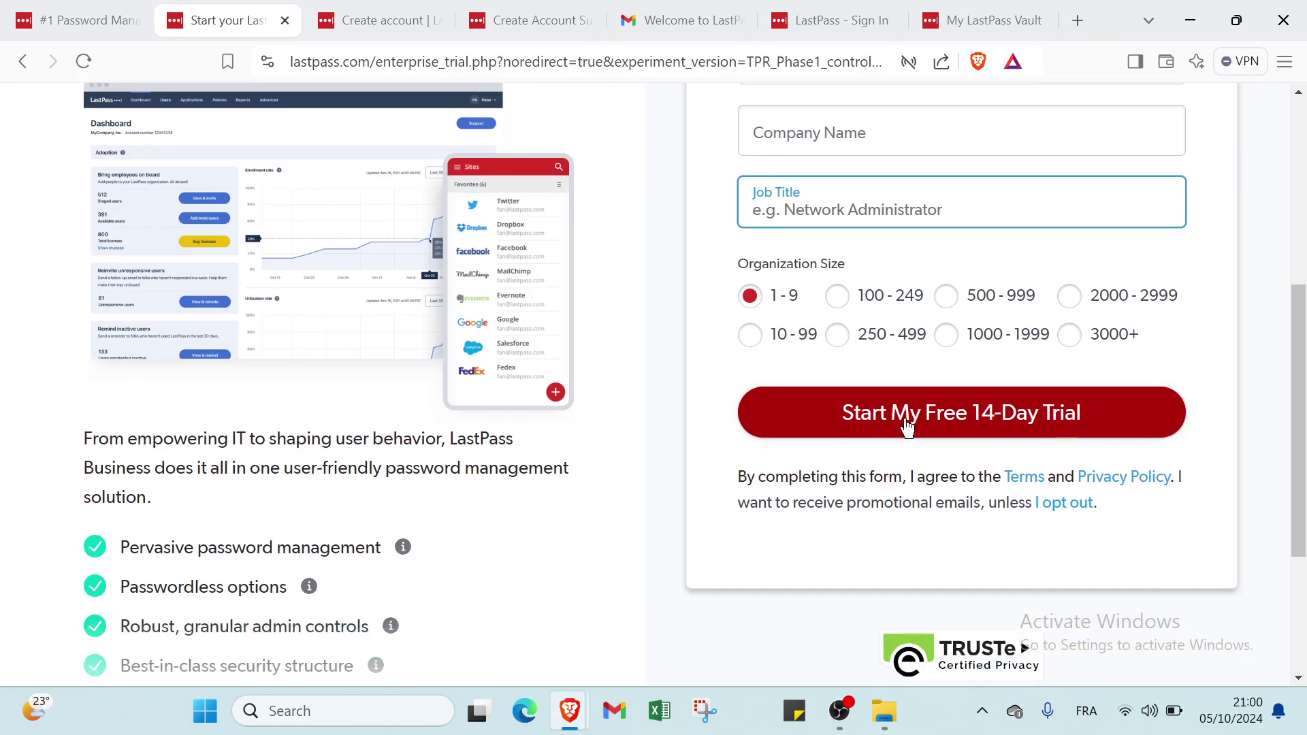
scroll(907, 428, "up", 6)
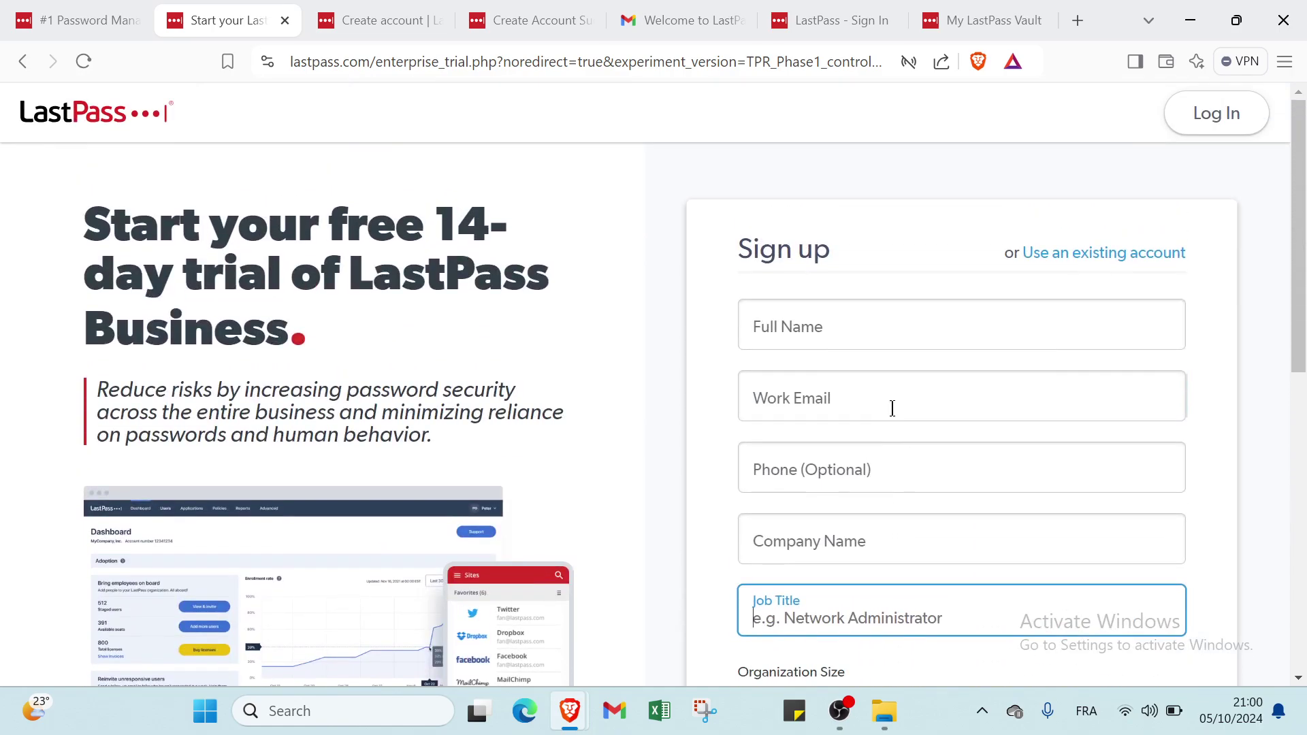
- Go to the create-account page via the homepage plan choices and focus its Email and Master Password fields
left_click(64, 22)
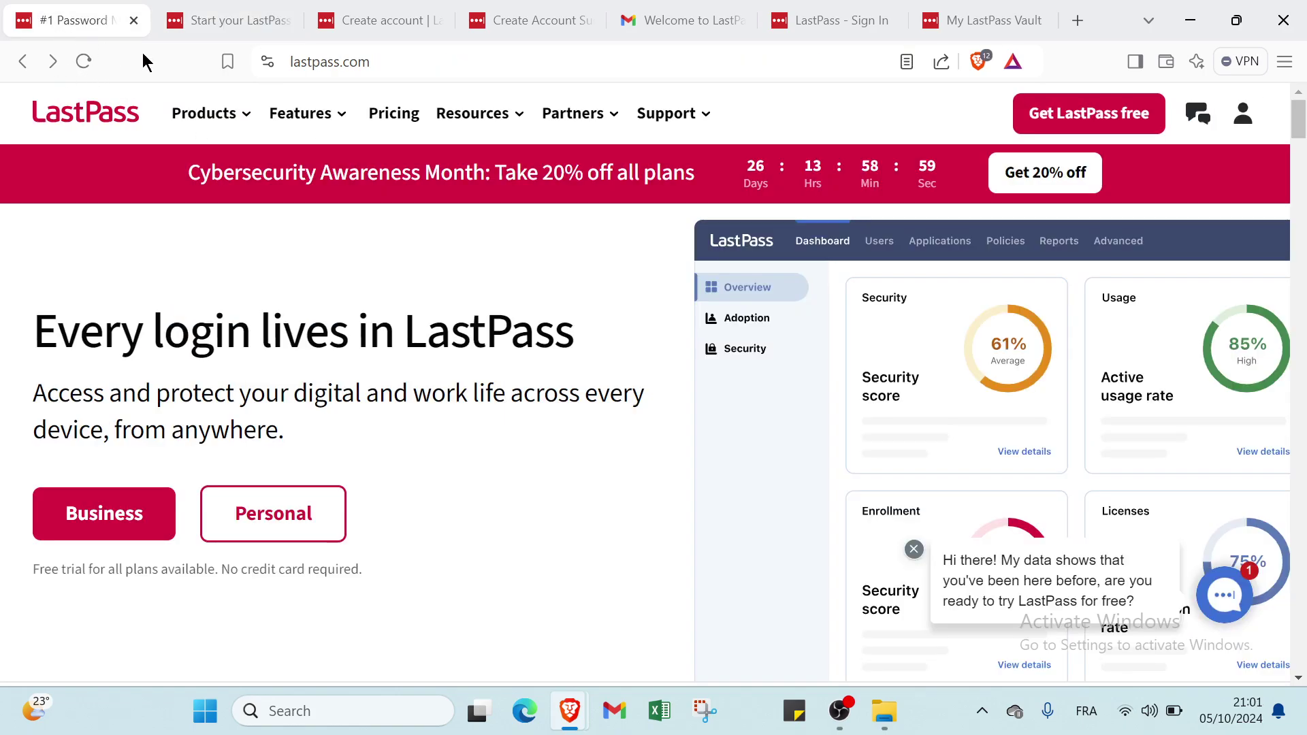
left_click(1122, 122)
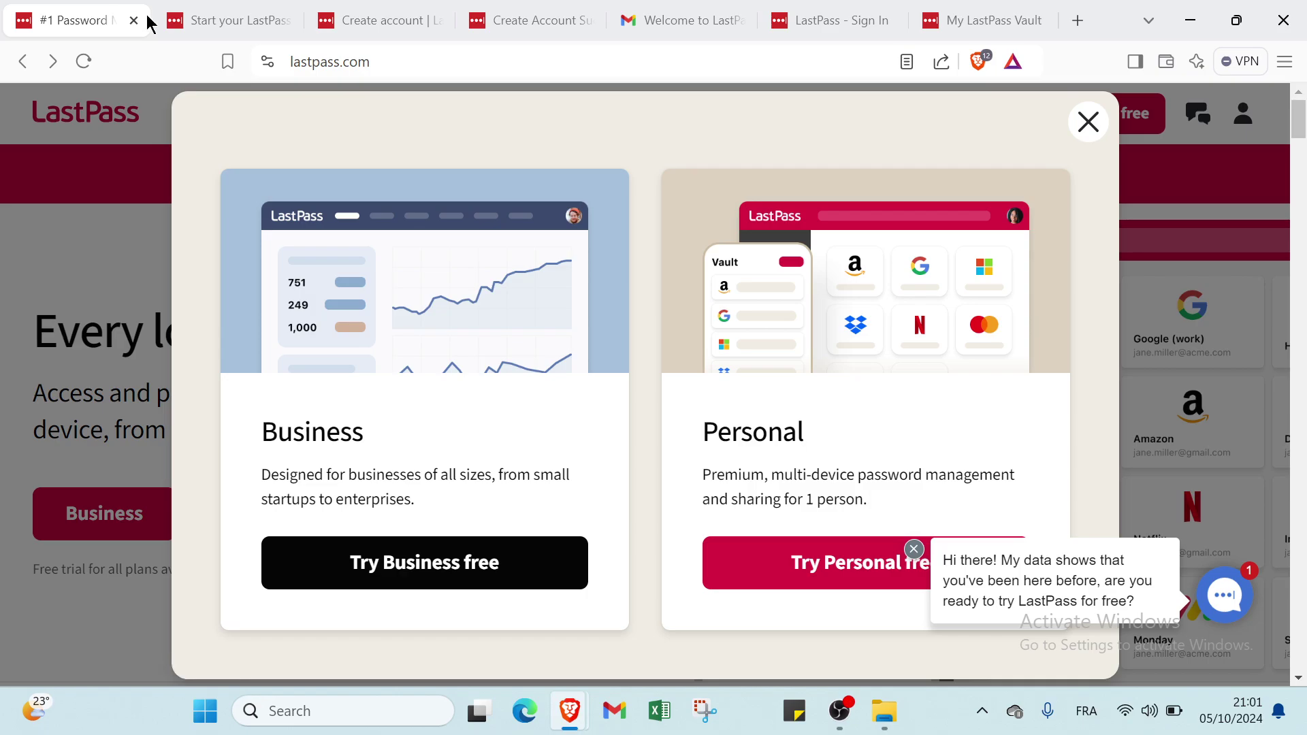
left_click(388, 19)
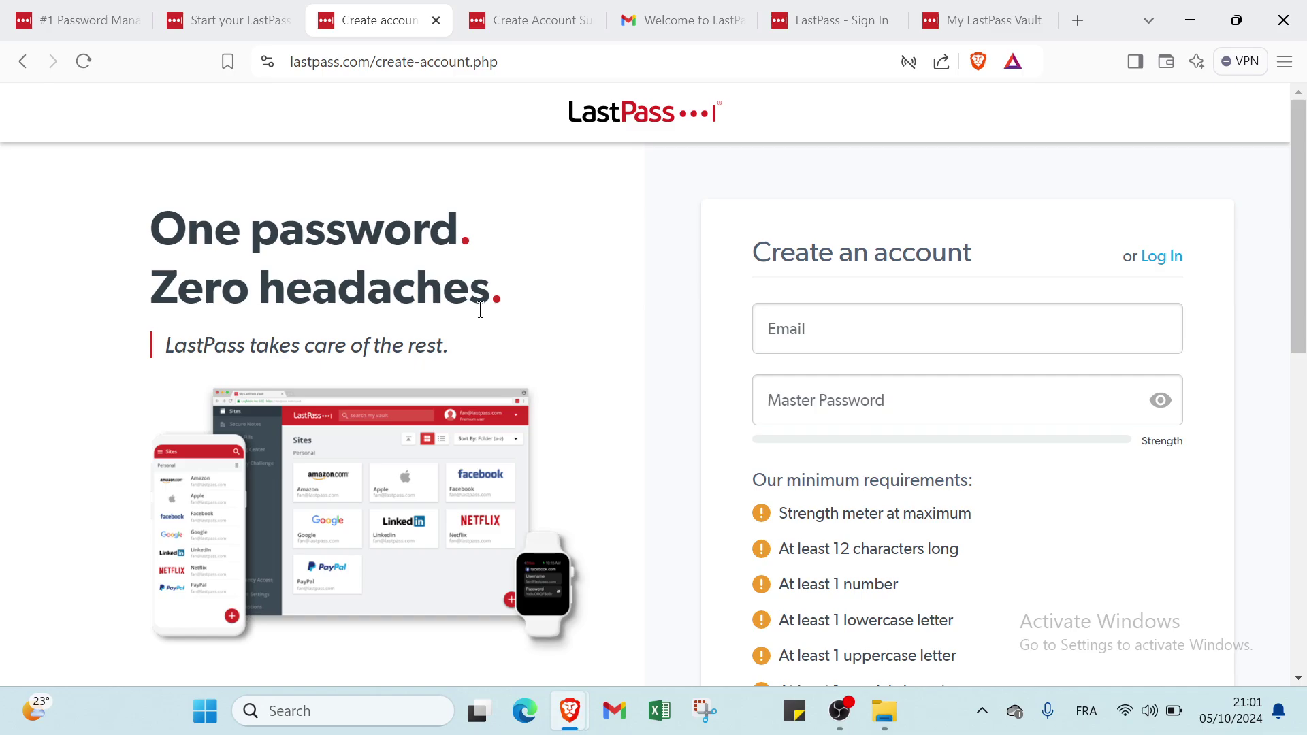
left_click(858, 336)
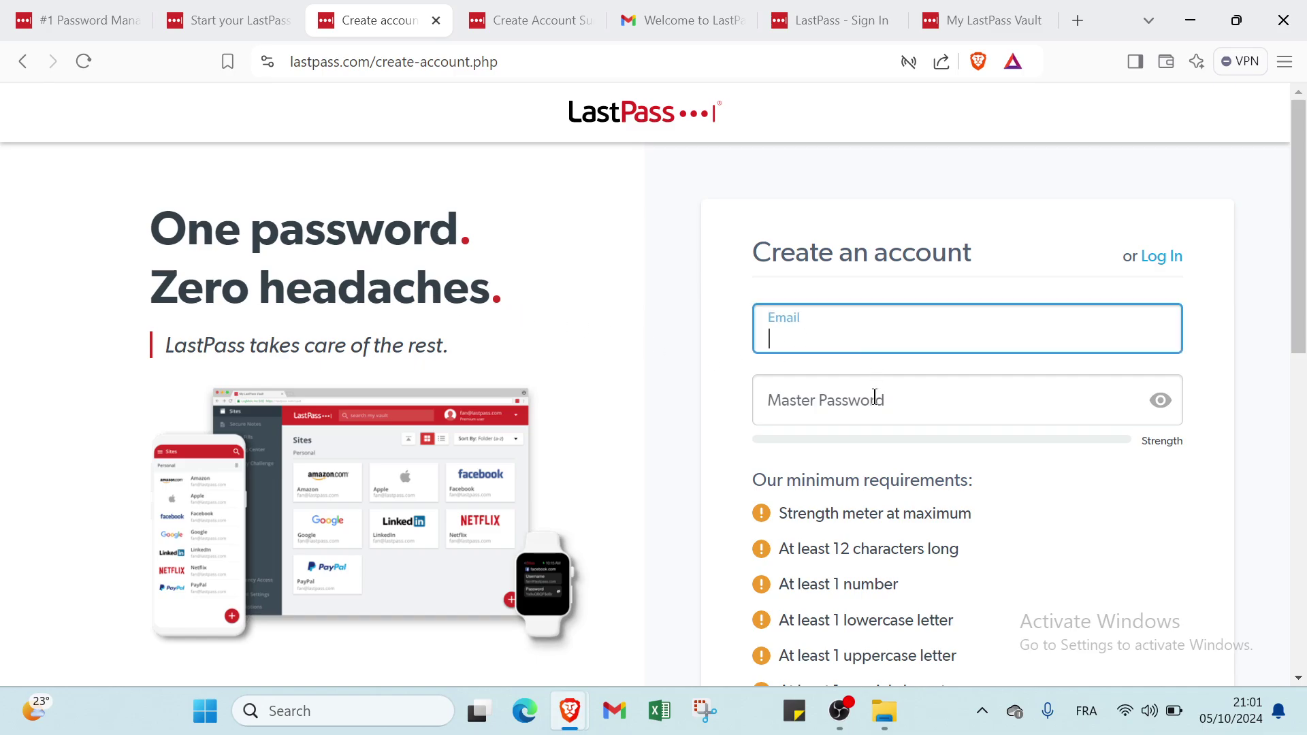
left_click(873, 413)
- Review the rest of the sign-up form and submit it to create the LastPass account
scroll(872, 412, "down", 1)
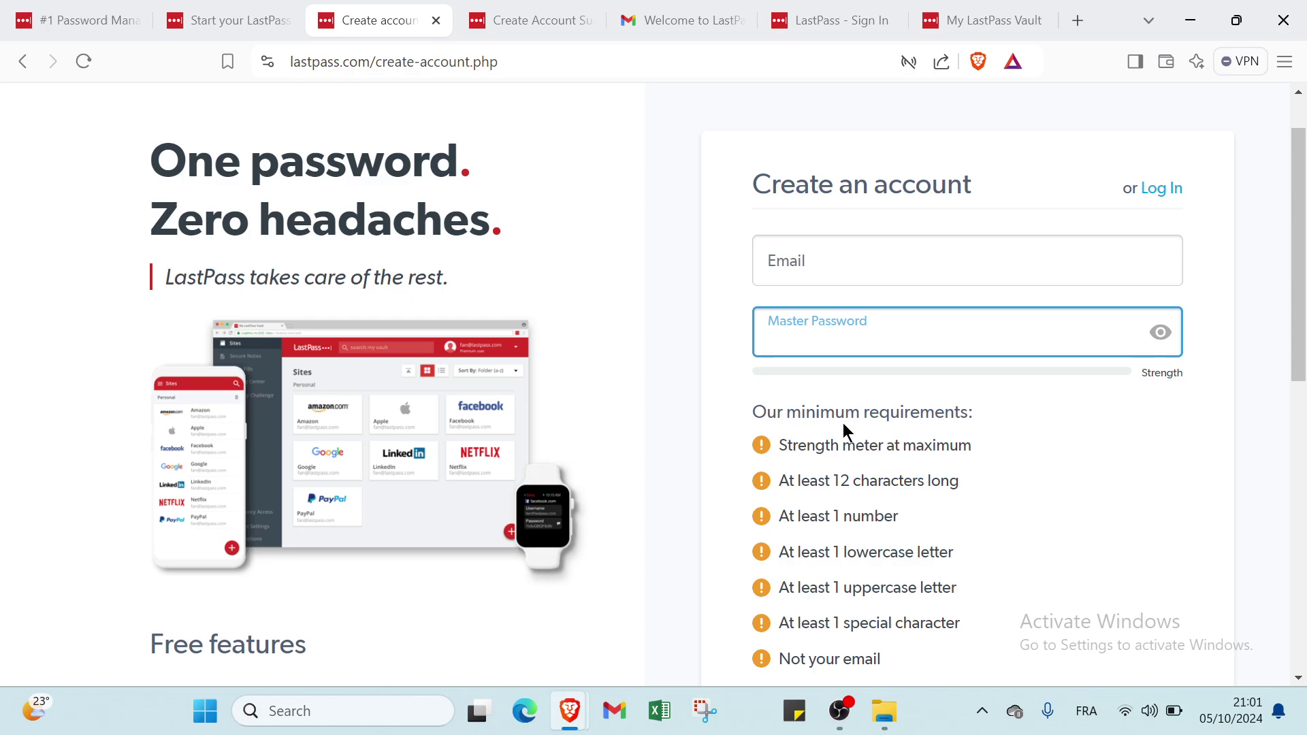
scroll(817, 403, "down", 1)
scroll(817, 402, "down", 4)
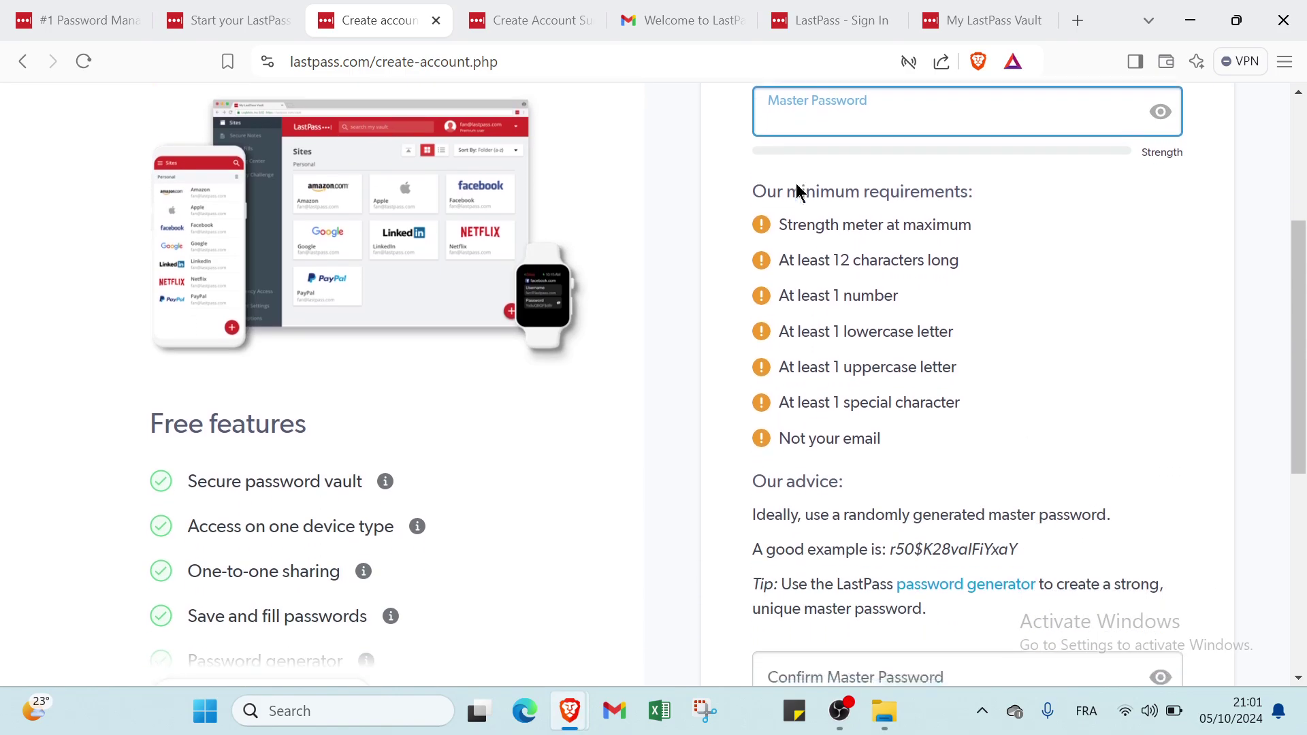
scroll(807, 213, "up", 3)
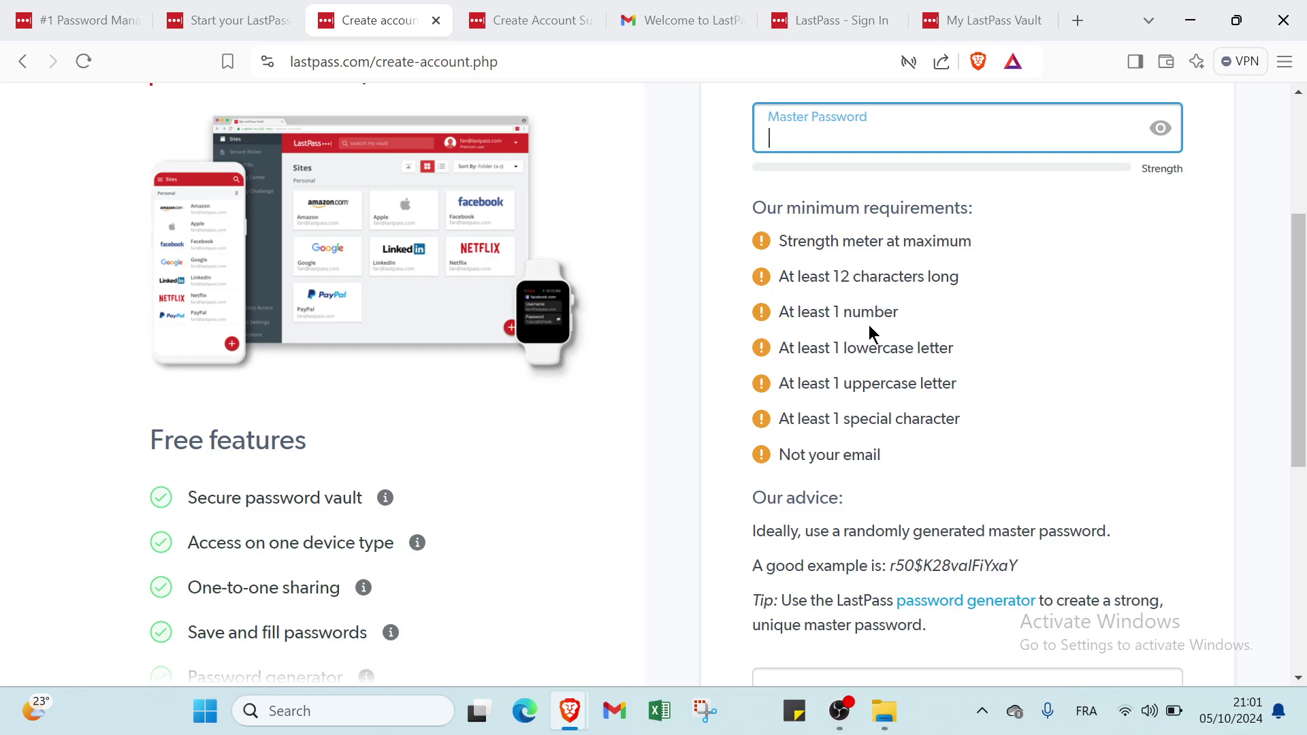
scroll(924, 371, "down", 1)
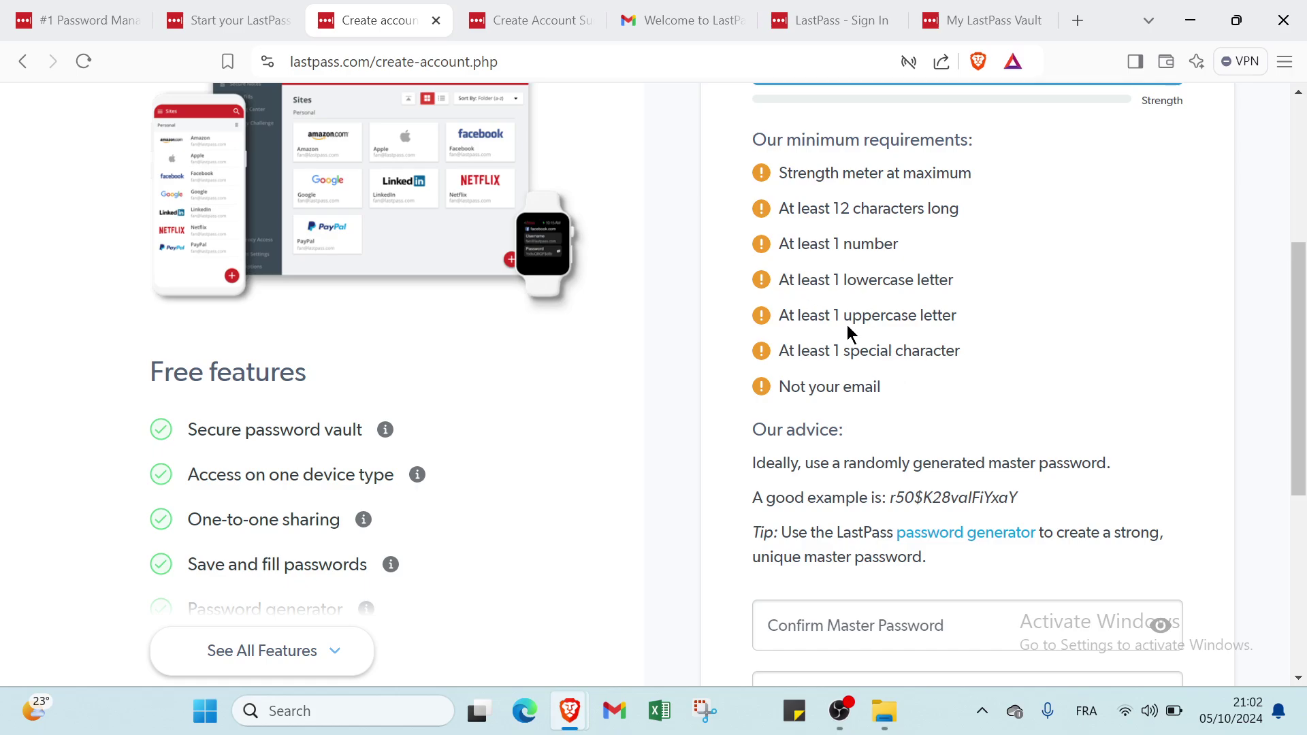
scroll(804, 408, "down", 6)
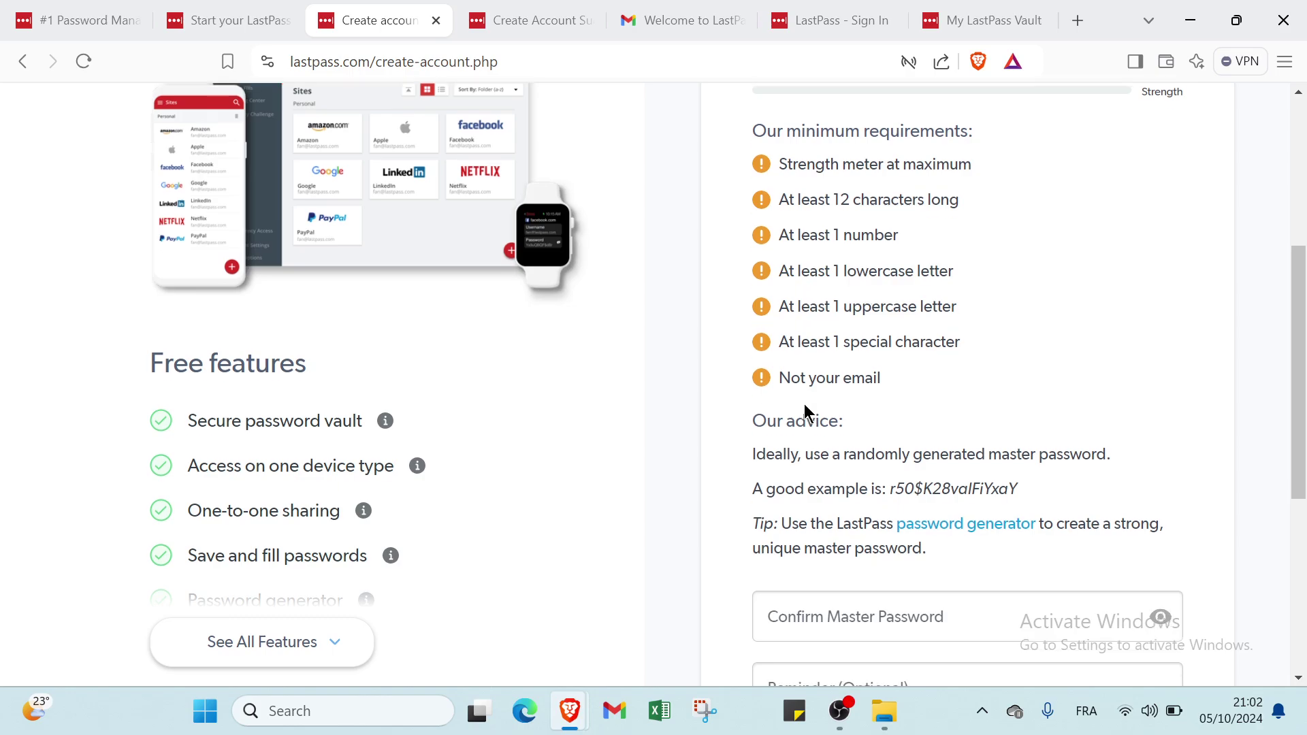
scroll(817, 299, "up", 2)
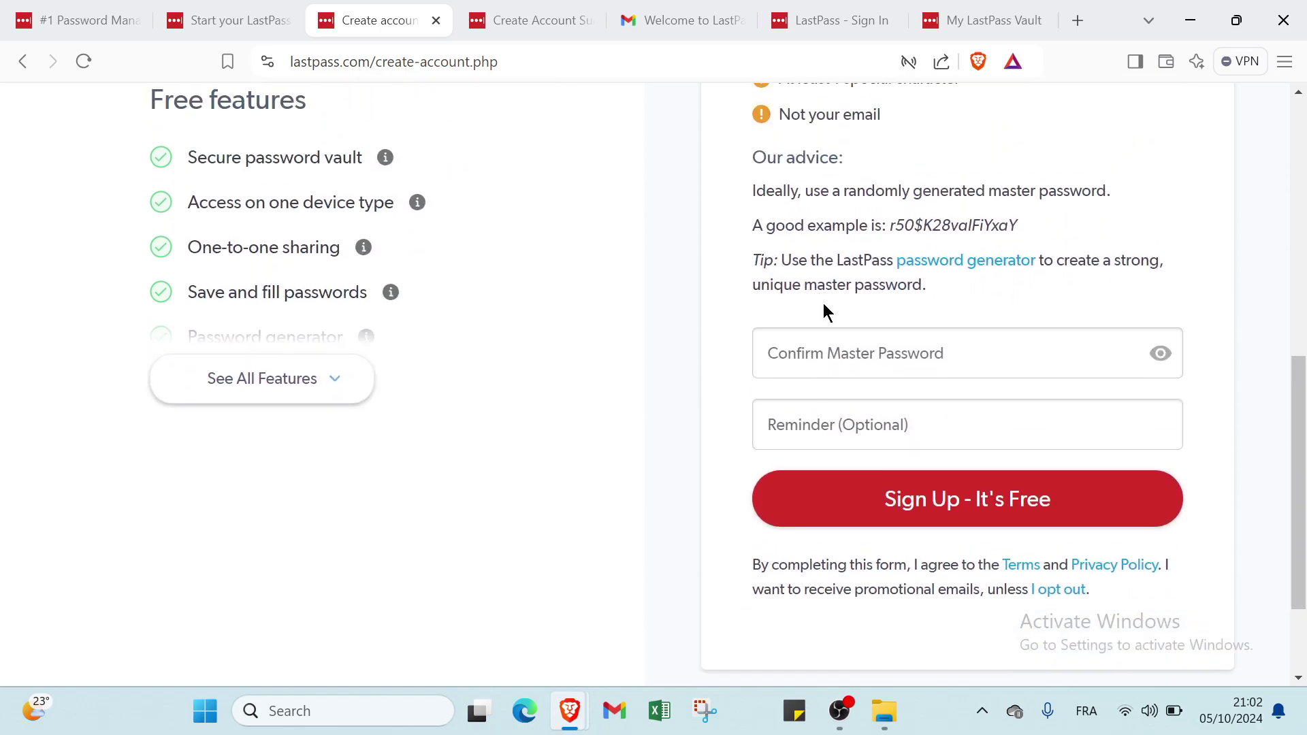
scroll(840, 336, "up", 8)
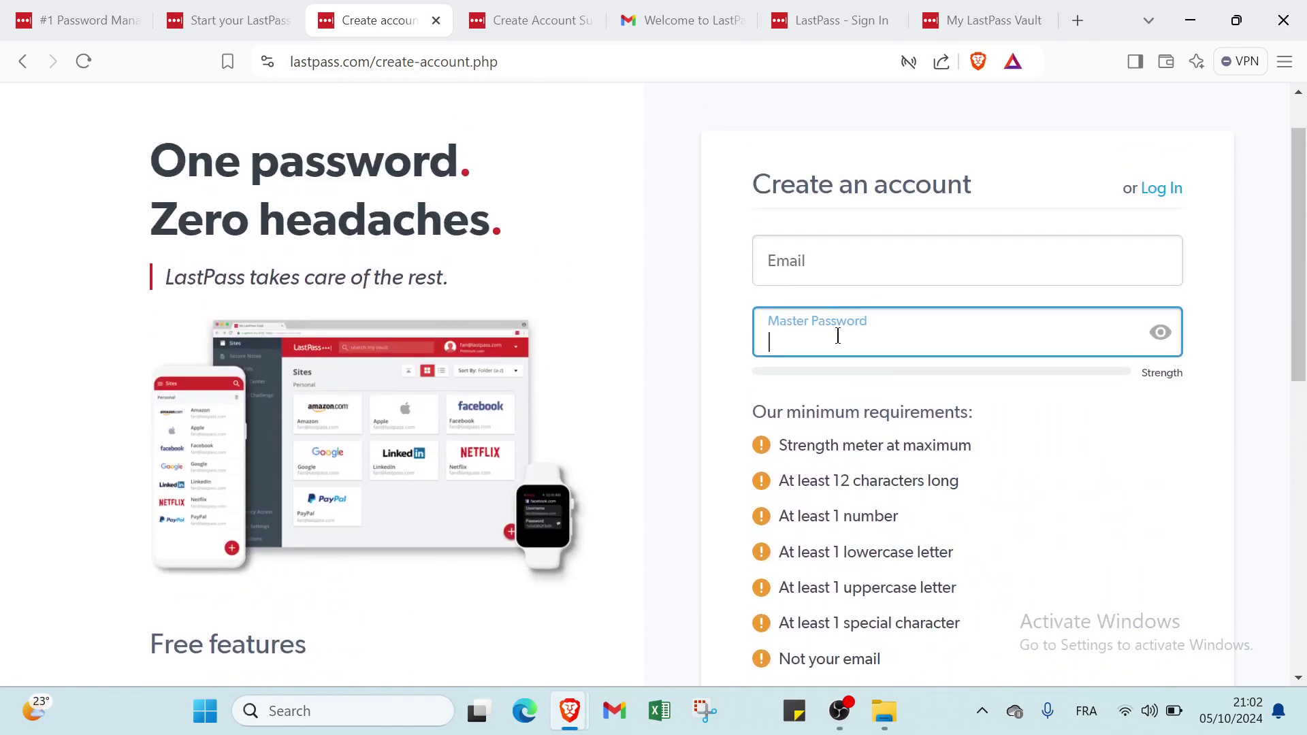
scroll(837, 335, "down", 6)
scroll(838, 336, "down", 2)
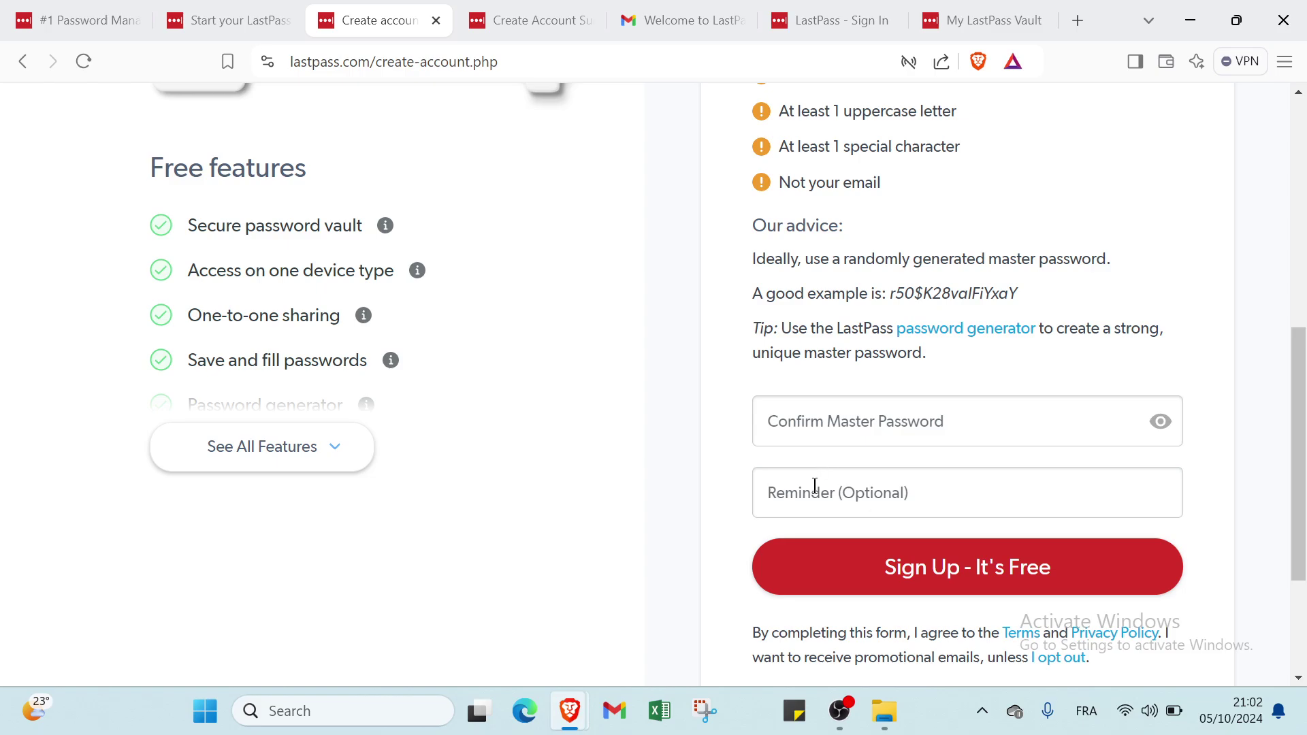
scroll(814, 493, "down", 2)
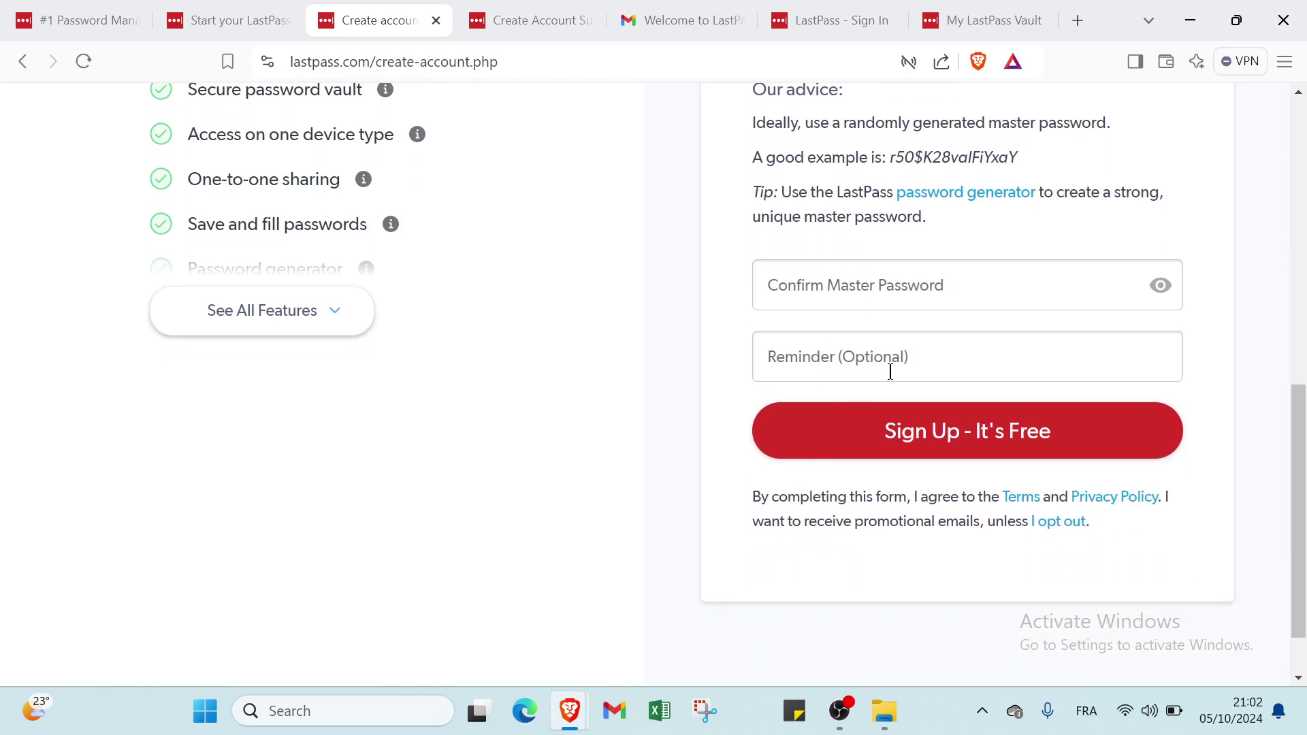
left_click(945, 432)
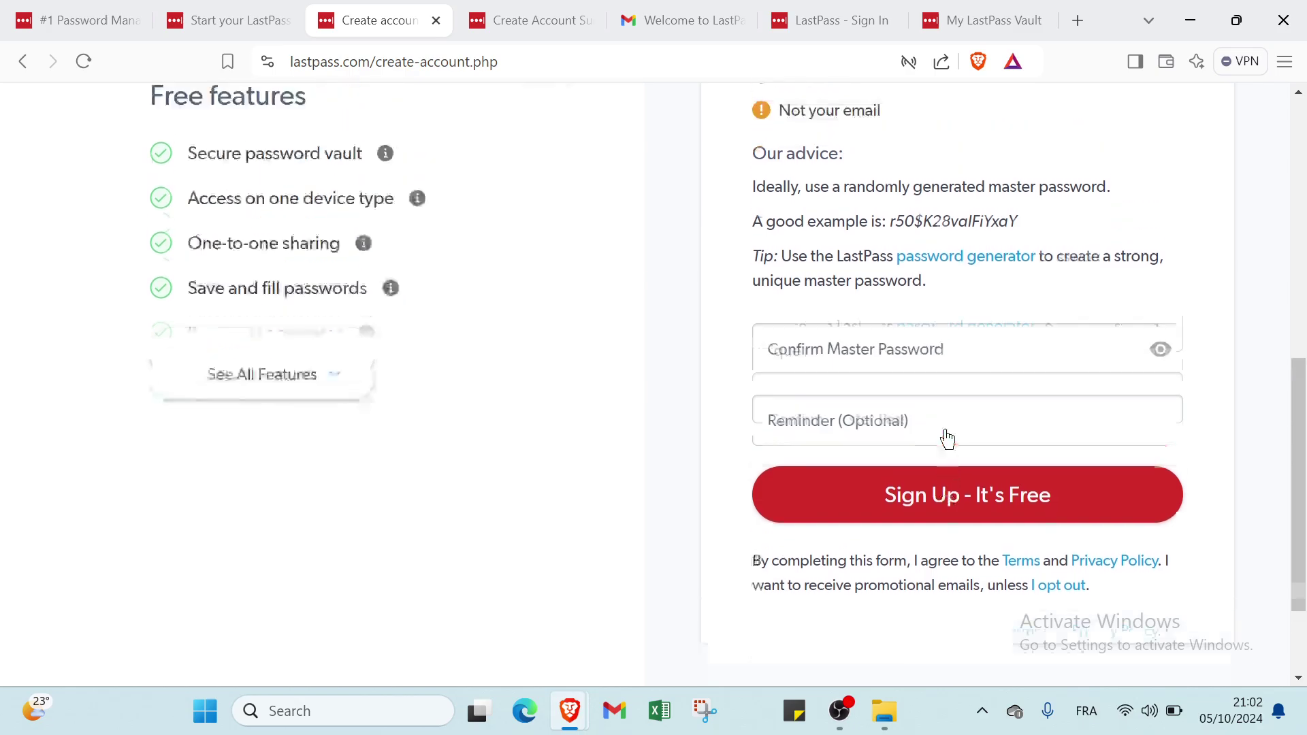
- Check the account-created page and its LastPass Assistant chat, then view the Welcome to LastPass email
left_click(537, 20)
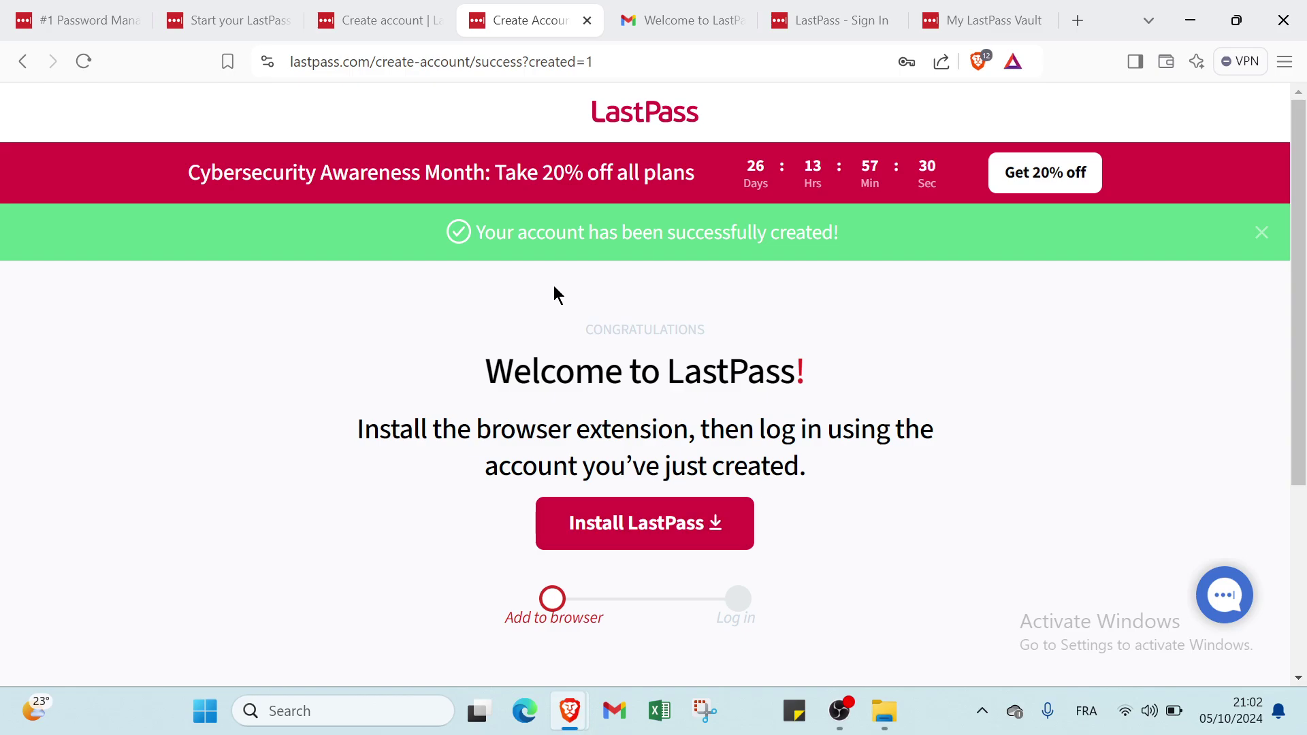
scroll(1220, 599, "down", 2)
left_click(1223, 596)
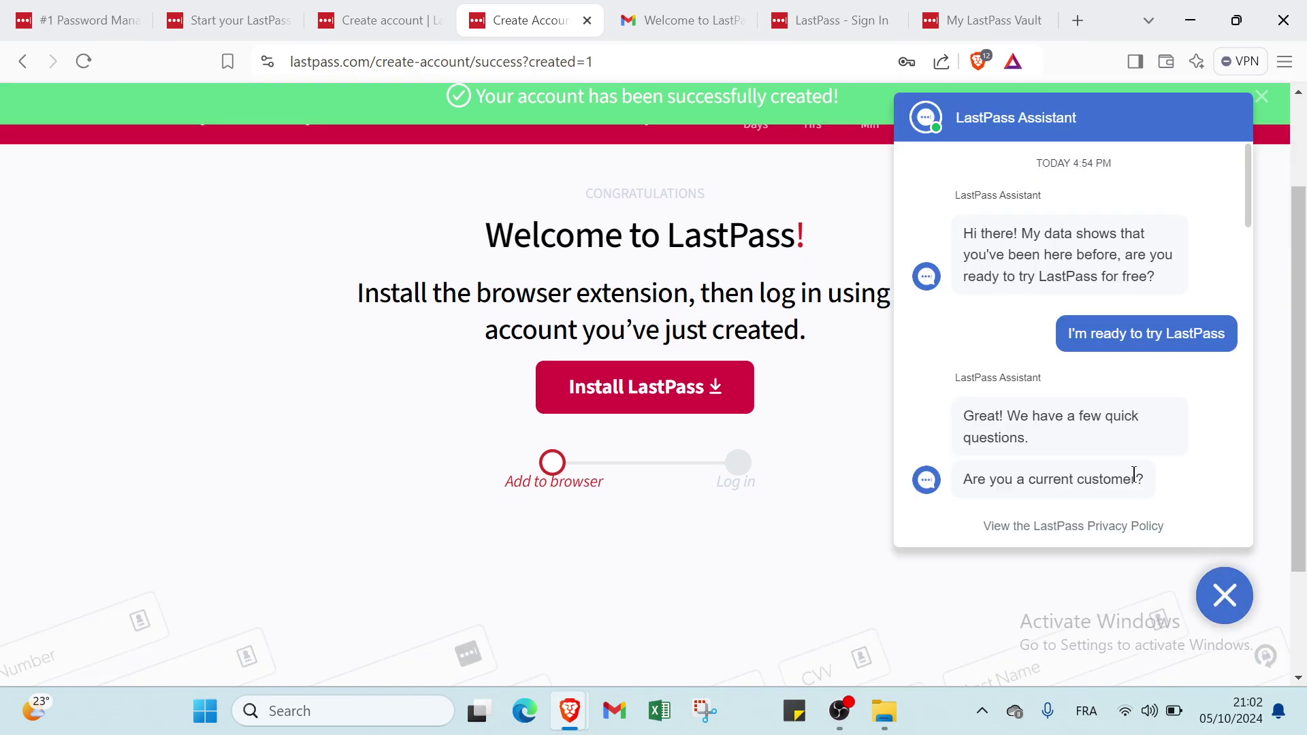
scroll(1002, 139, "up", 1)
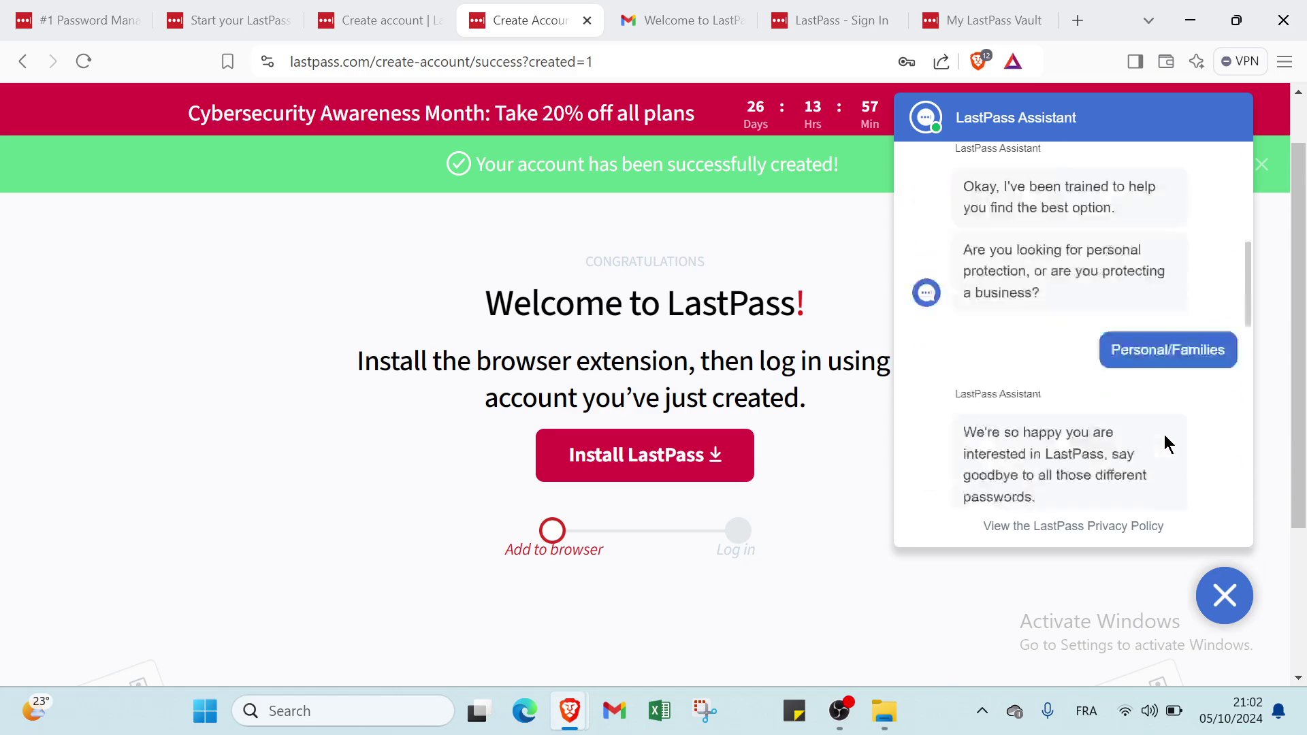
left_click(1223, 596)
left_click(664, 20)
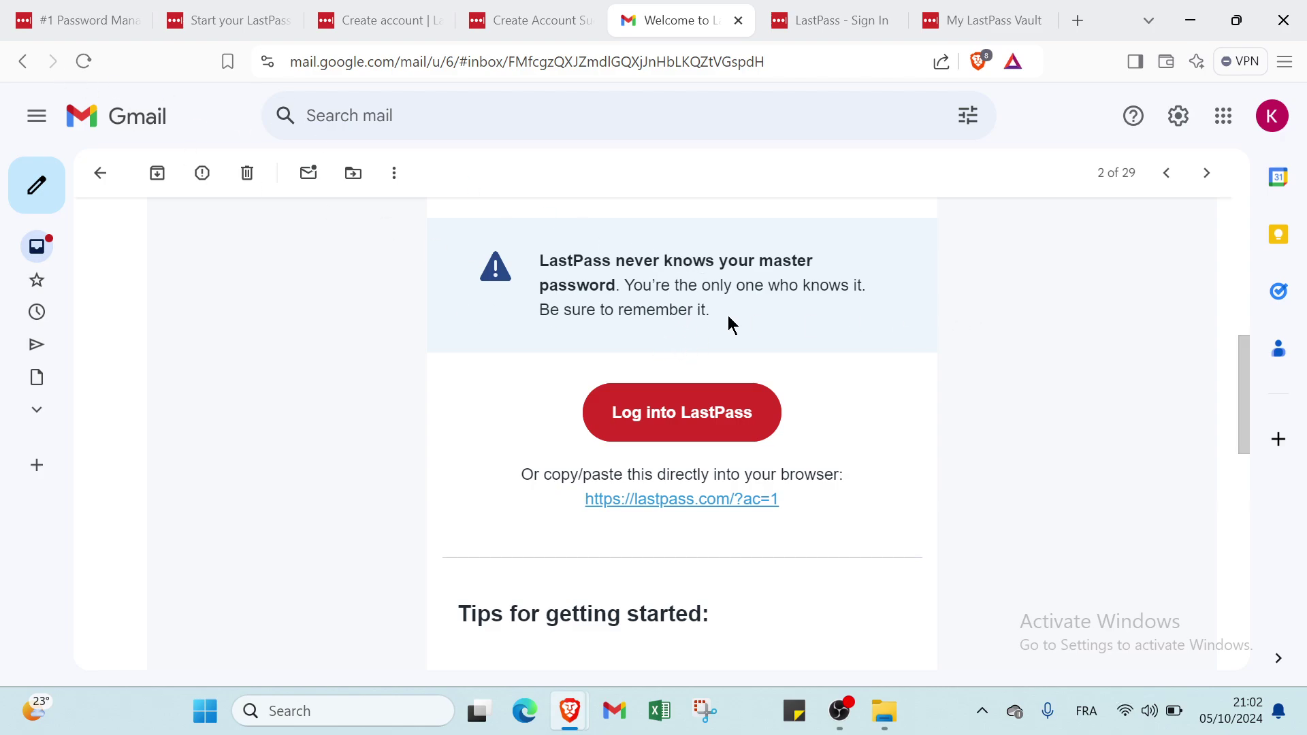
scroll(726, 409, "up", 8)
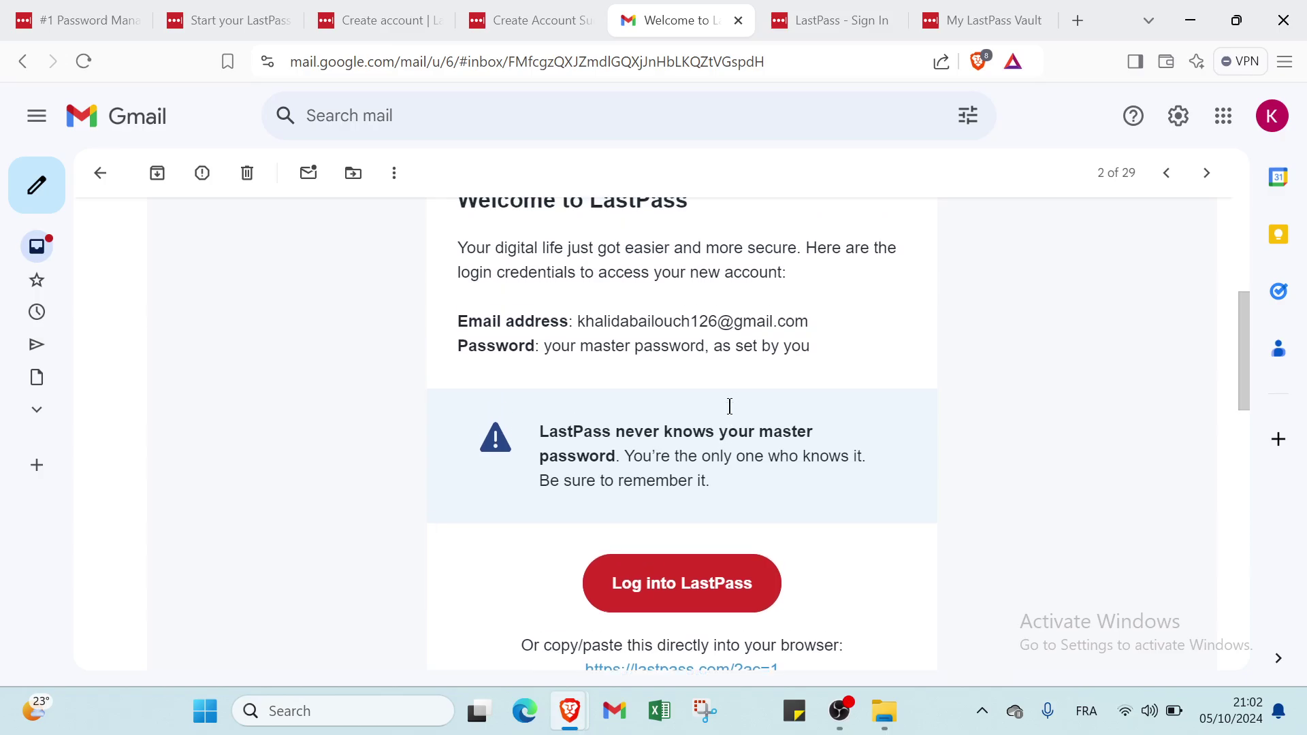
scroll(674, 422, "down", 3)
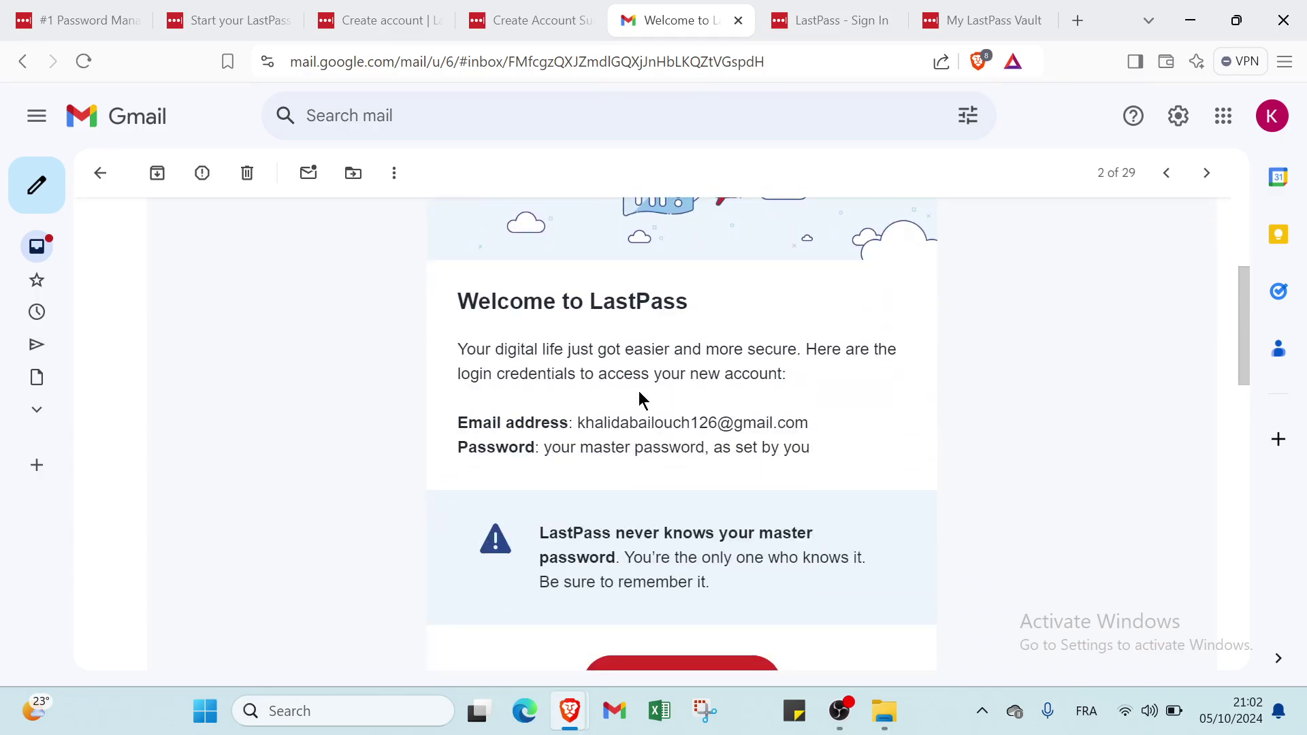
scroll(640, 402, "up", 1)
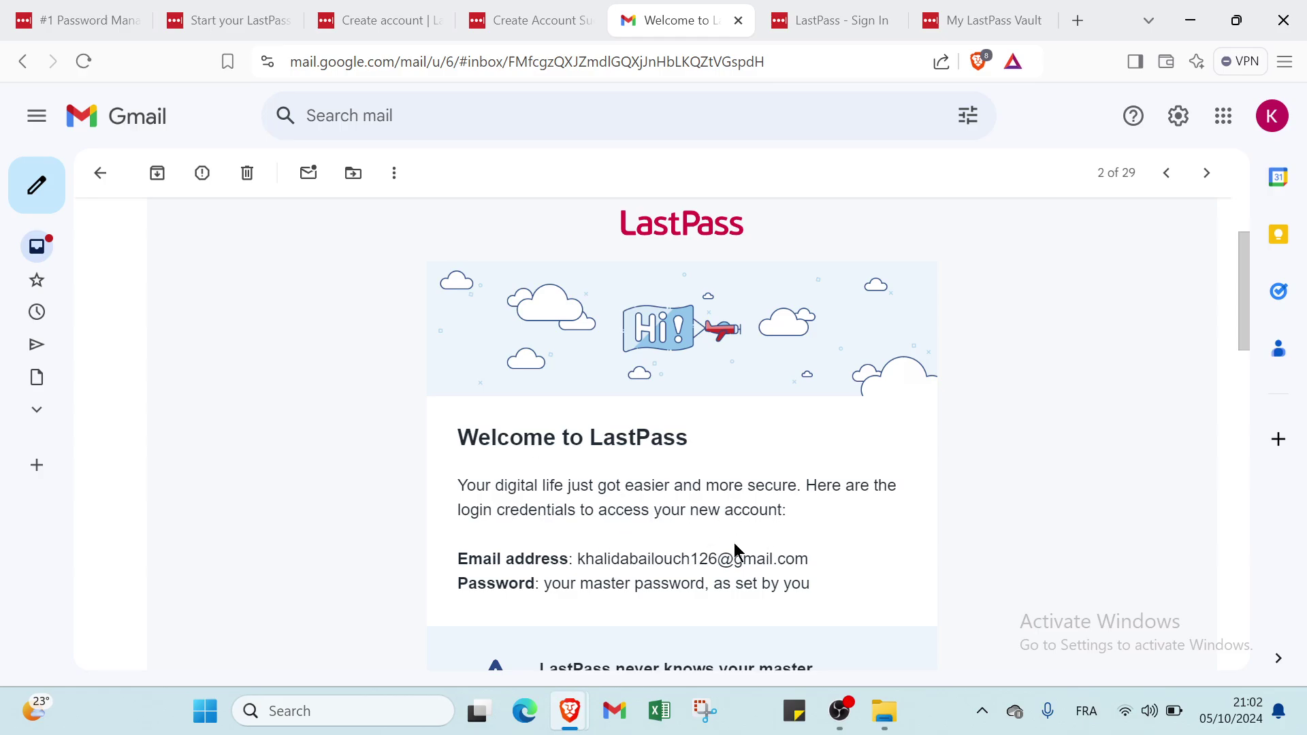
scroll(693, 569, "down", 7)
scroll(686, 442, "up", 1)
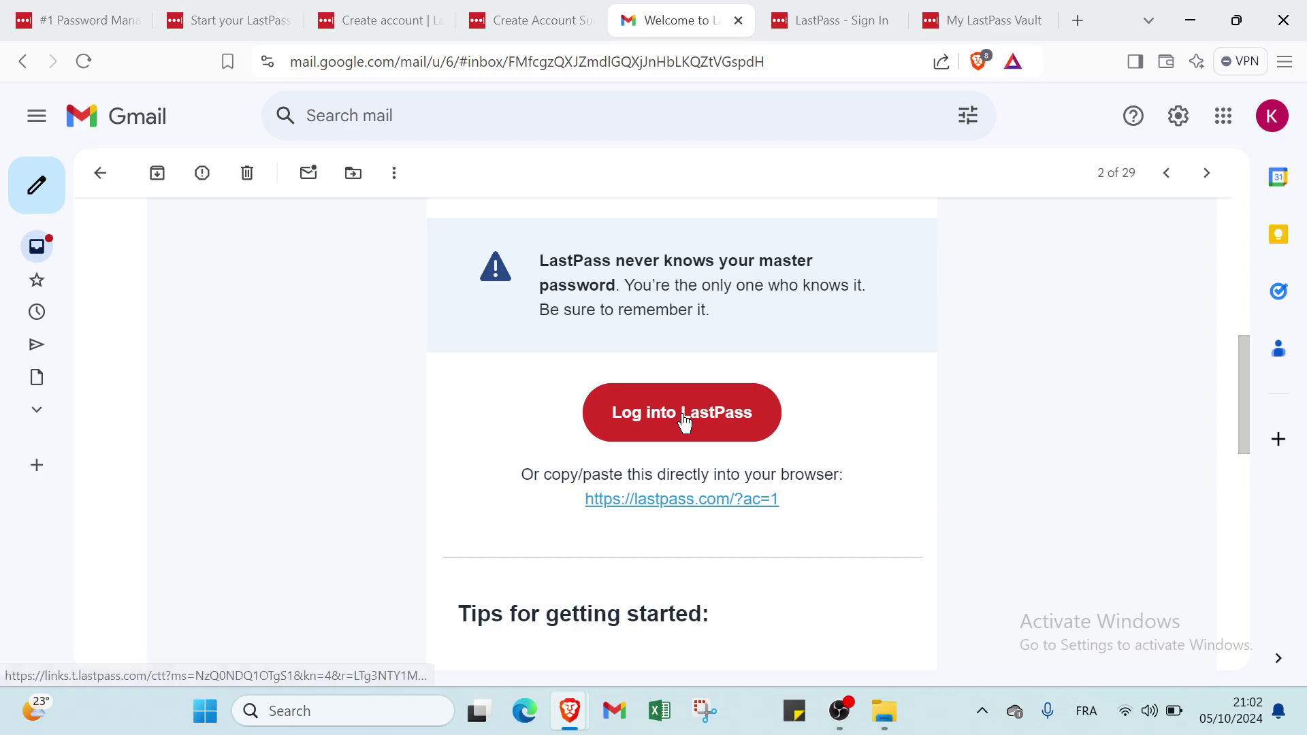
scroll(710, 424, "down", 3)
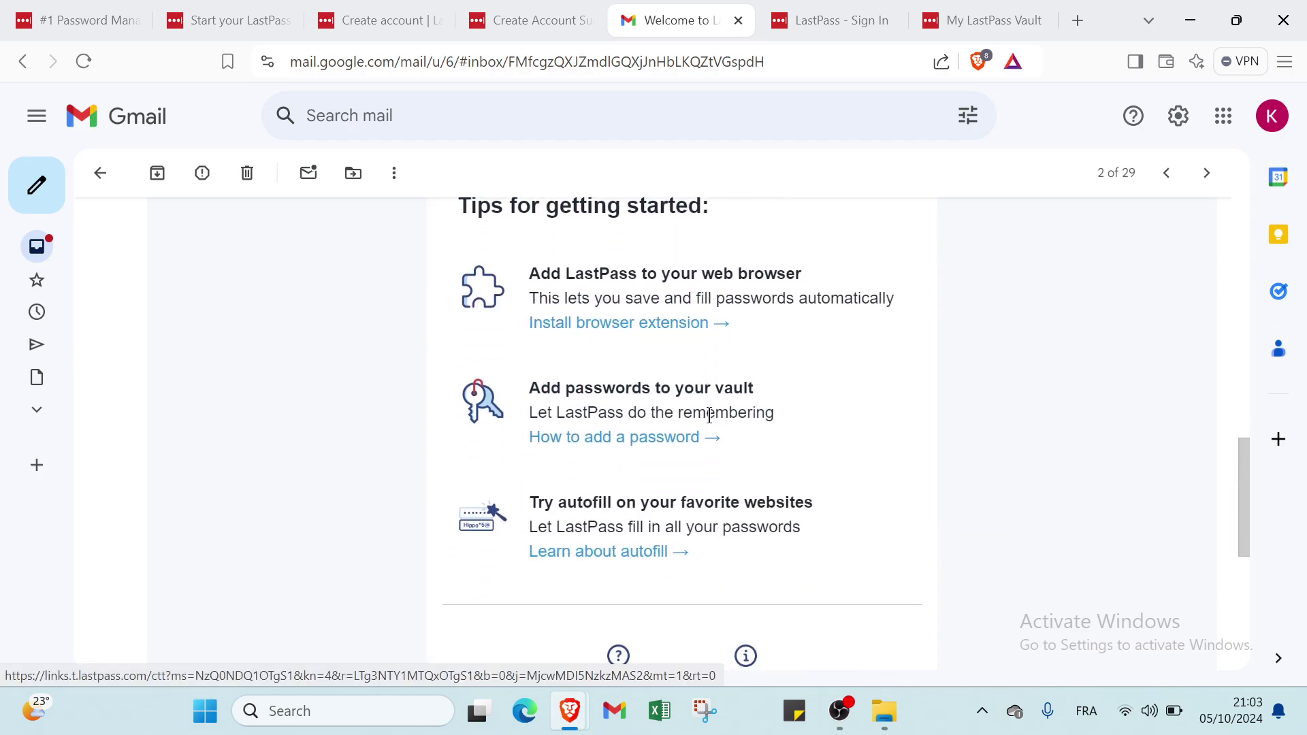
scroll(708, 415, "up", 2)
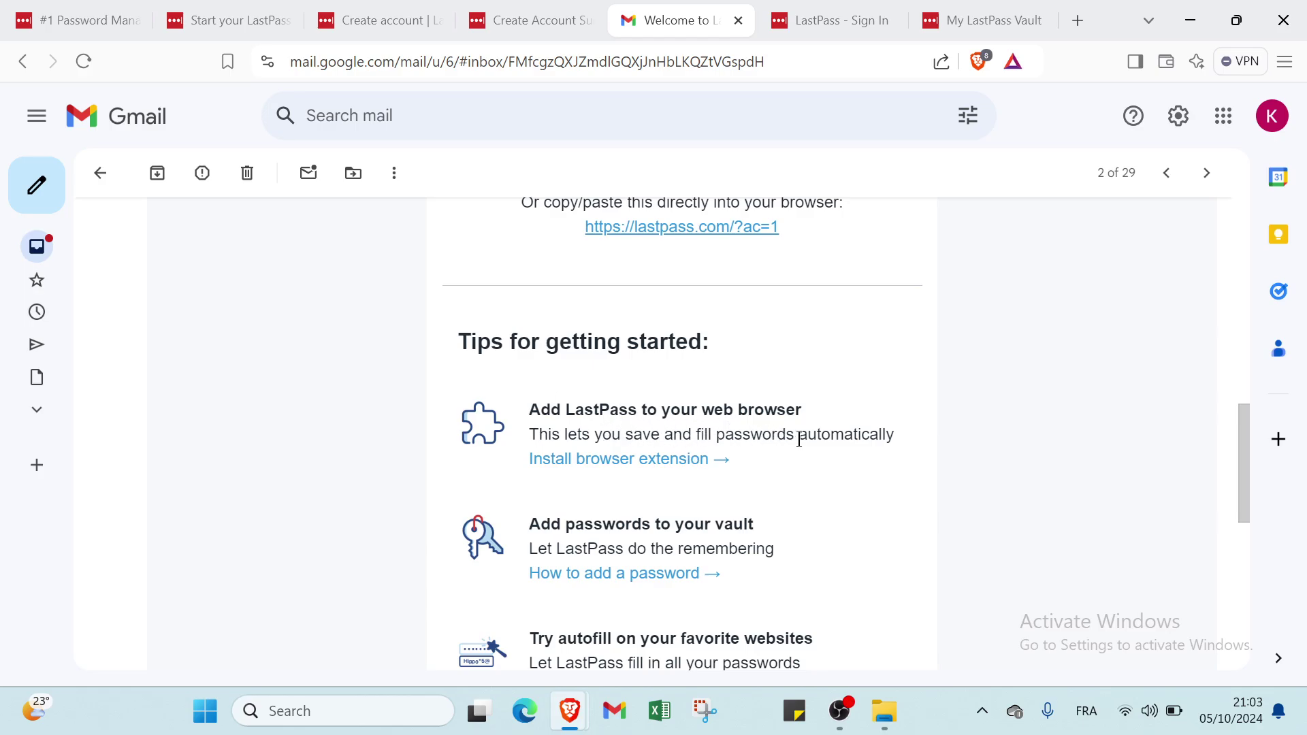
scroll(645, 467, "down", 2)
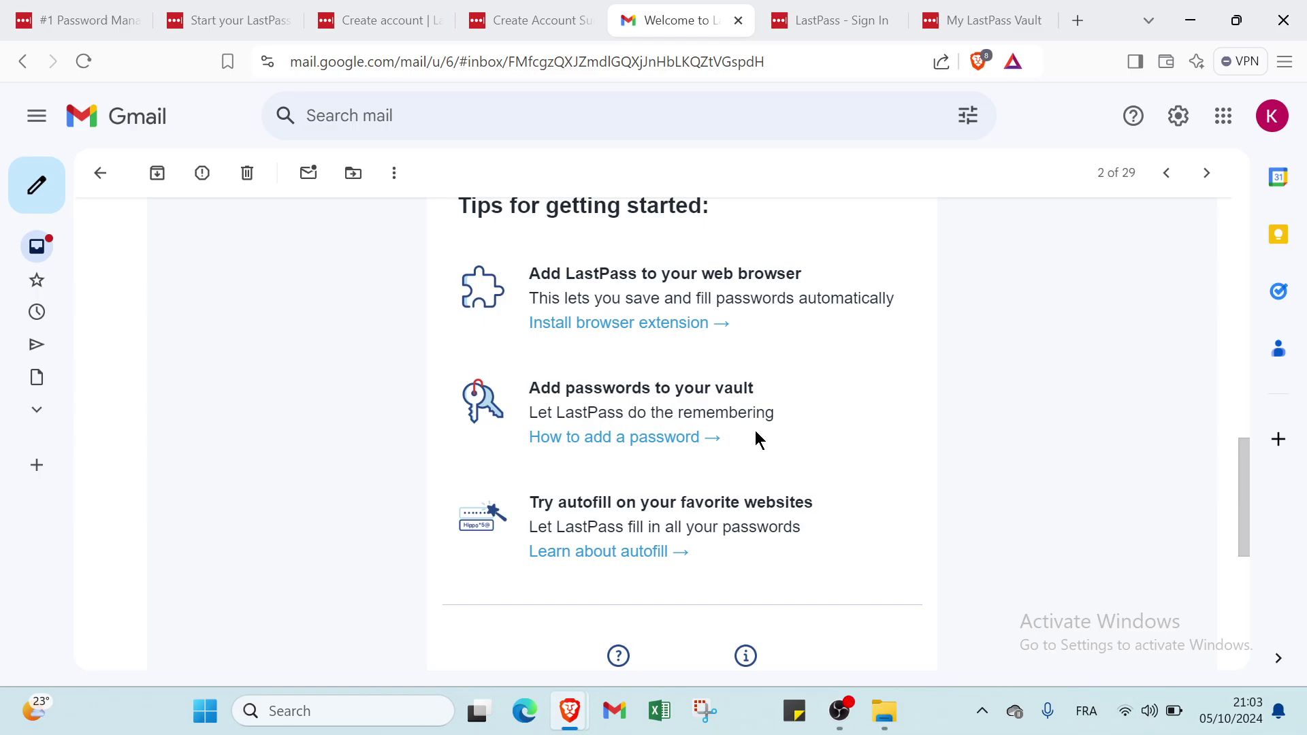
scroll(645, 458, "down", 2)
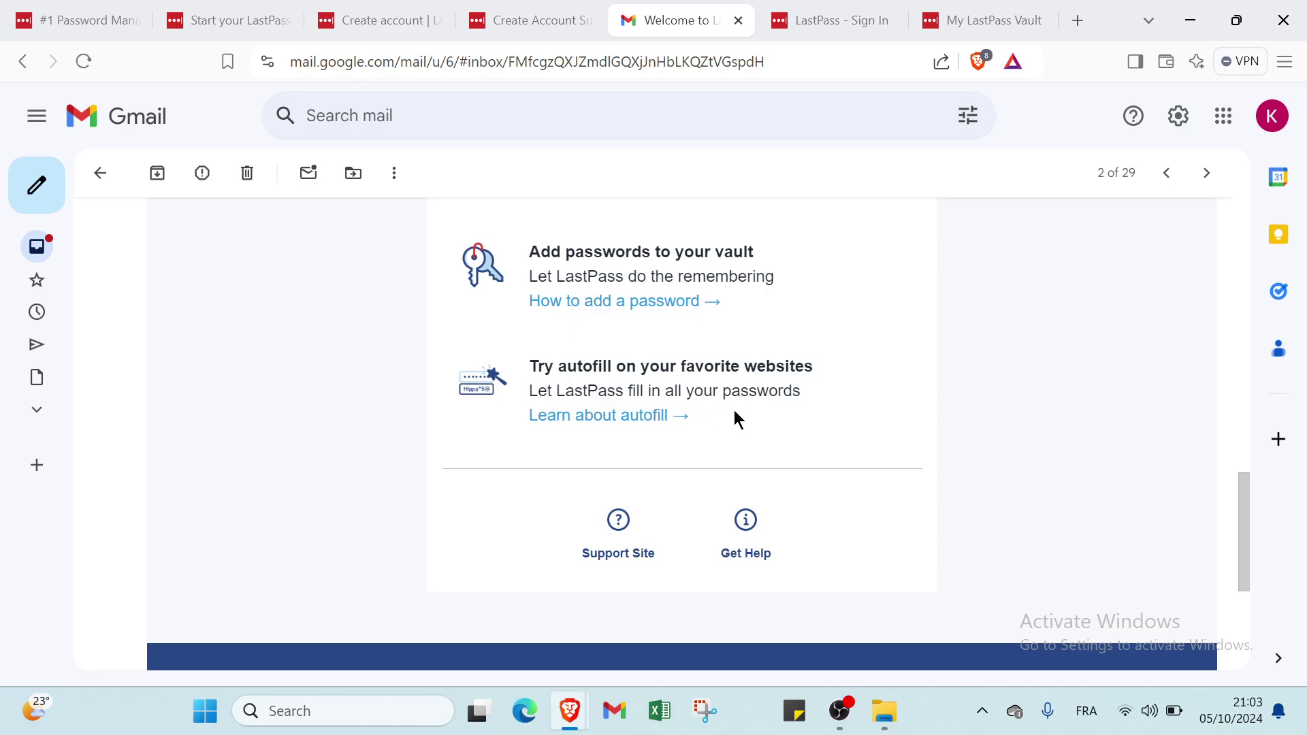
scroll(734, 410, "up", 10)
scroll(734, 409, "down", 3)
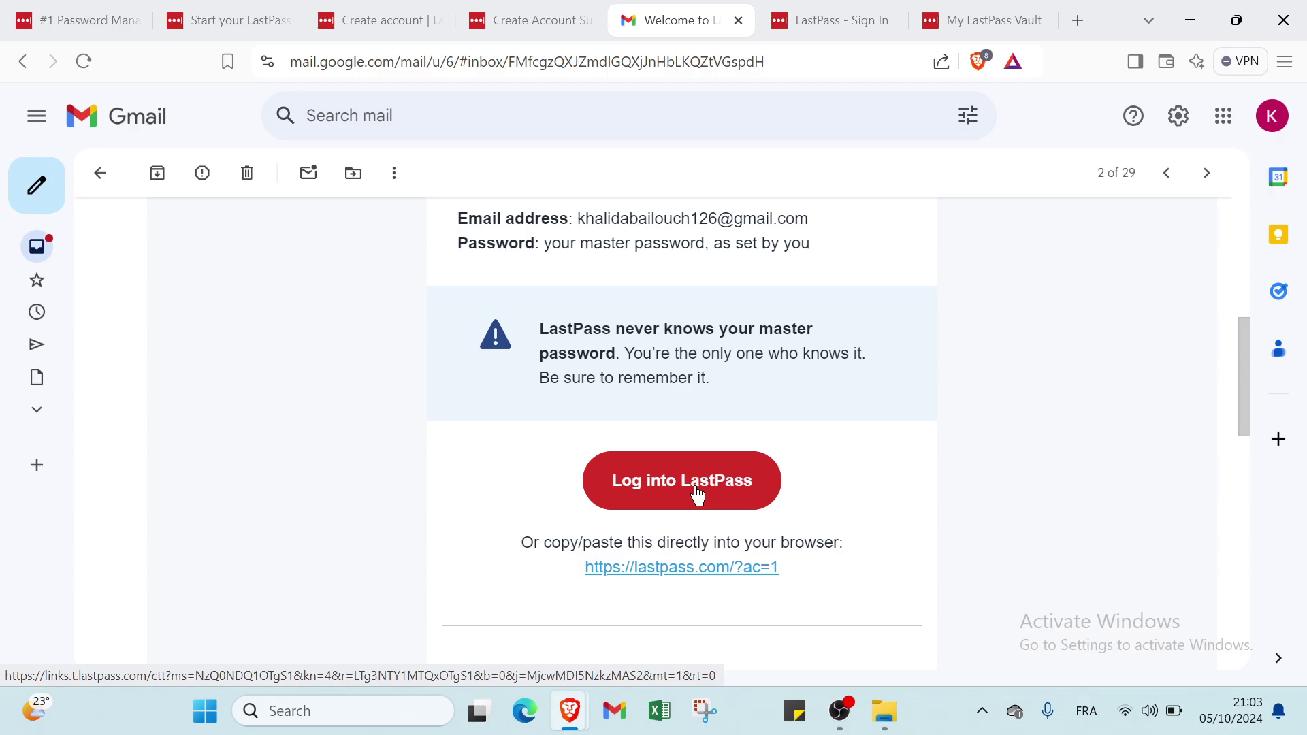
scroll(695, 495, "up", 8)
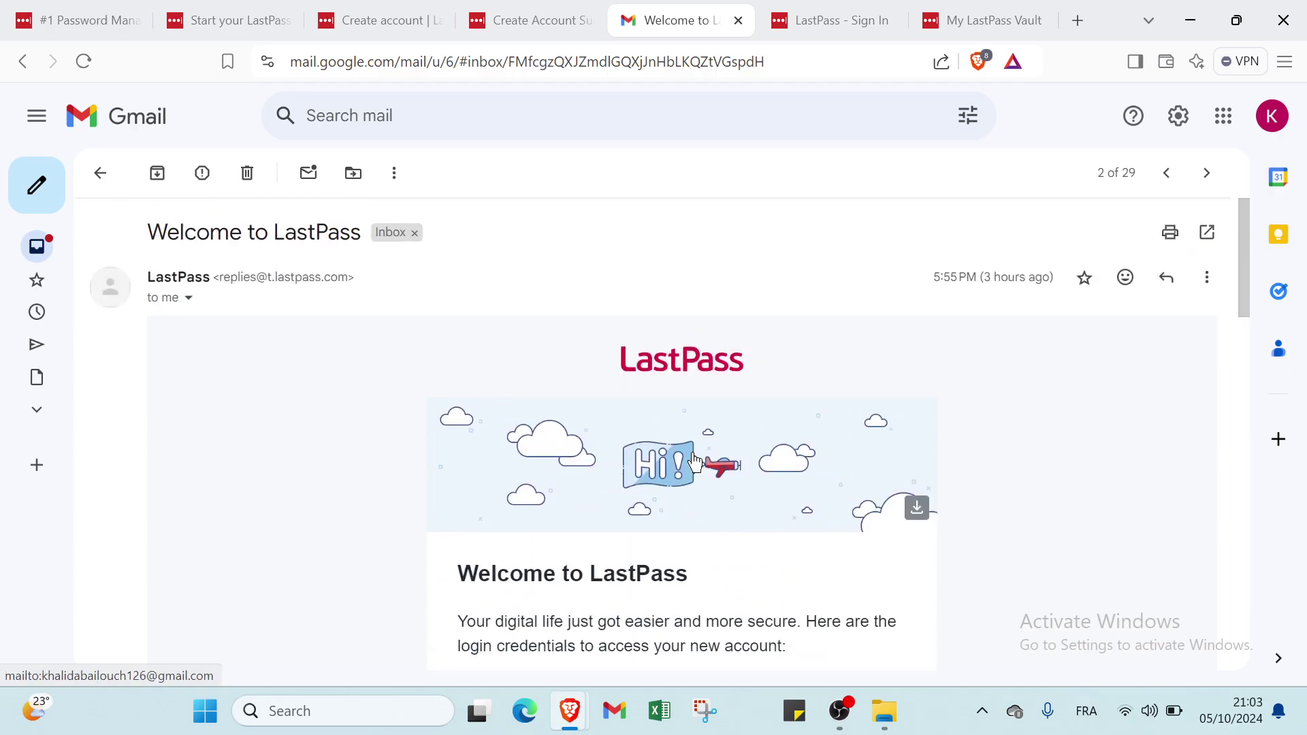
- Focus the sign-in page's Email and Master Password fields, glance at other tabs, and return to sign-in
left_click(826, 17)
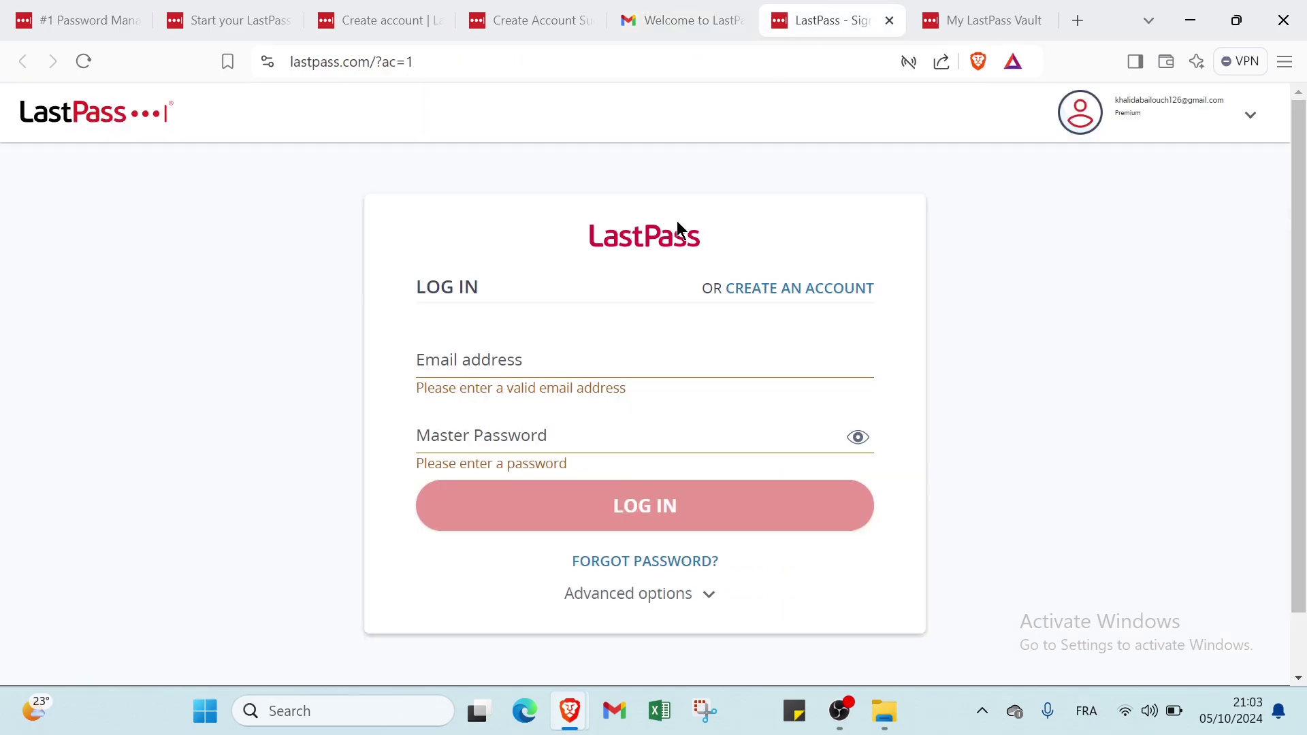
left_click(479, 355)
left_click(446, 432)
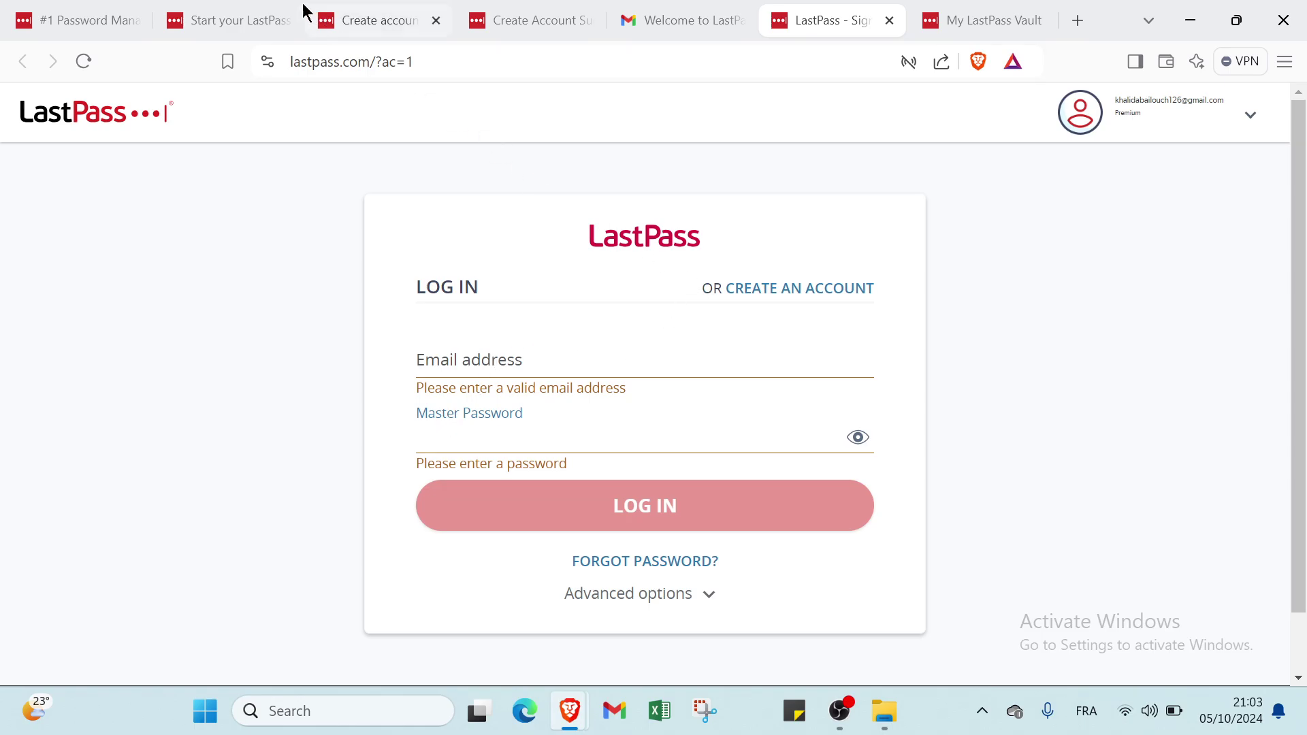
left_click(240, 14)
left_click(365, 11)
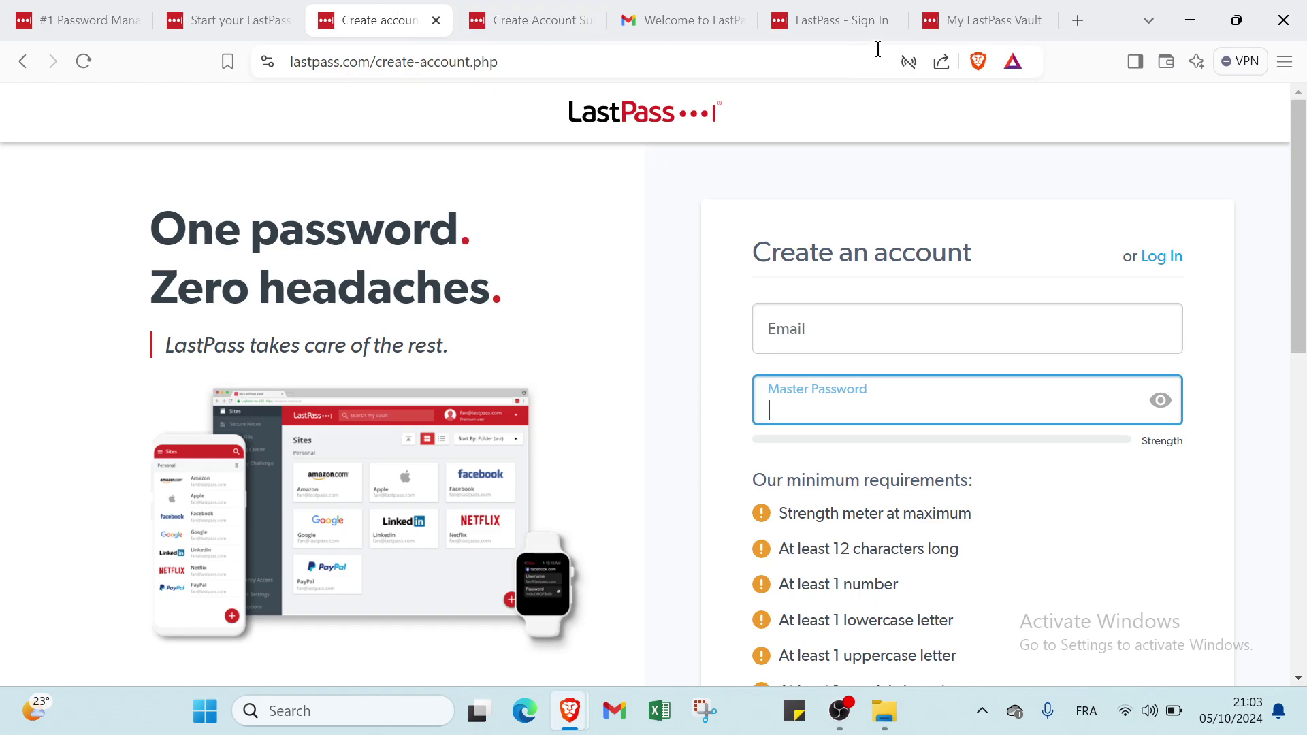
left_click(841, 20)
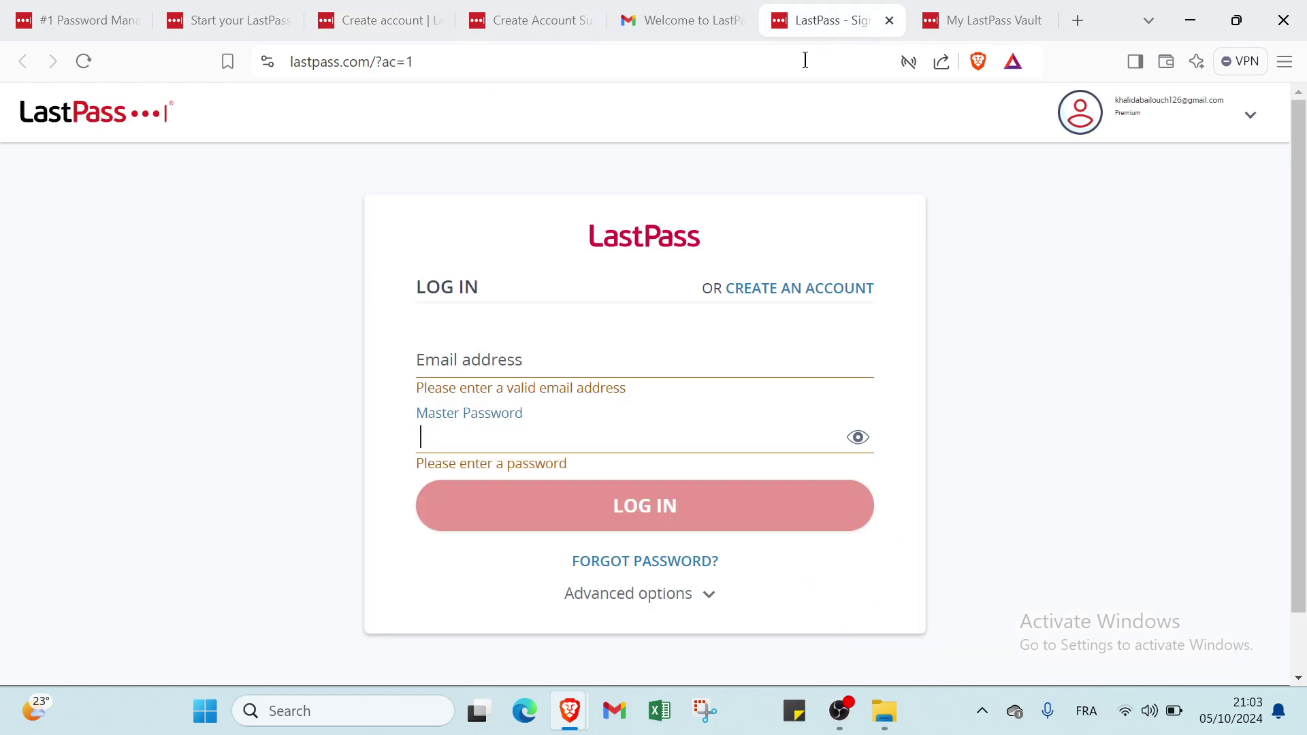
- Show the empty logged-in vault and start 'Add your first password' to get the item-type choices
left_click(968, 15)
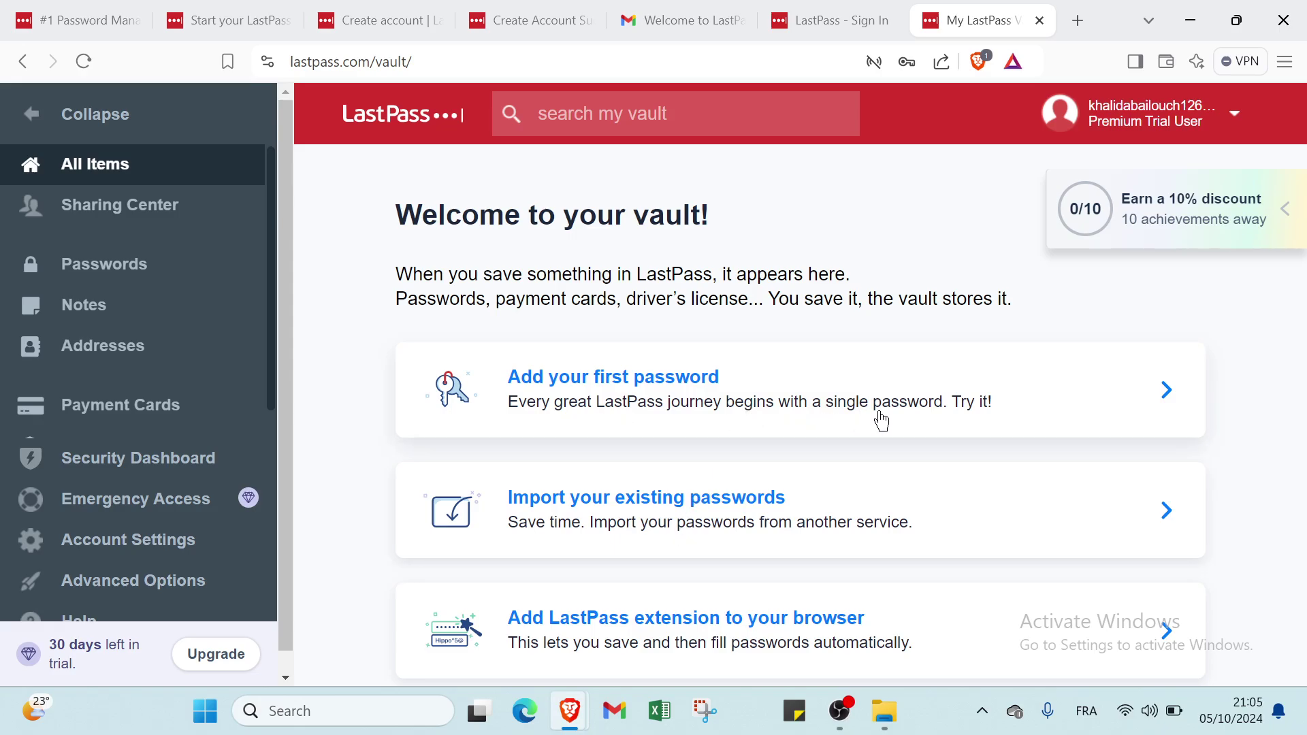
left_click(904, 378)
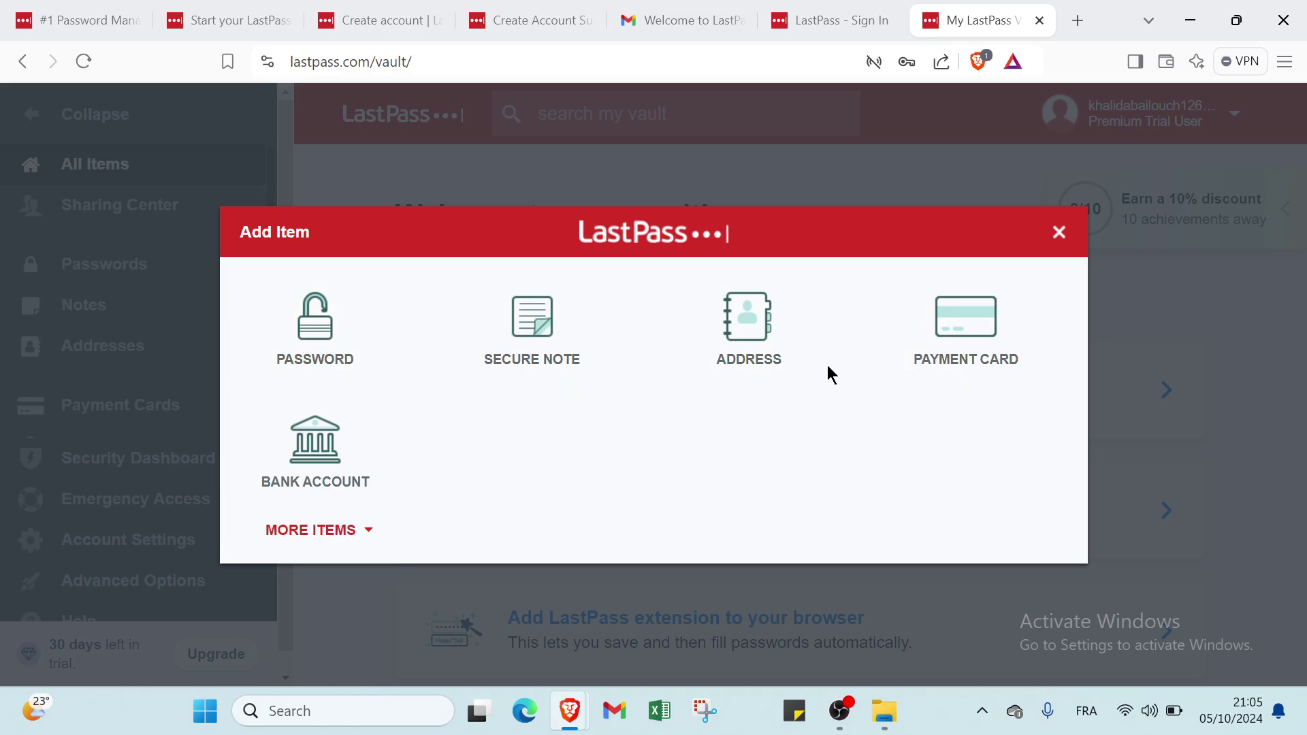
- Look over the Add Password form's URL, Name, Folder, Username, Password and Notes fields, then cancel
left_click(313, 361)
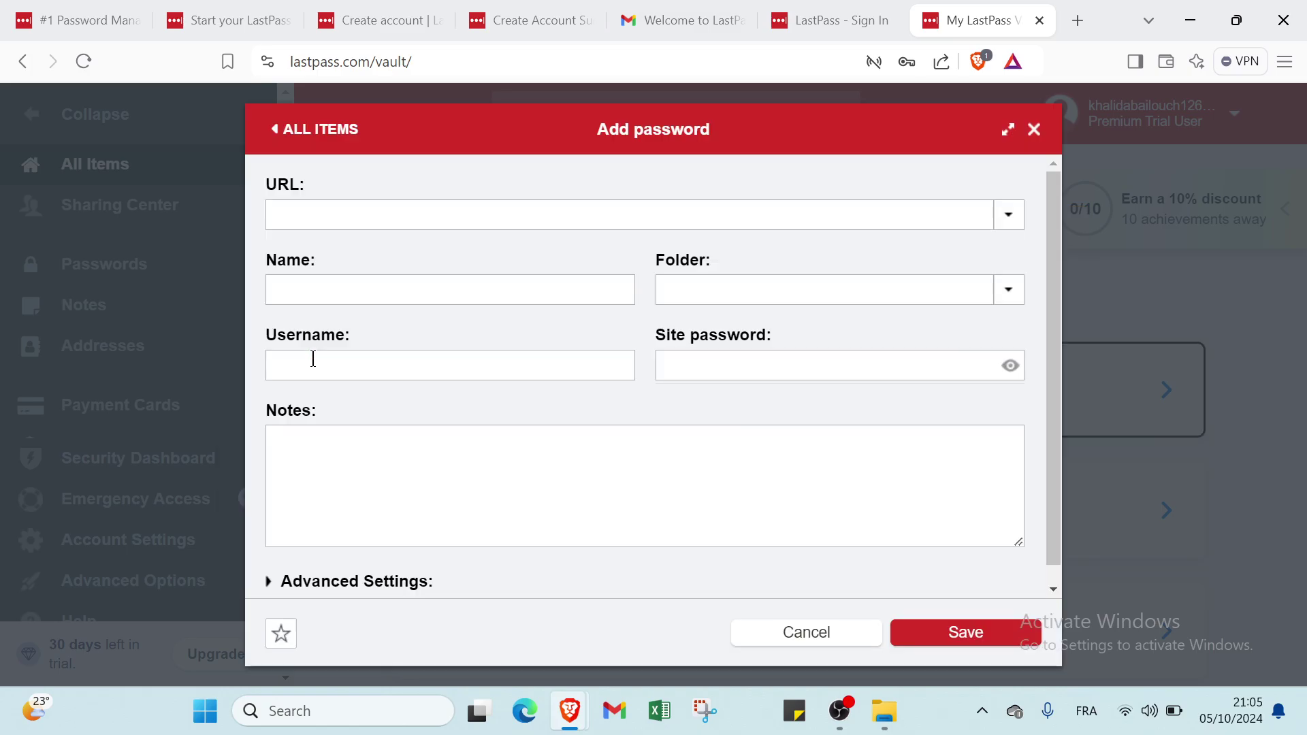
left_click(297, 216)
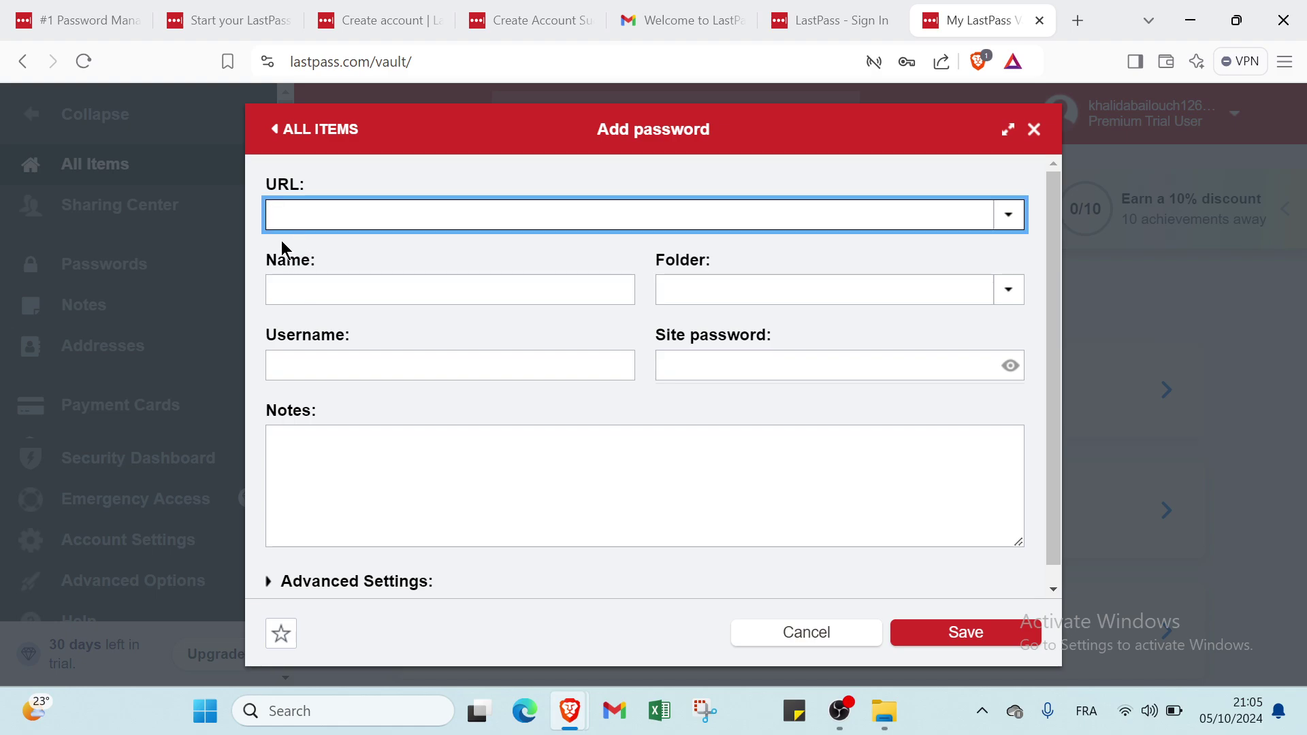
left_click(299, 291)
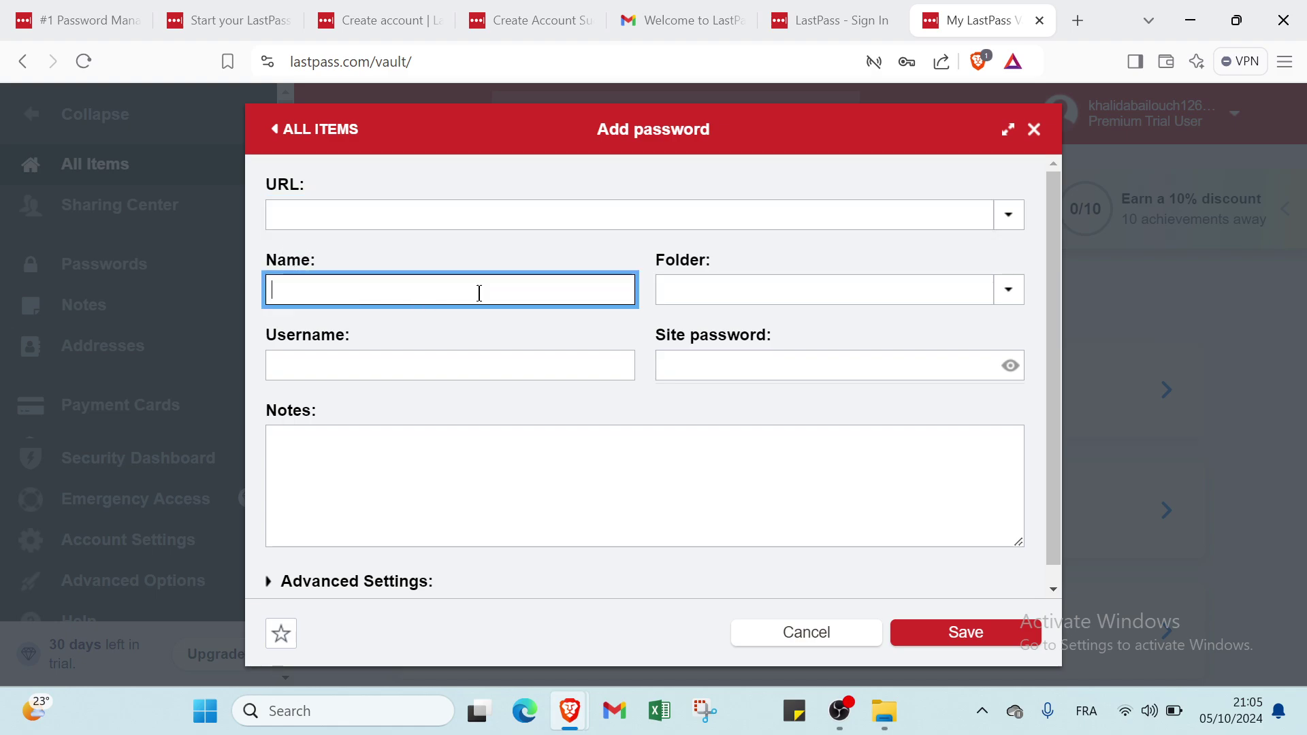
left_click(689, 288)
left_click(494, 370)
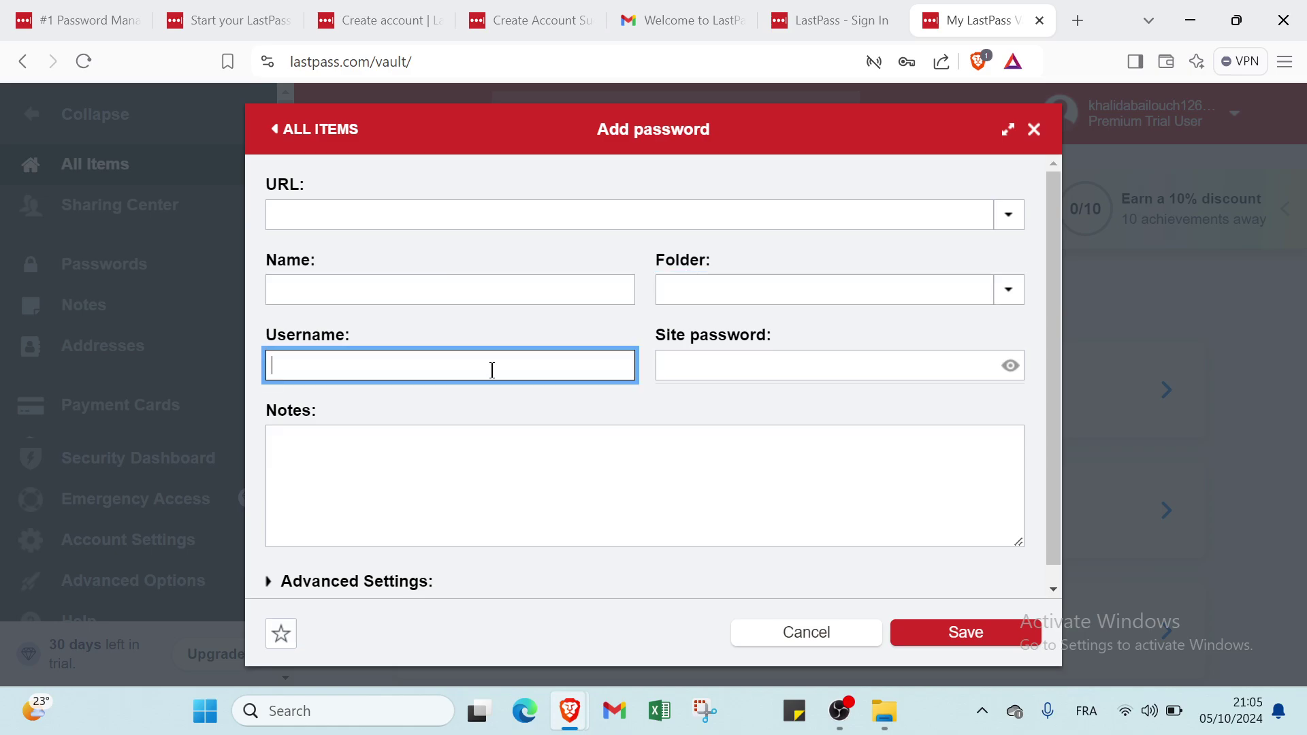
left_click(673, 357)
left_click(371, 440)
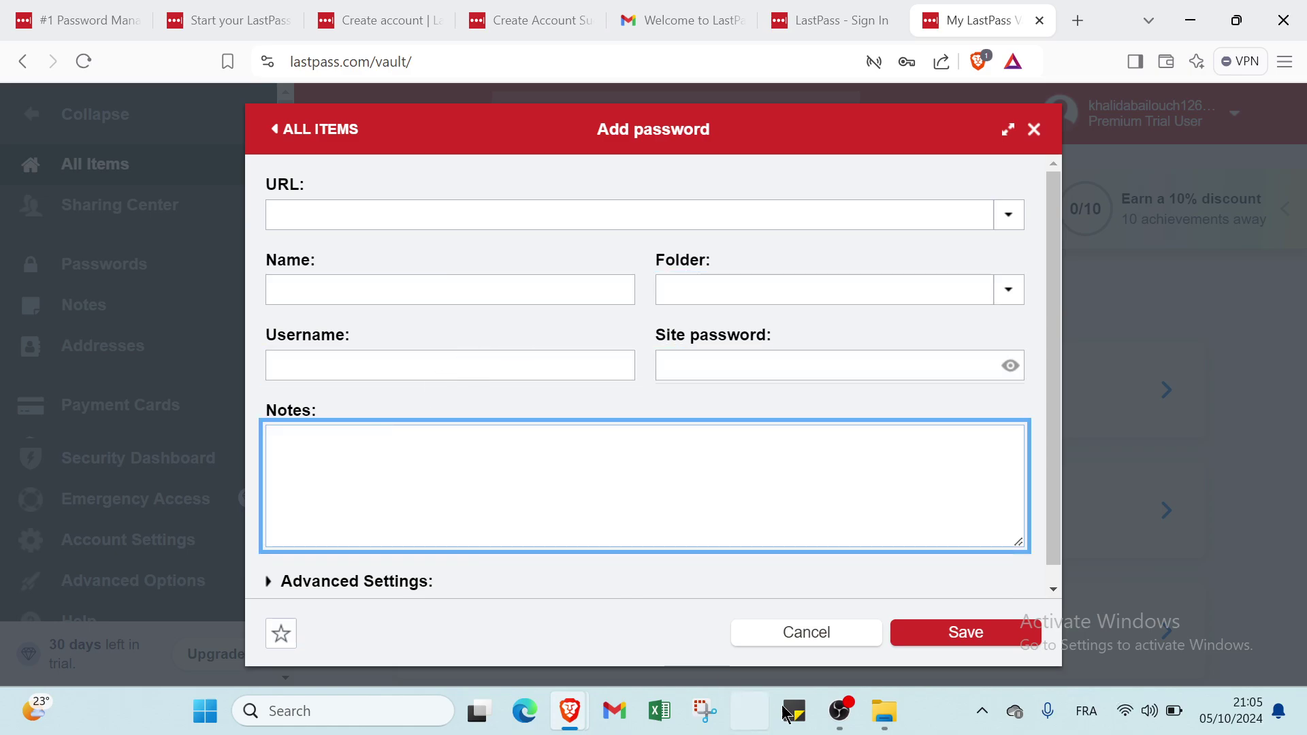
left_click(803, 643)
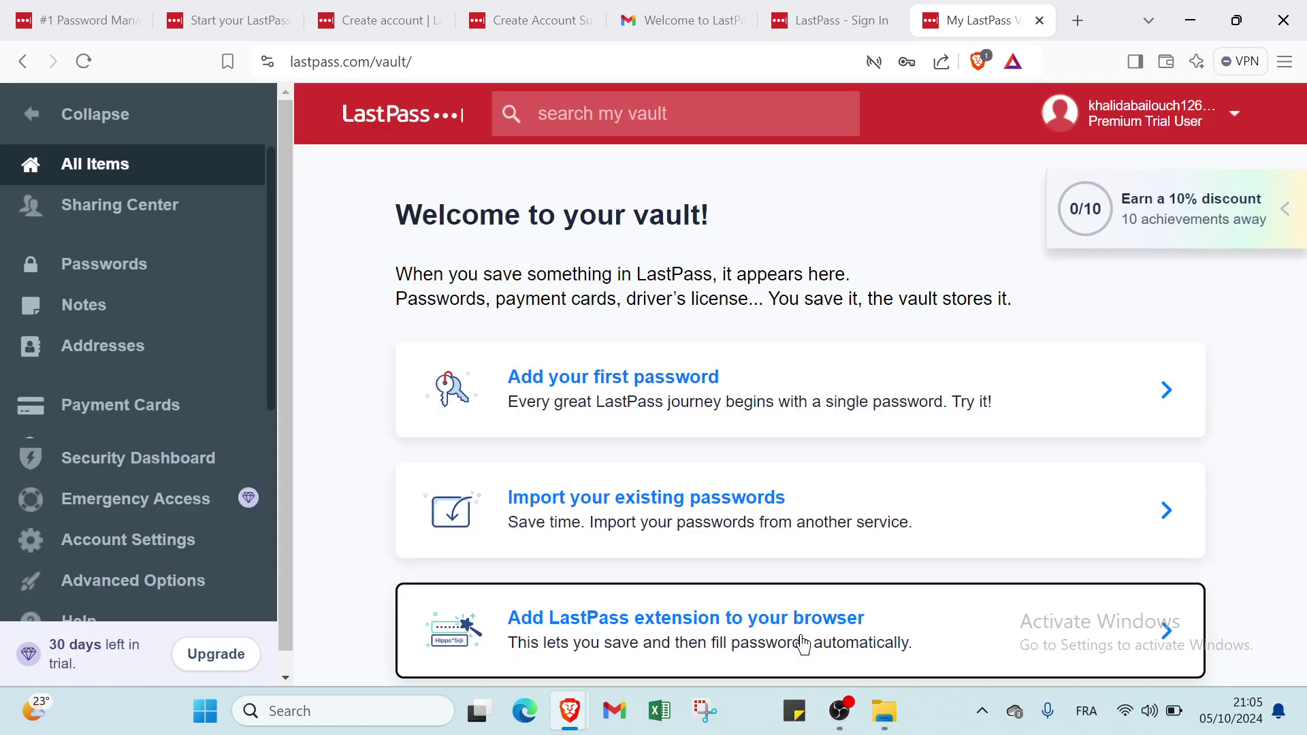
- Open the LastPass extension's Chrome Web Store page, then back in the vault reopen and cancel the password form
left_click(802, 640)
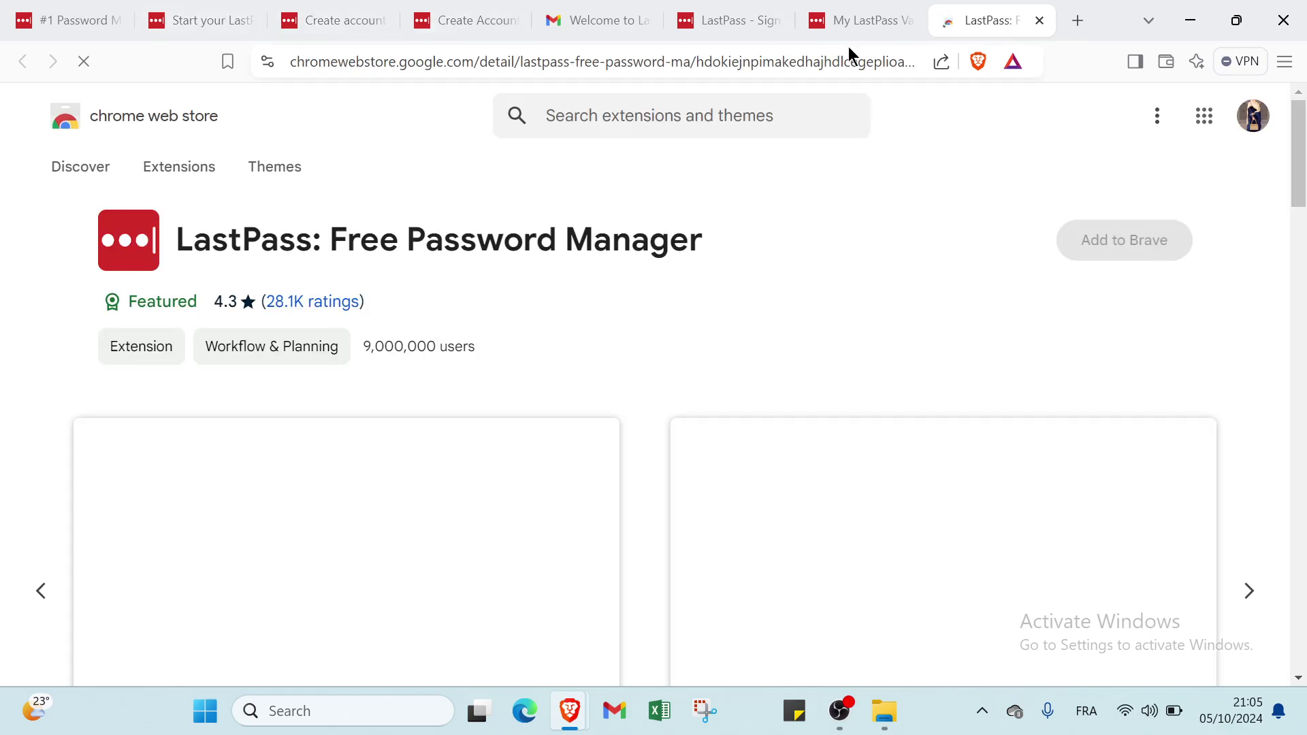
left_click(854, 17)
left_click(525, 418)
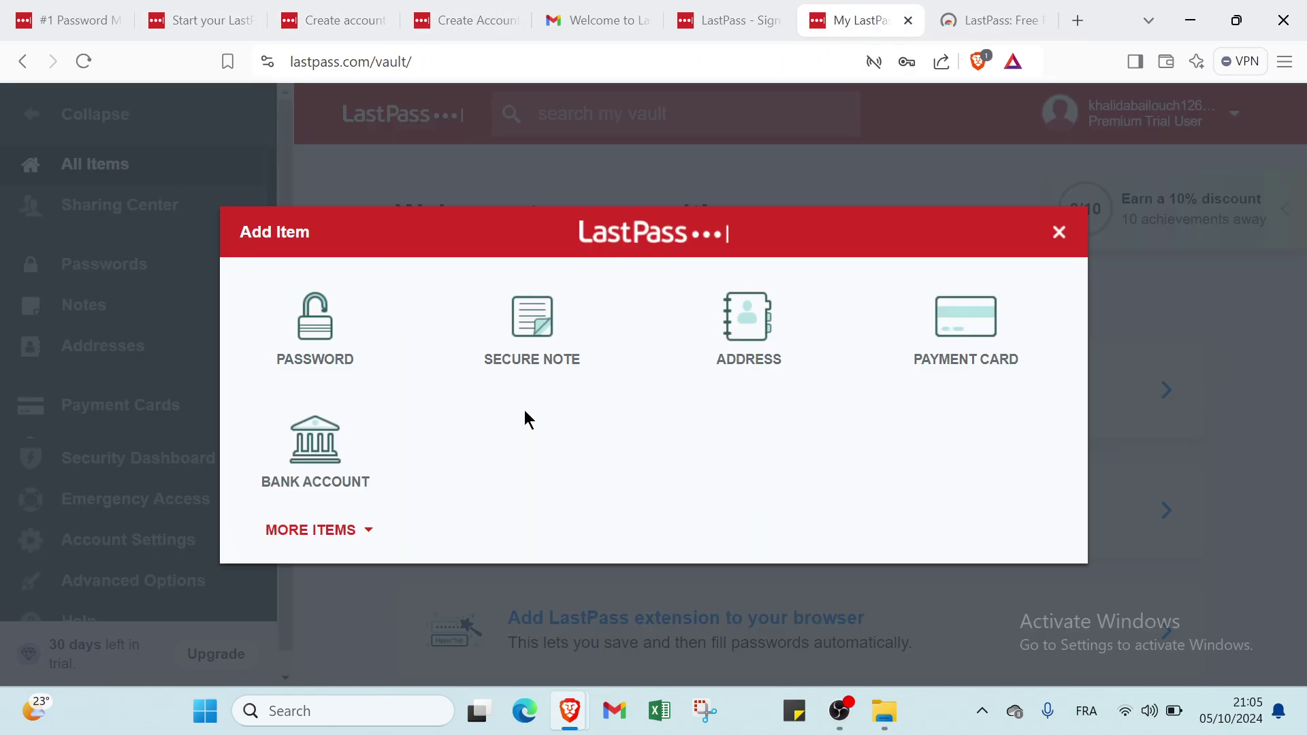
left_click(303, 357)
scroll(551, 490, "down", 1)
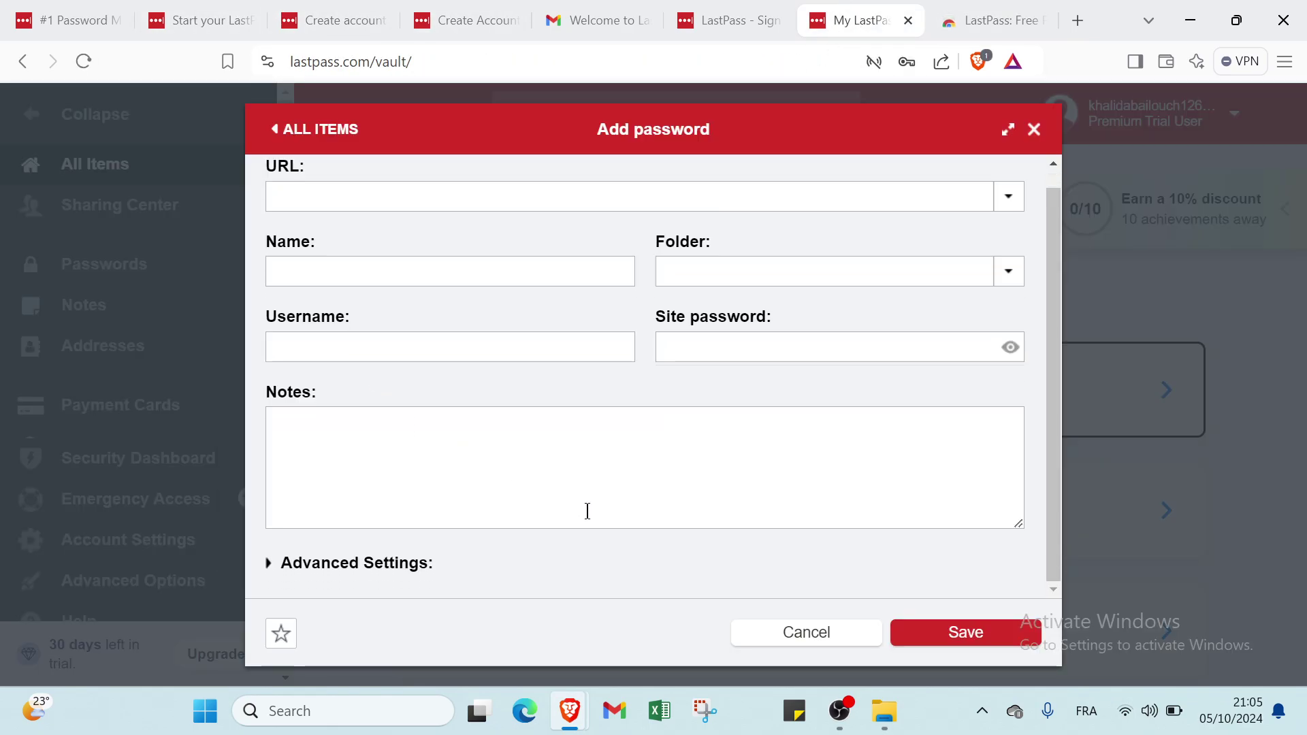
left_click(862, 640)
- Look over the Secure Note form's Name, Folder and note text fields, then cancel it
left_click(712, 382)
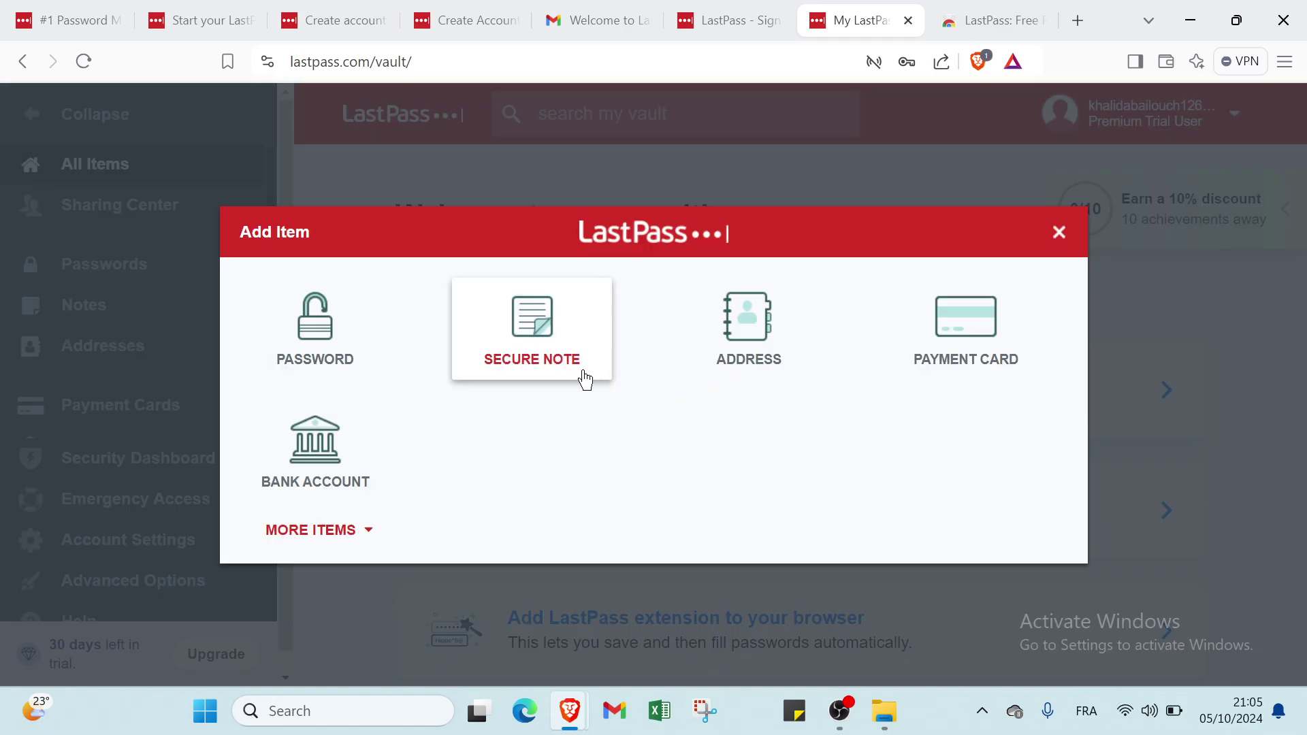
left_click(581, 374)
left_click(261, 212)
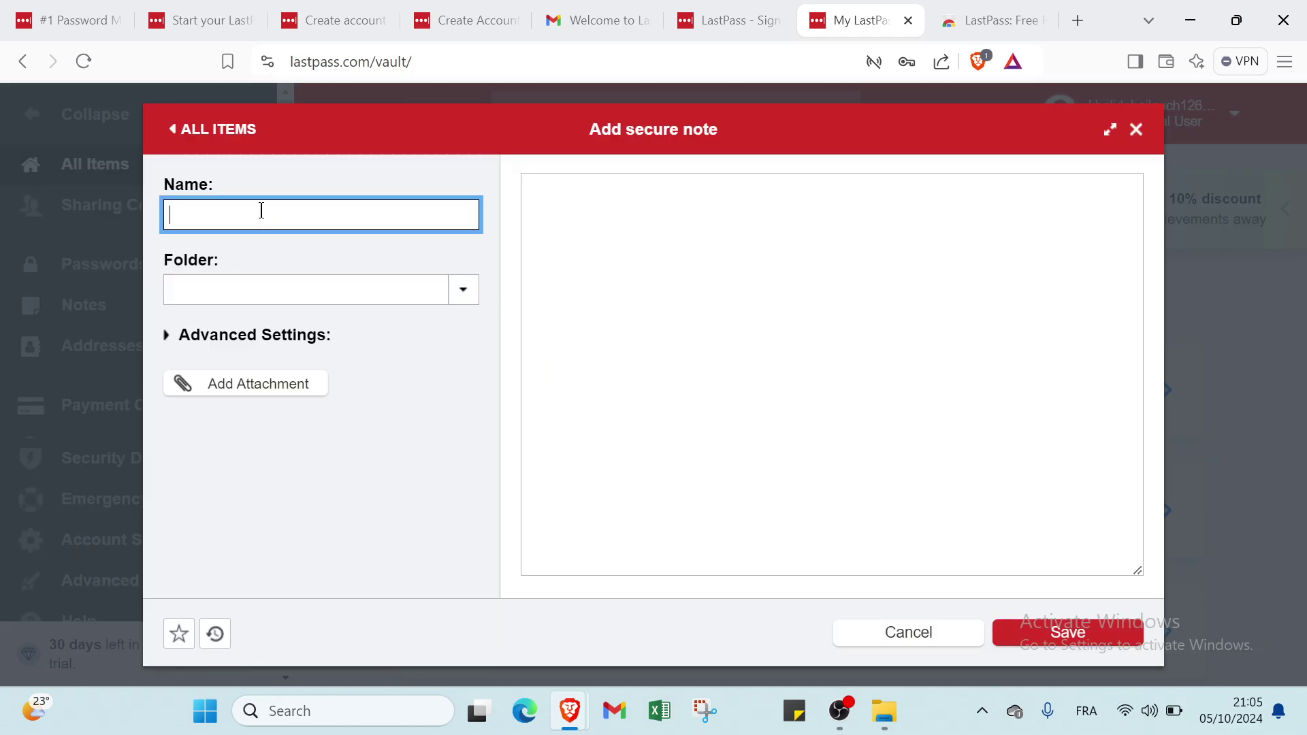
left_click(212, 291)
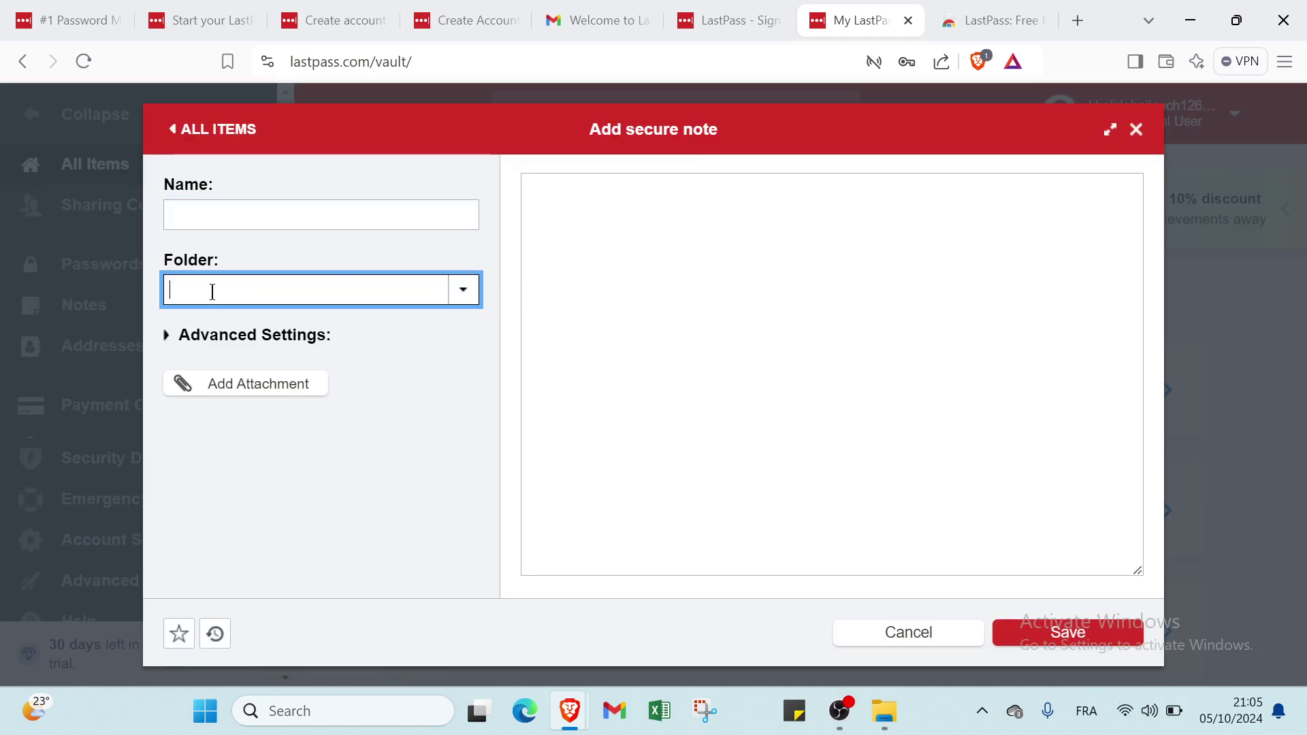
left_click(718, 260)
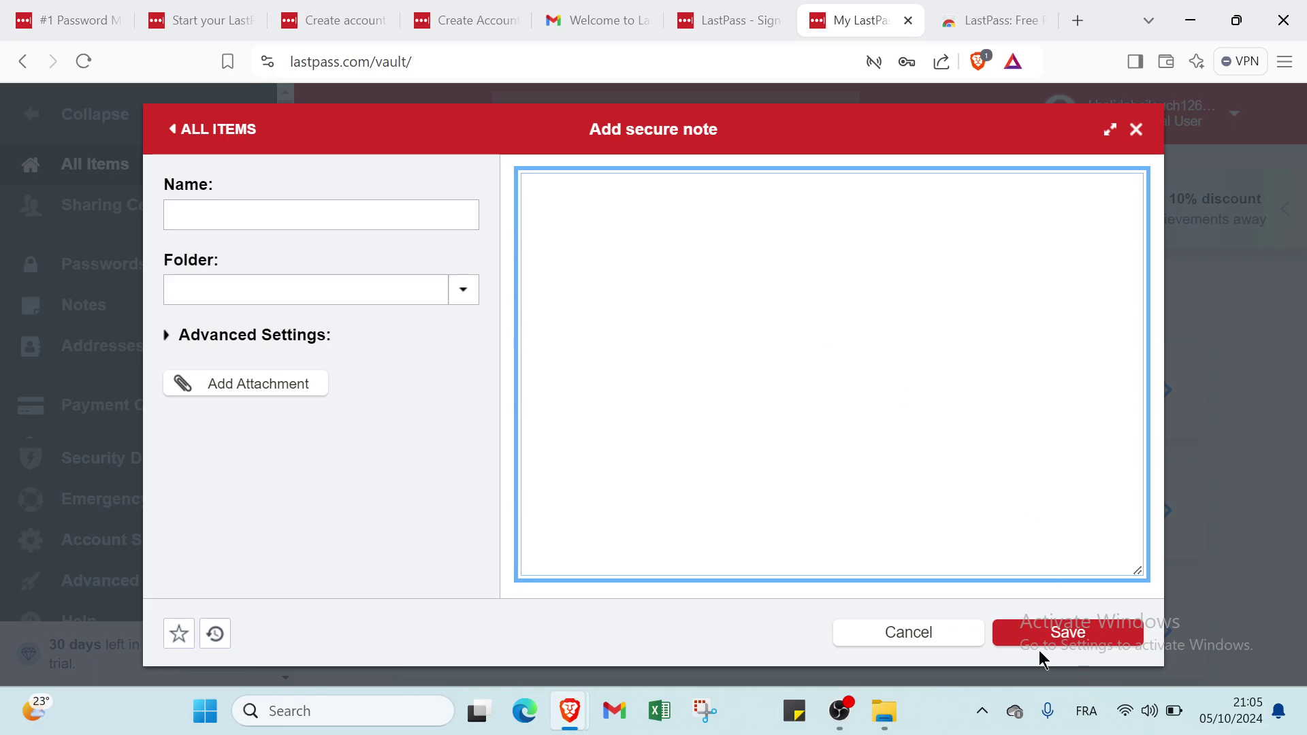
left_click(949, 633)
left_click(685, 382)
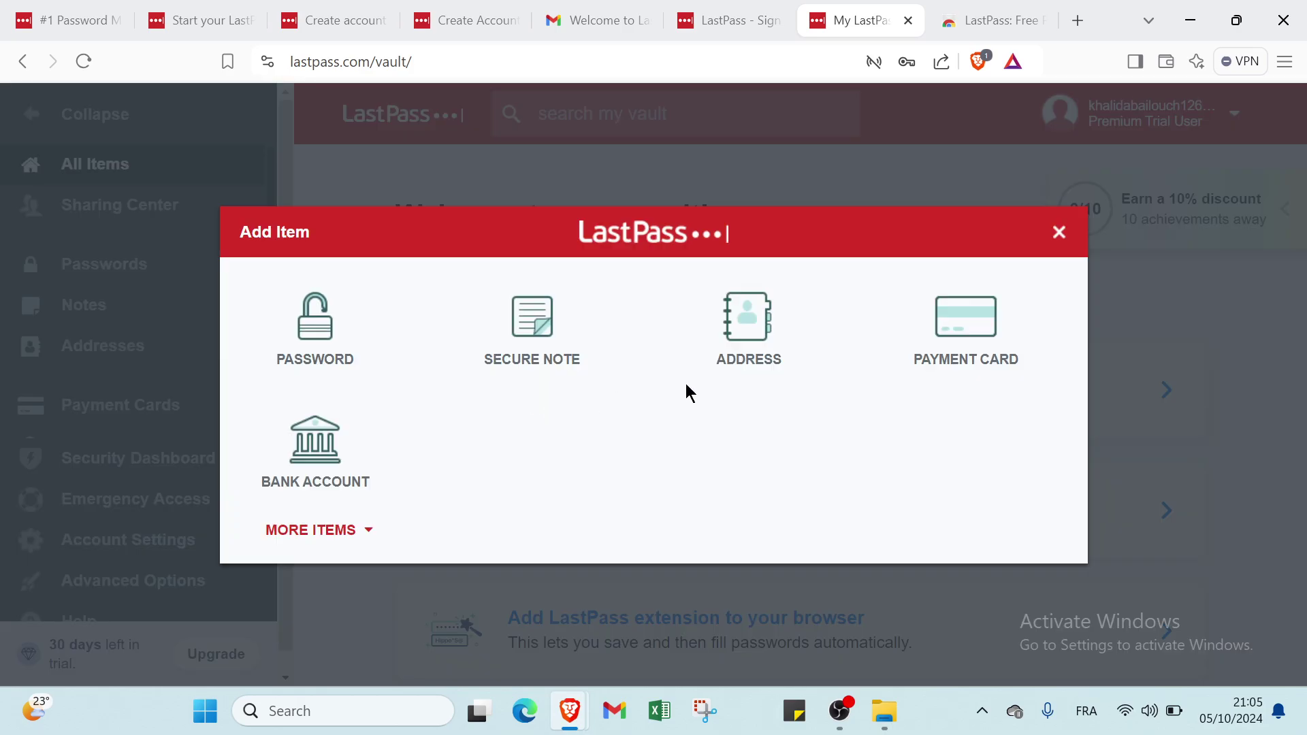
left_click(738, 344)
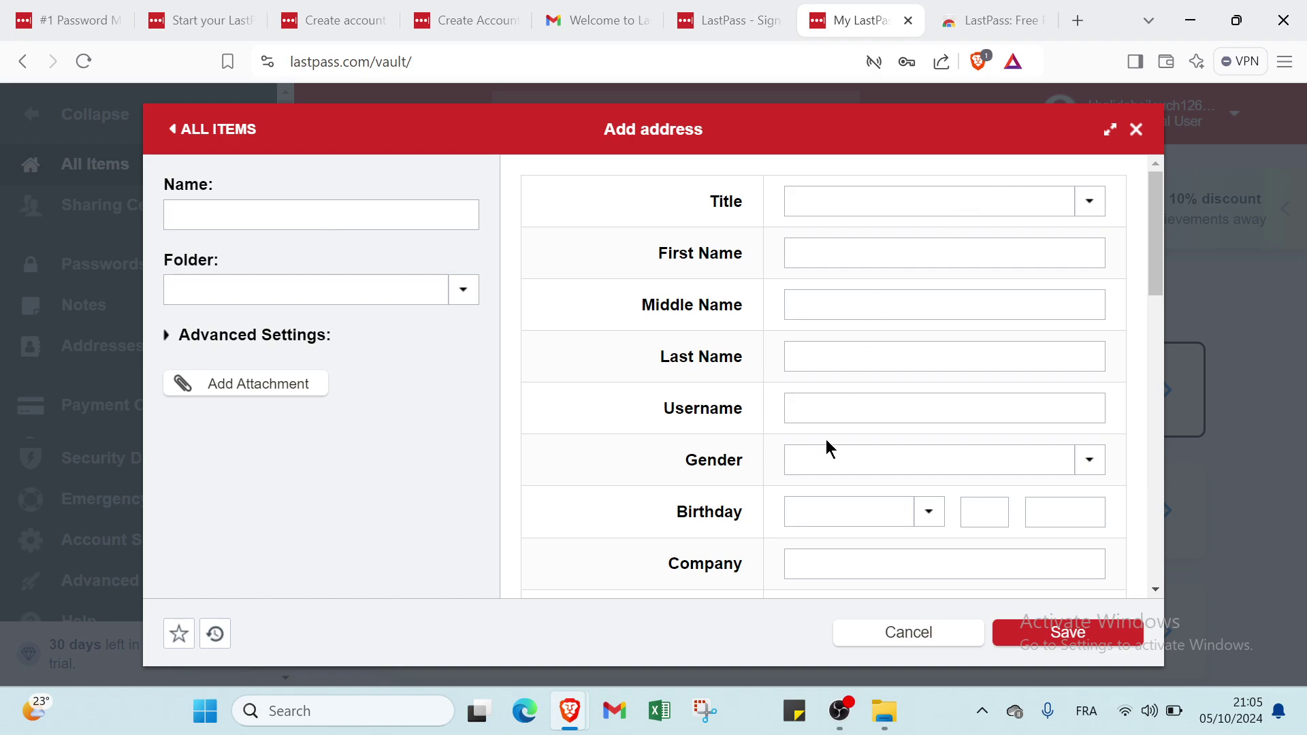
scroll(826, 440, "down", 4)
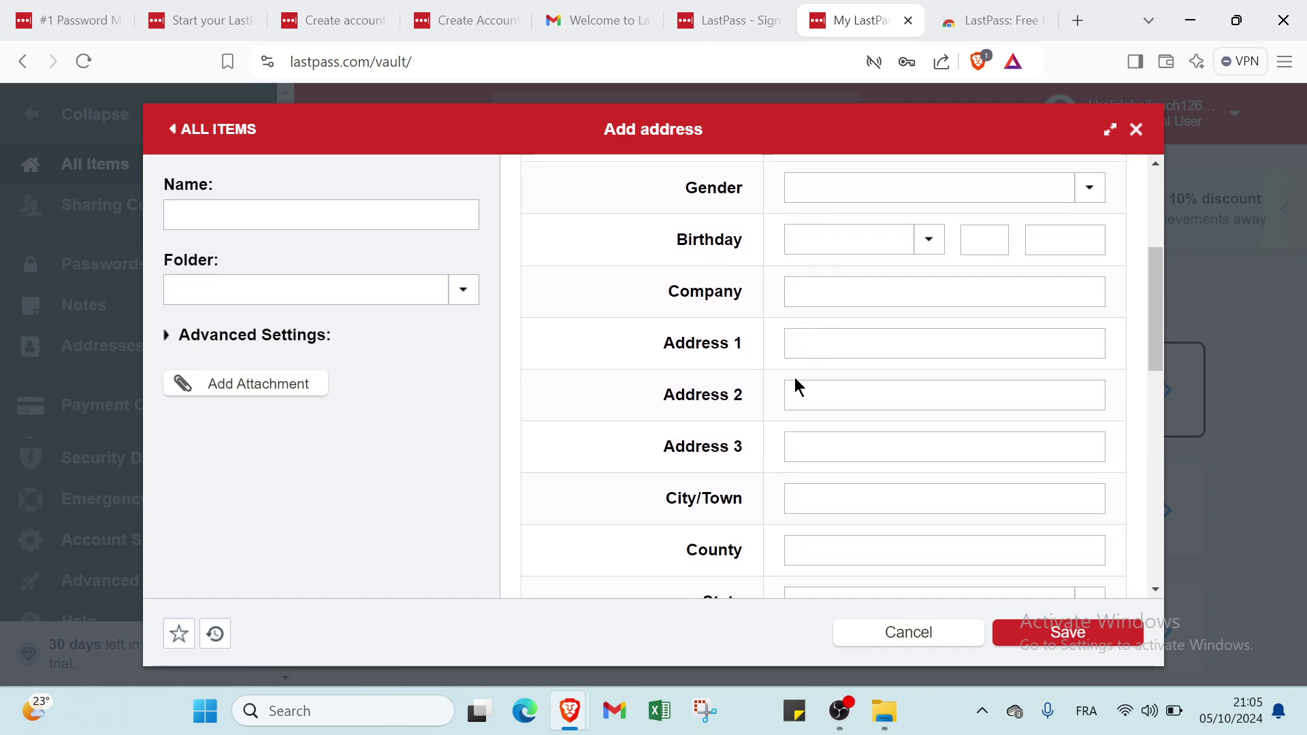
scroll(793, 374, "down", 1)
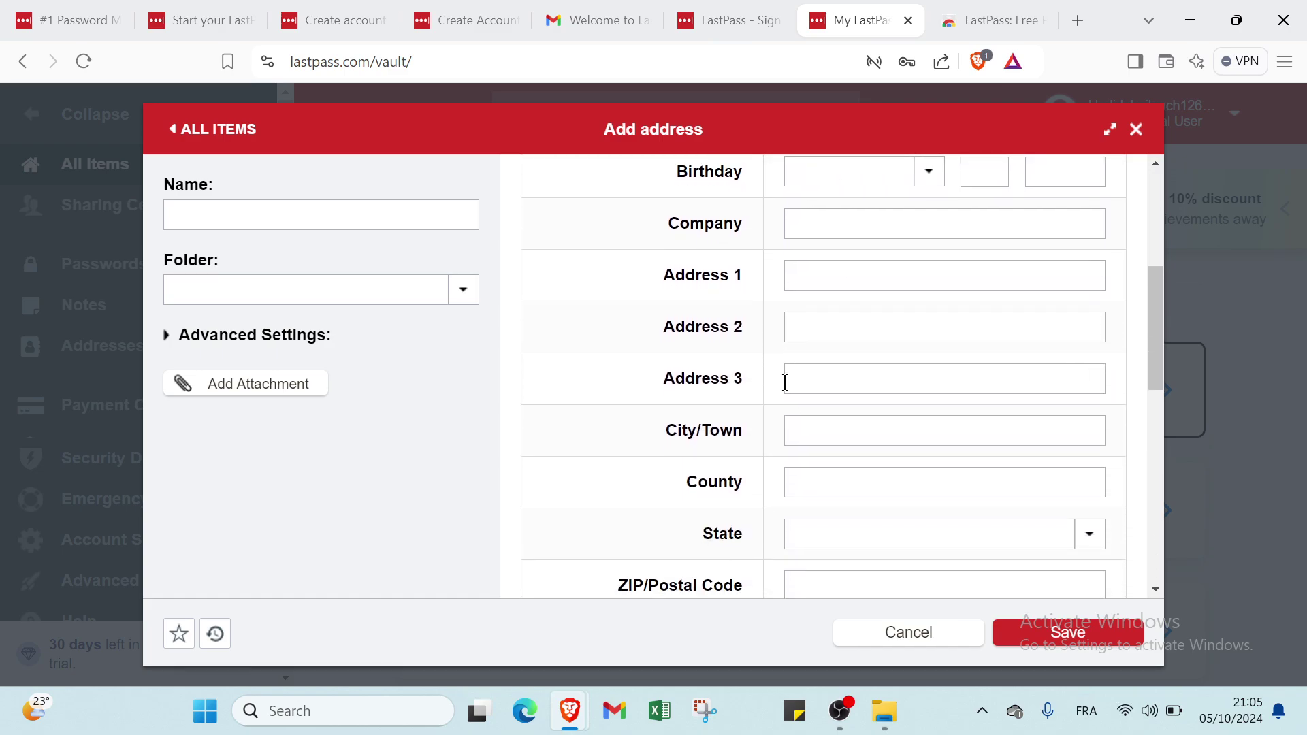
scroll(785, 381, "down", 2)
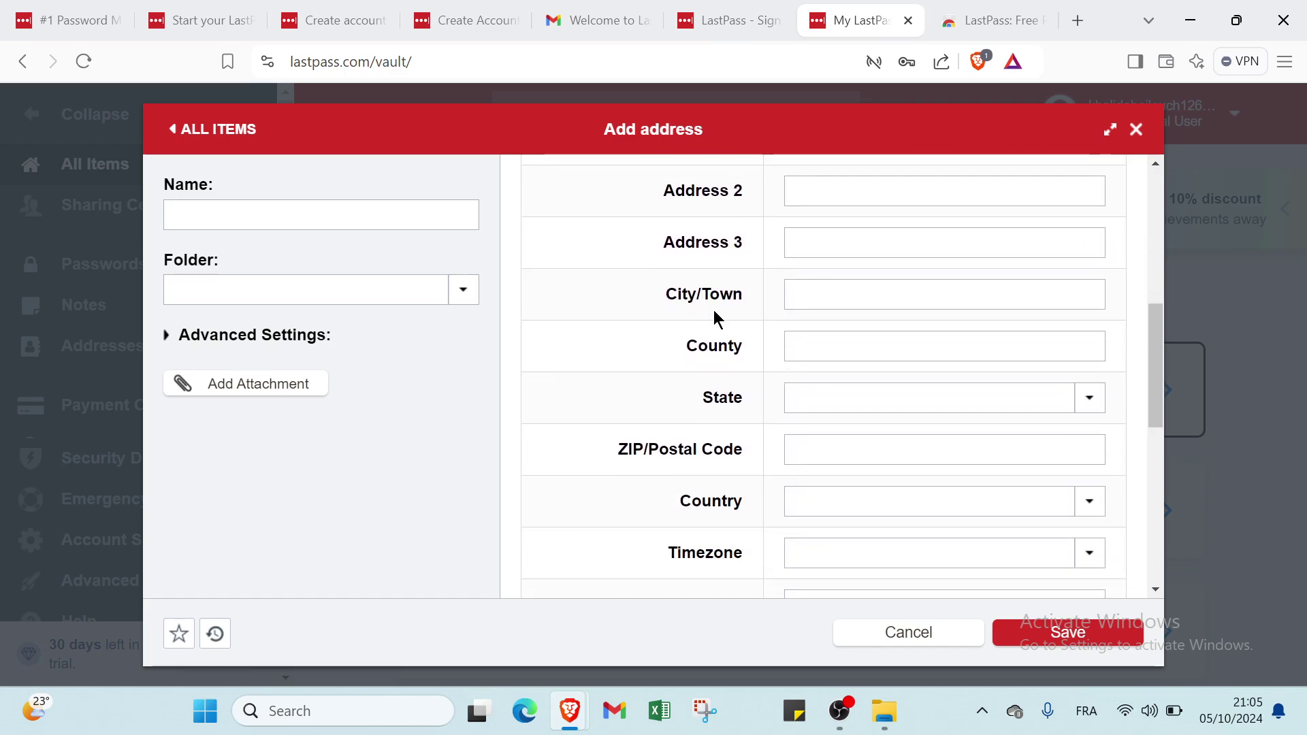
scroll(804, 347, "down", 1)
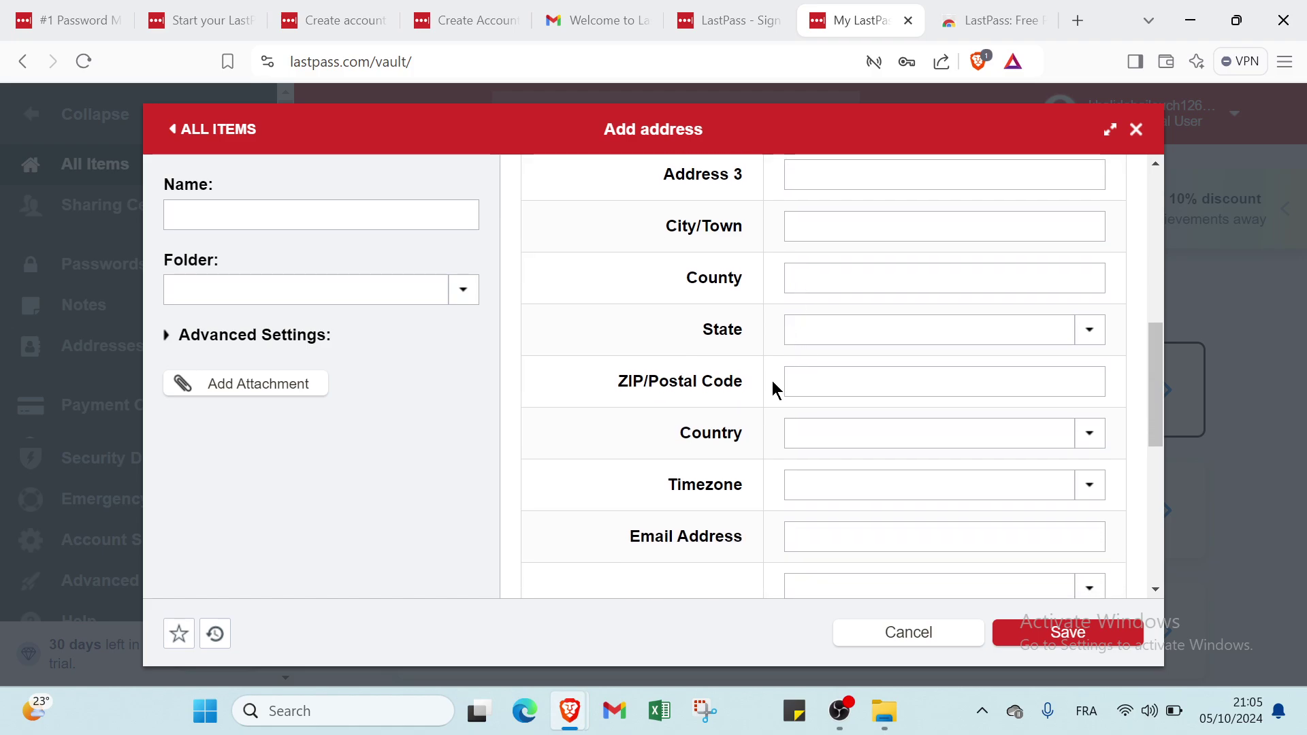
scroll(776, 408, "down", 1)
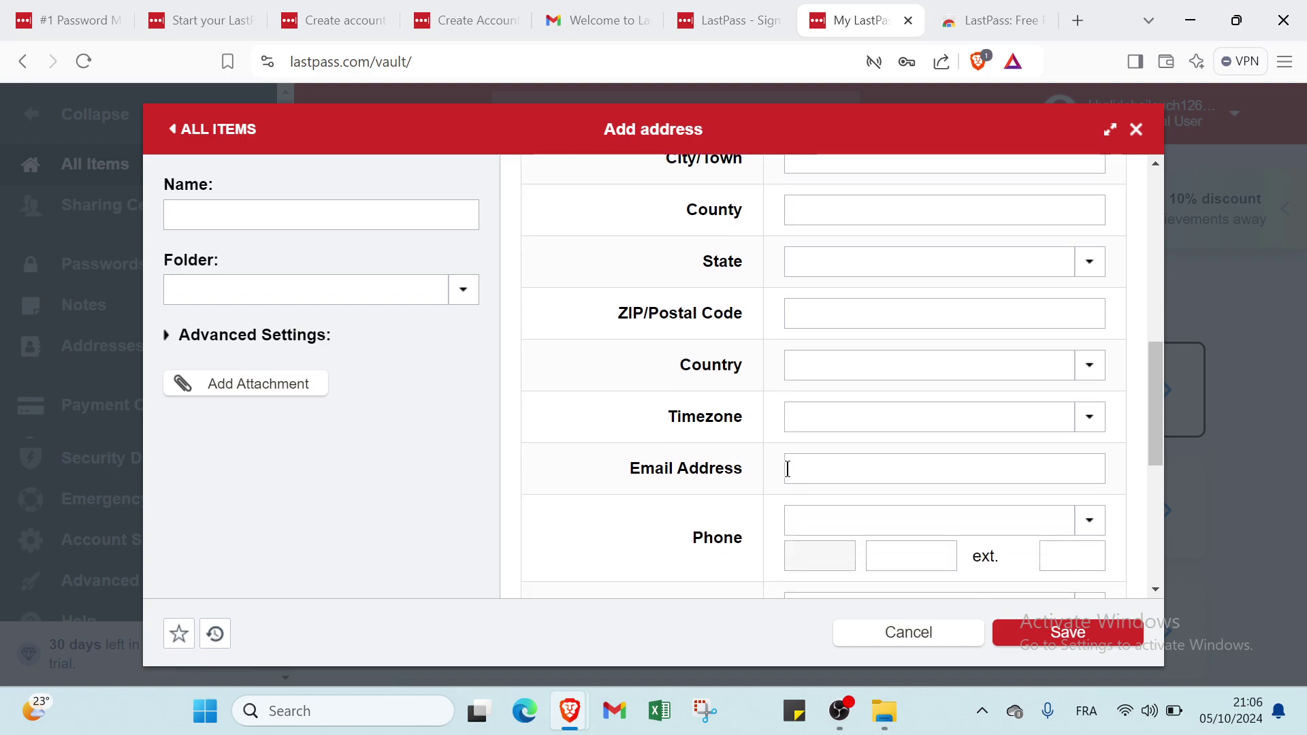
scroll(788, 469, "down", 3)
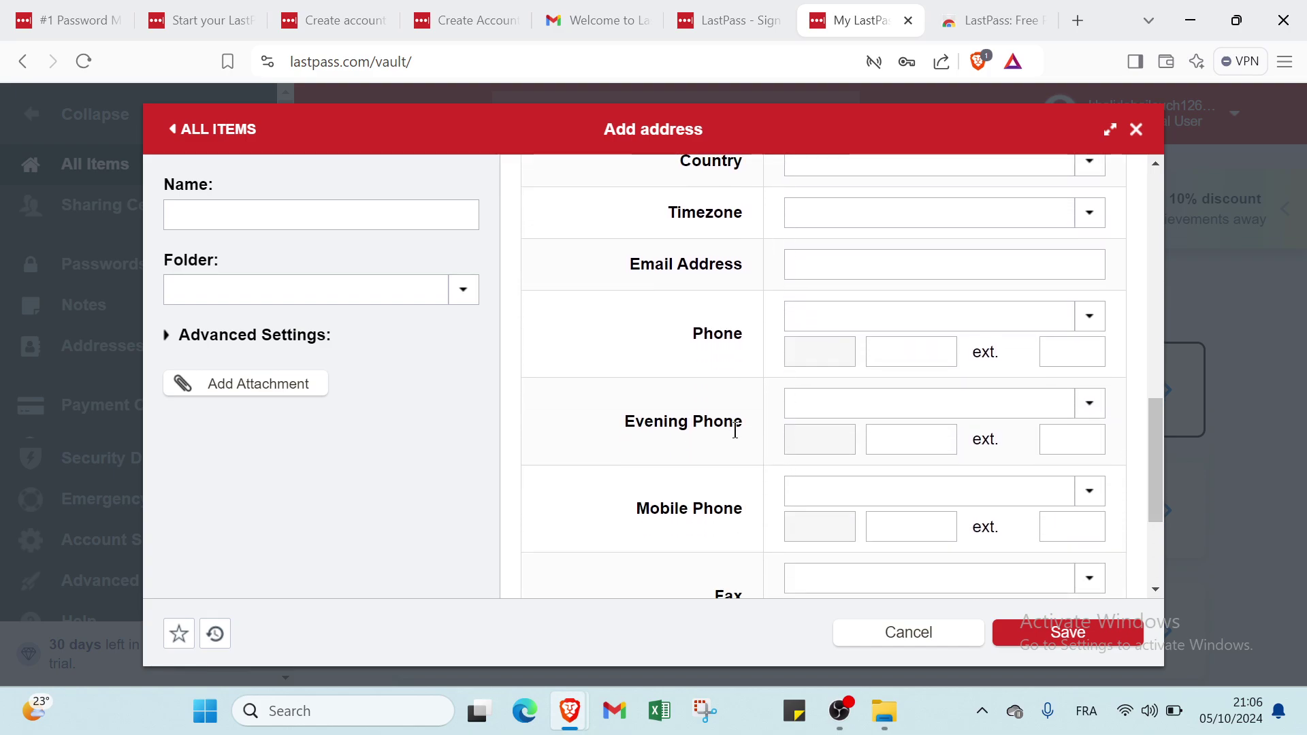
scroll(742, 496, "down", 2)
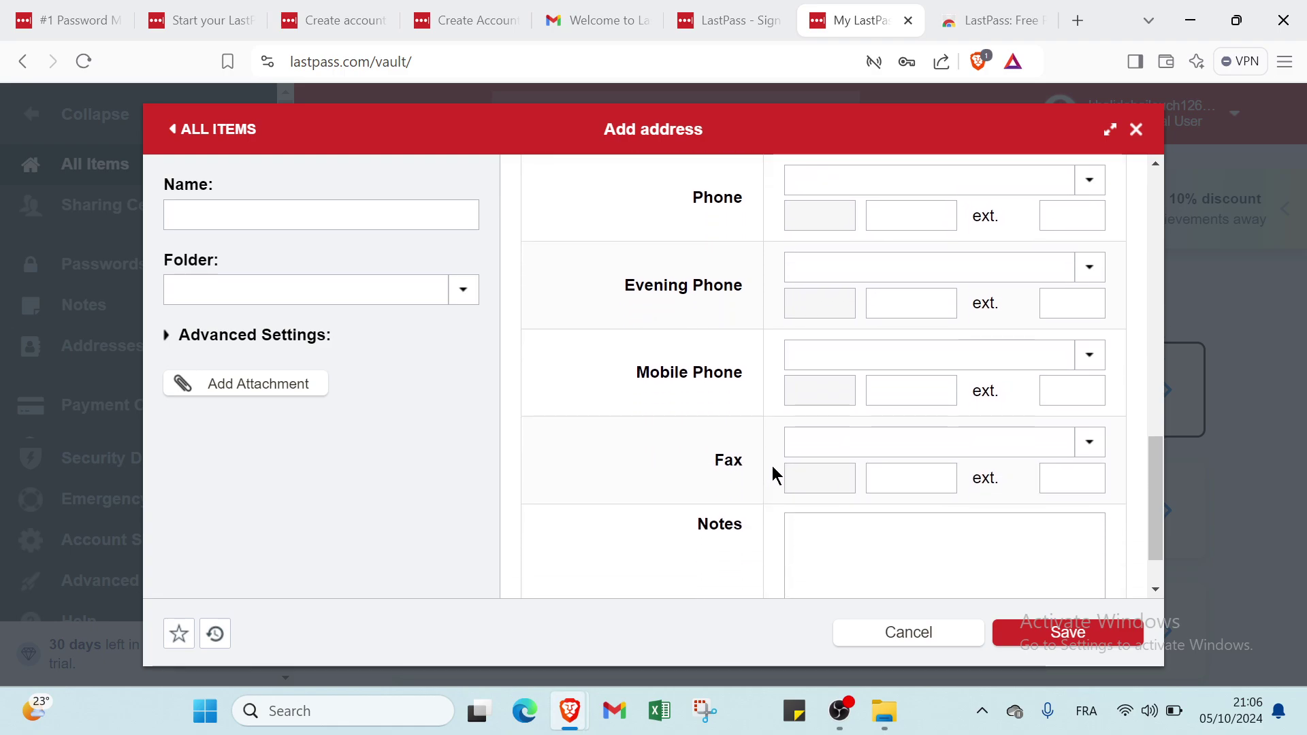
scroll(732, 488, "down", 1)
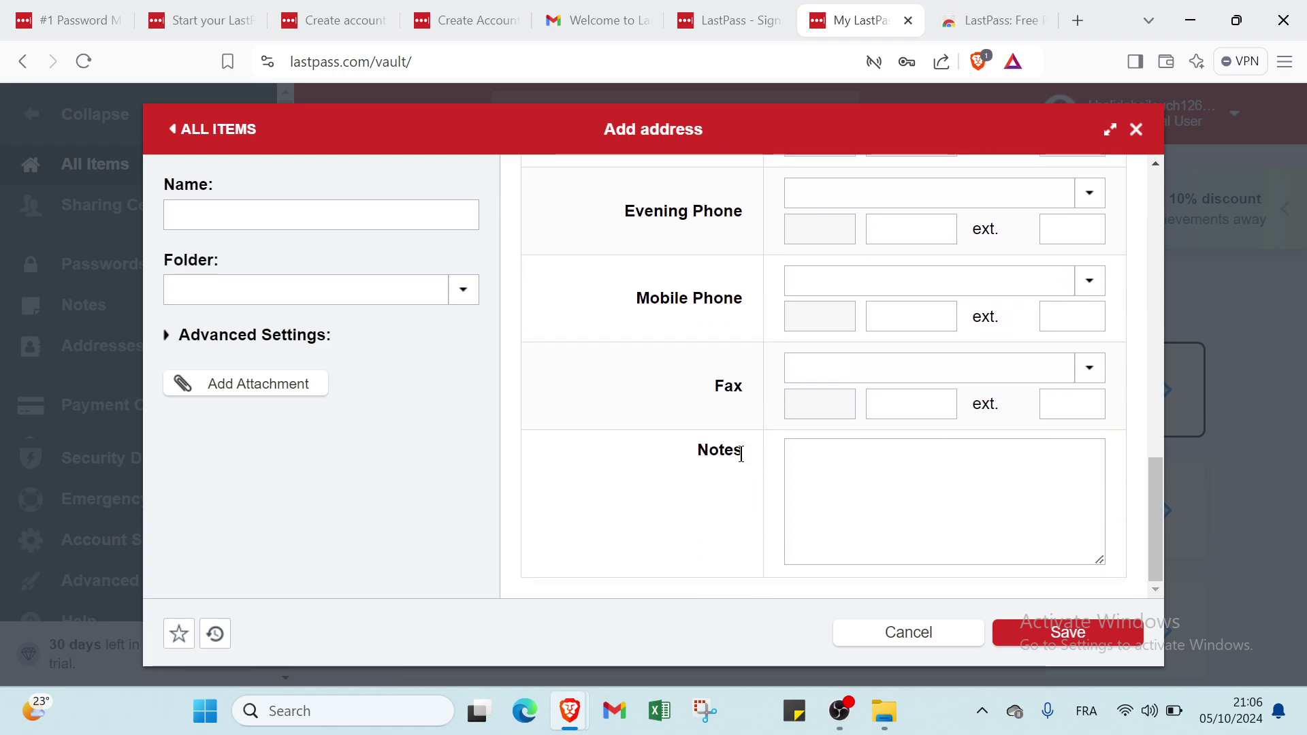
scroll(816, 426, "up", 10)
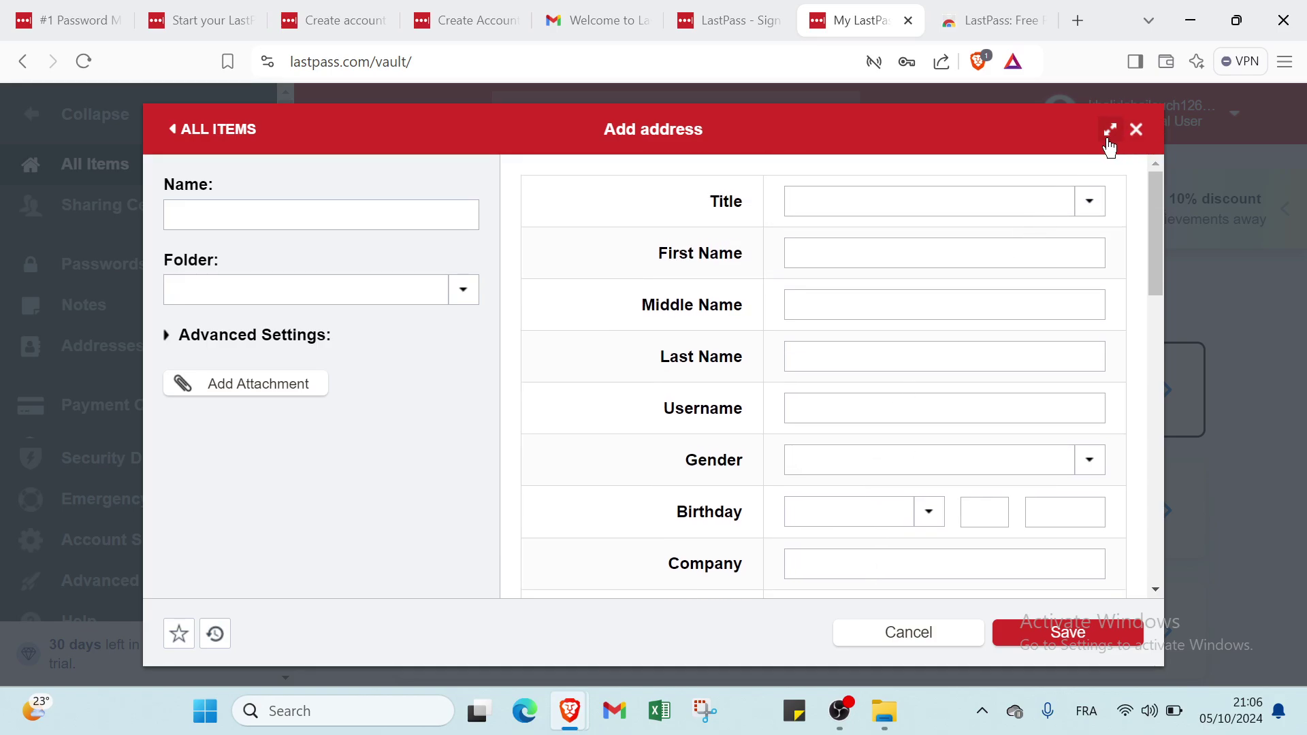
left_click(177, 128)
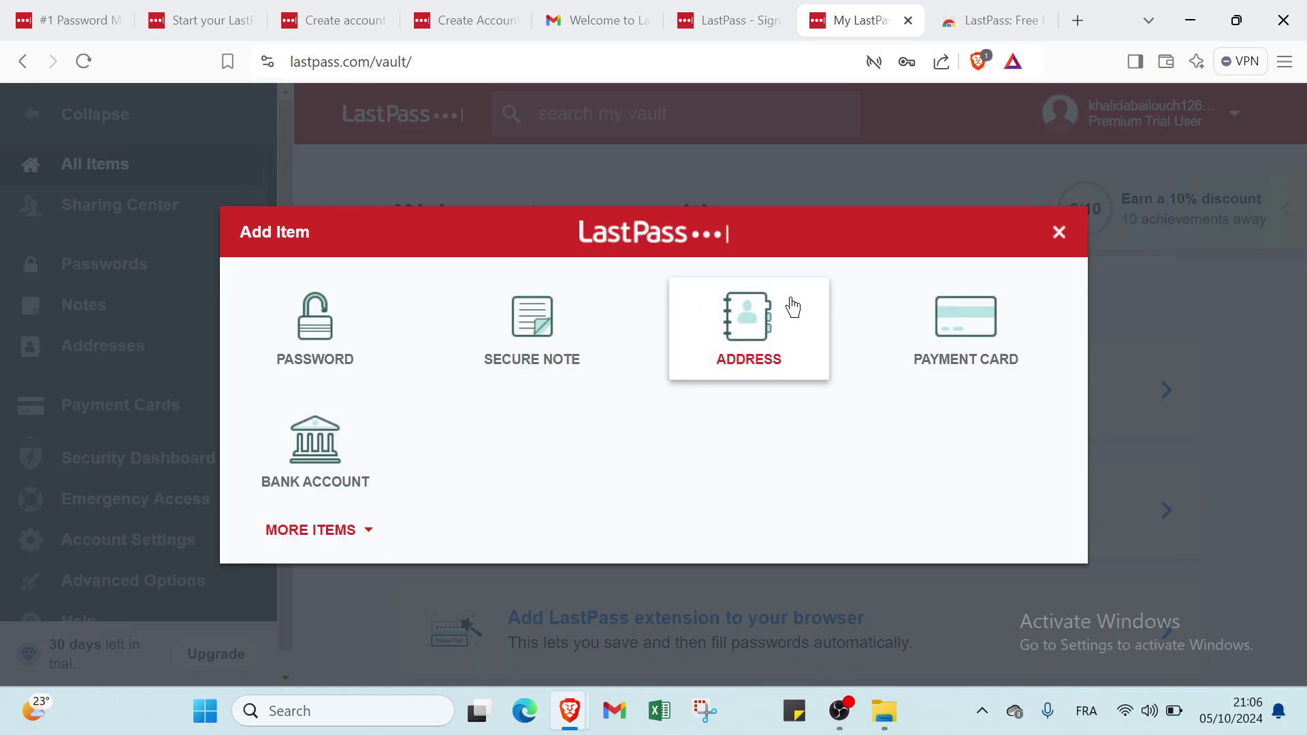
left_click(970, 353)
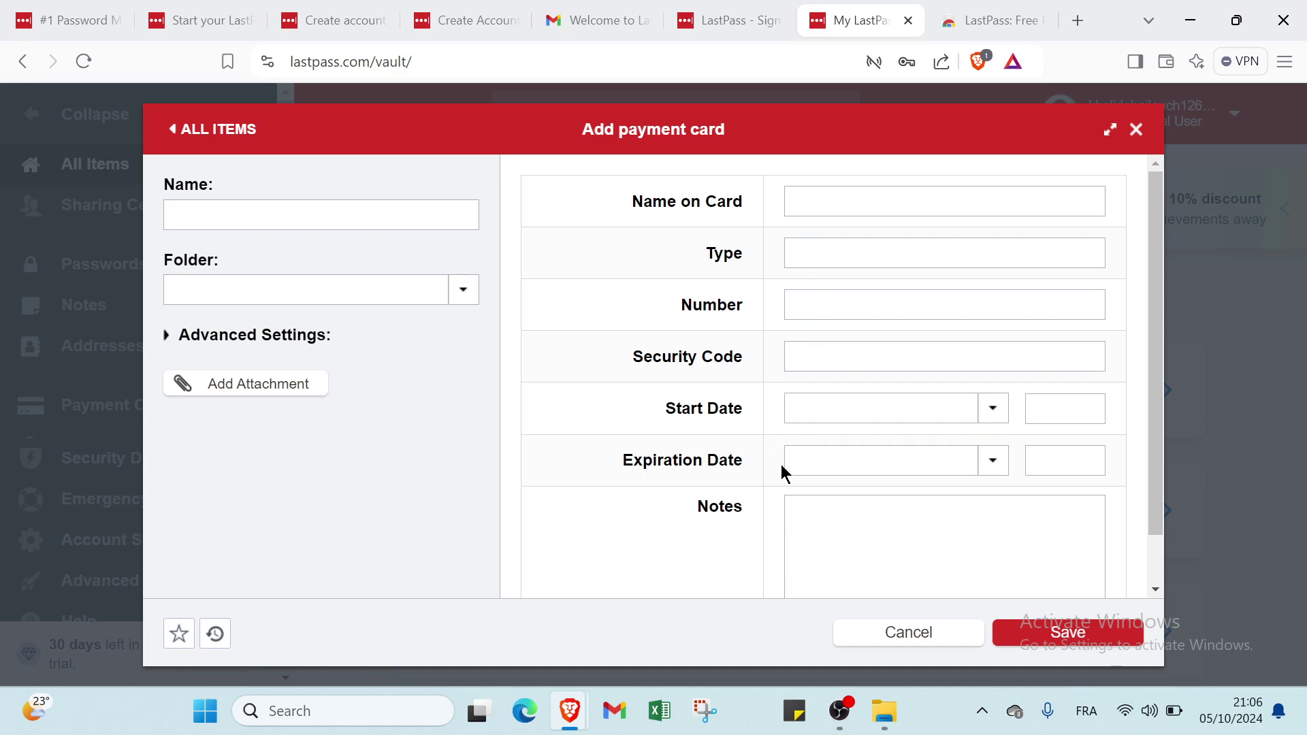
left_click(789, 521)
key("Tab")
scroll(928, 391, "down", 1)
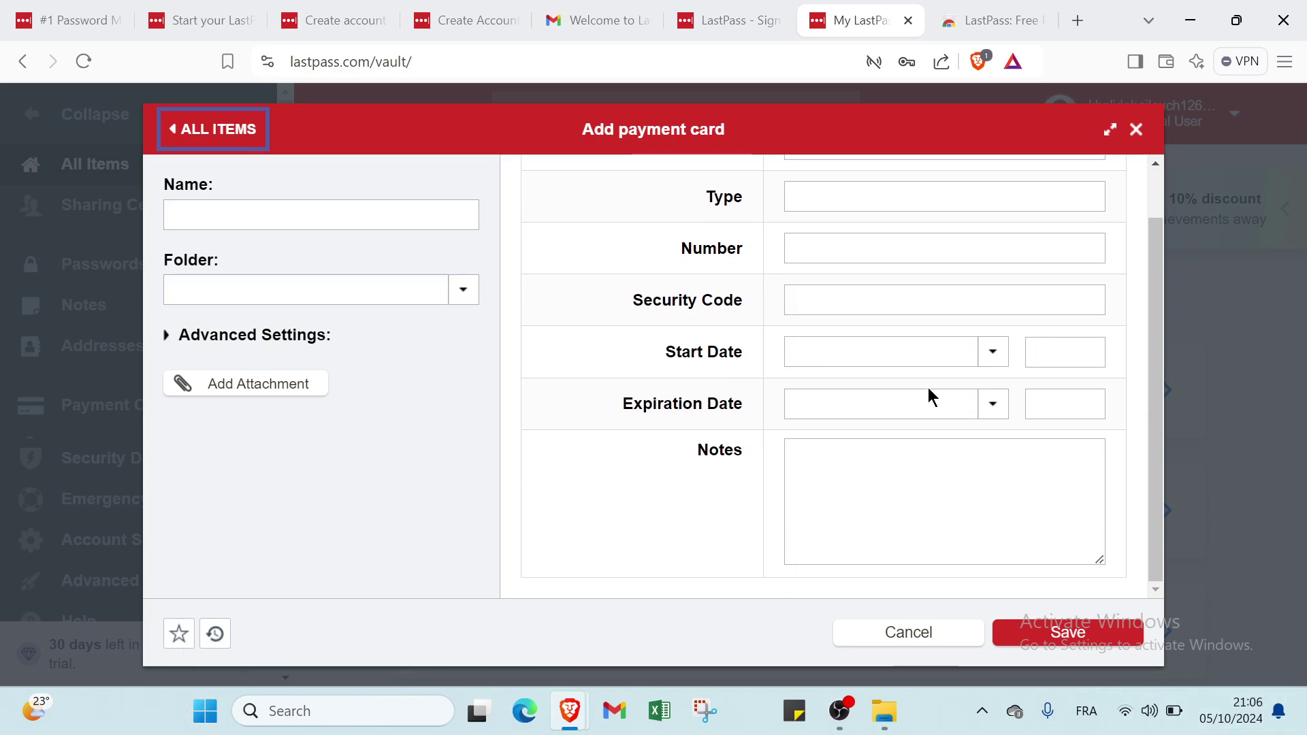
left_click(213, 144)
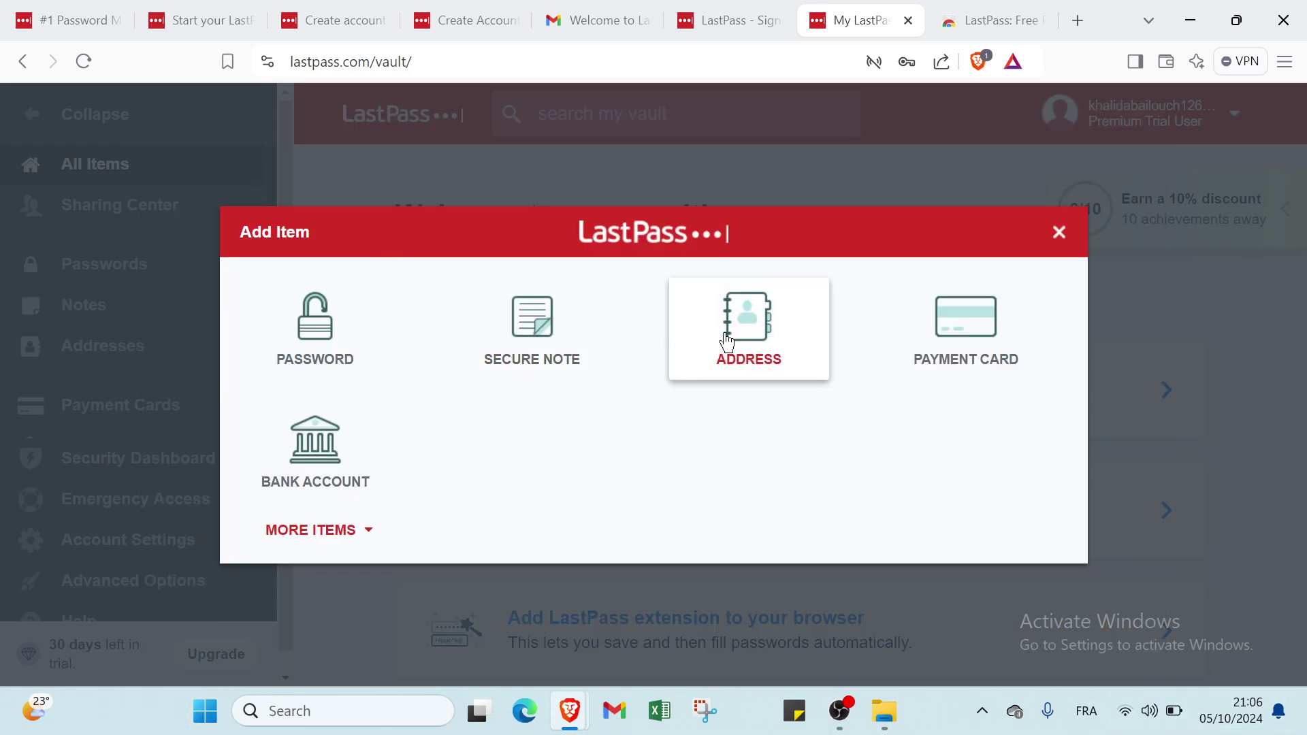
left_click(992, 349)
scroll(759, 344, "down", 2)
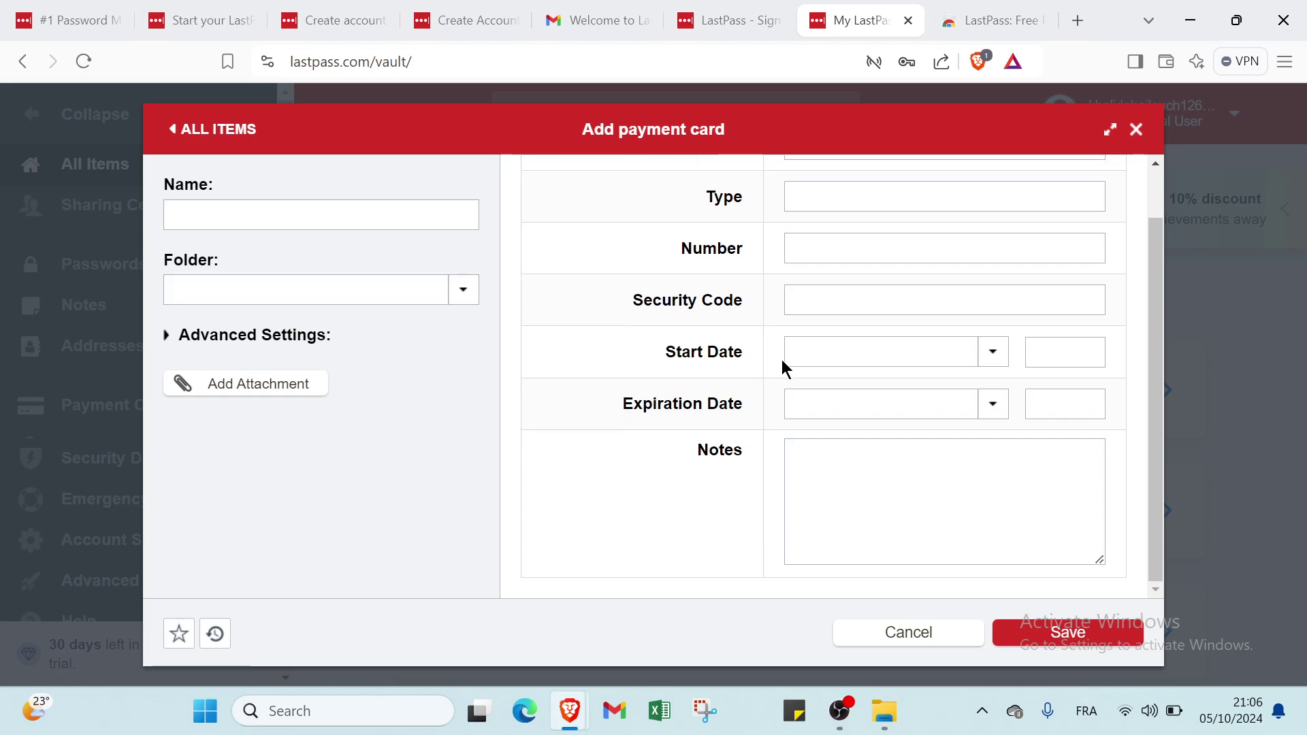
scroll(781, 368, "up", 2)
- Look over the Bank Account form's Account Type, Routing Number, Account Number and SWIFT Code fields, then cancel unsaved
left_click(201, 127)
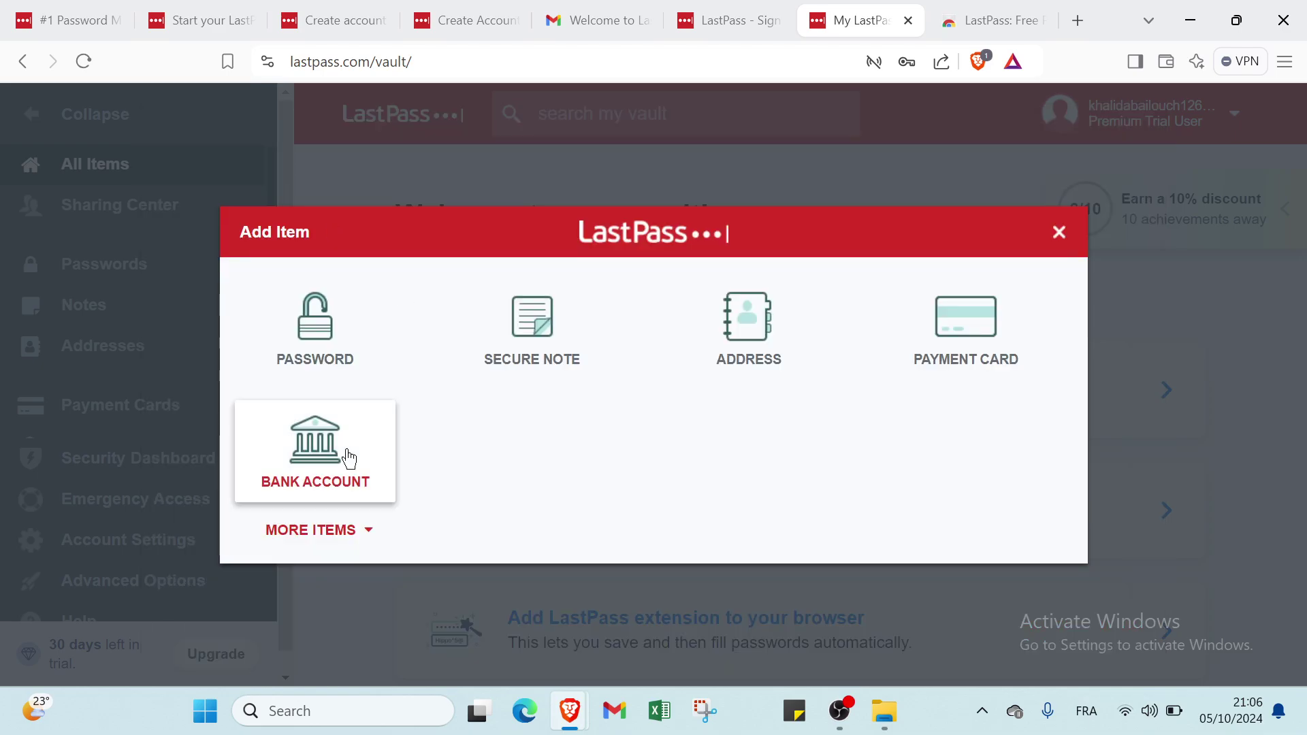
left_click(346, 458)
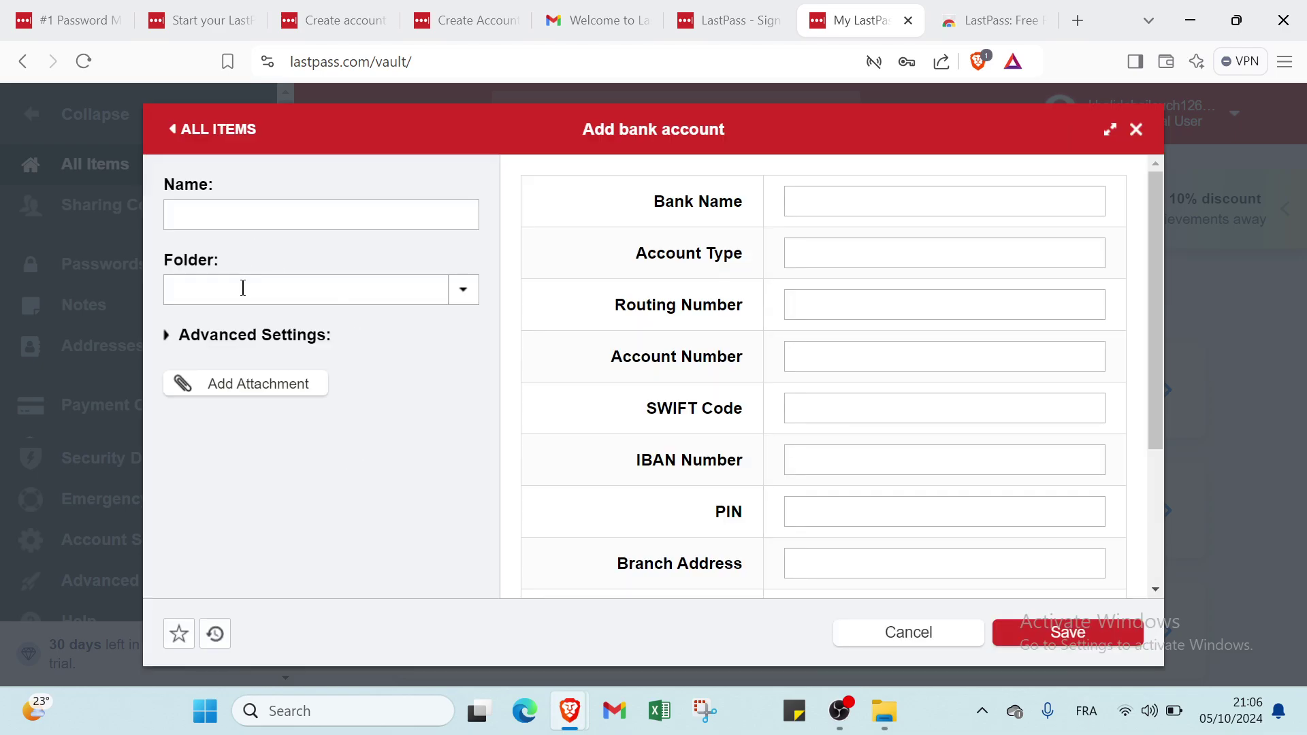
left_click(829, 202)
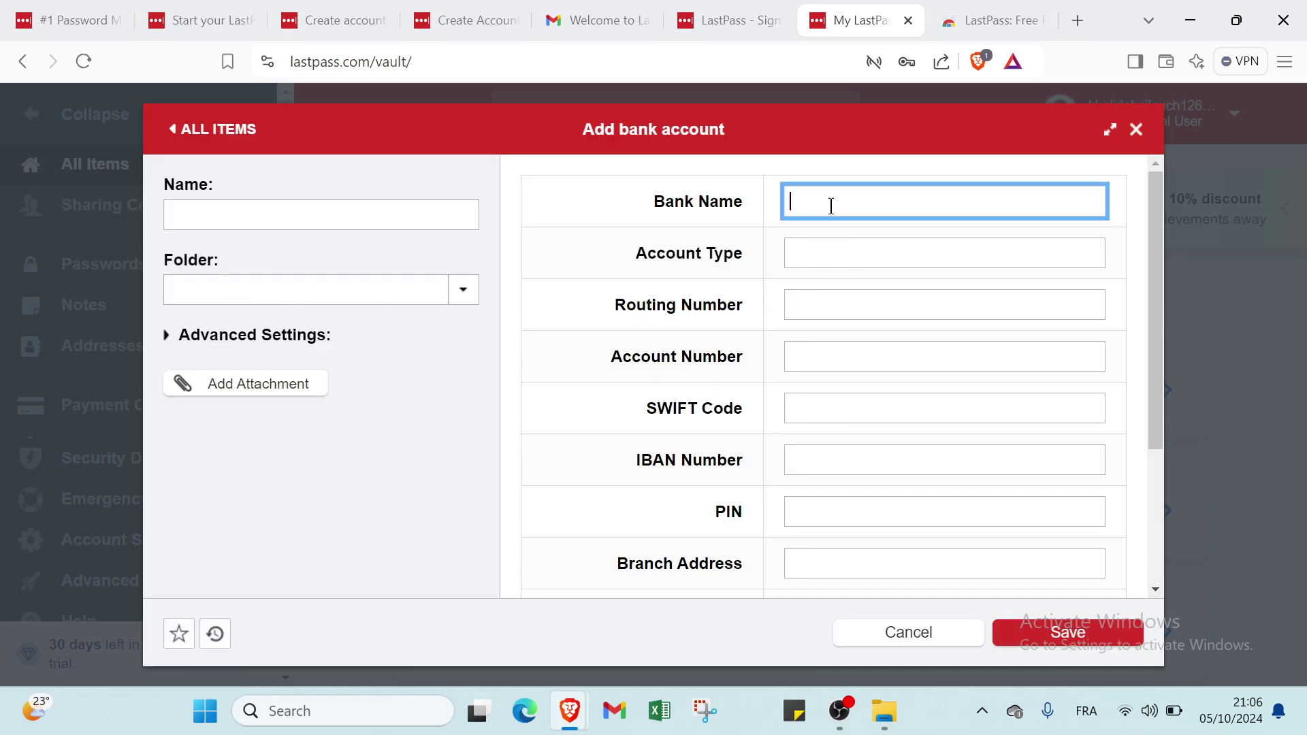
left_click(836, 263)
left_click(840, 307)
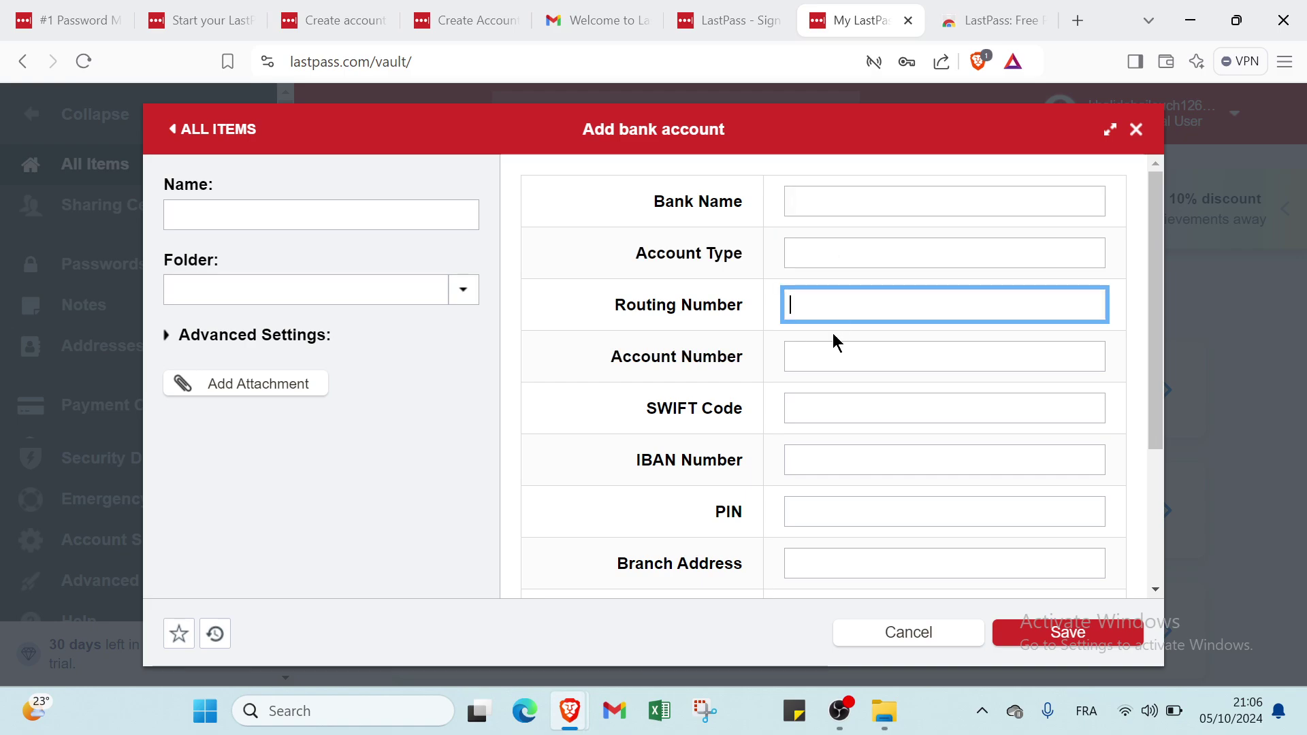
left_click(817, 357)
left_click(808, 414)
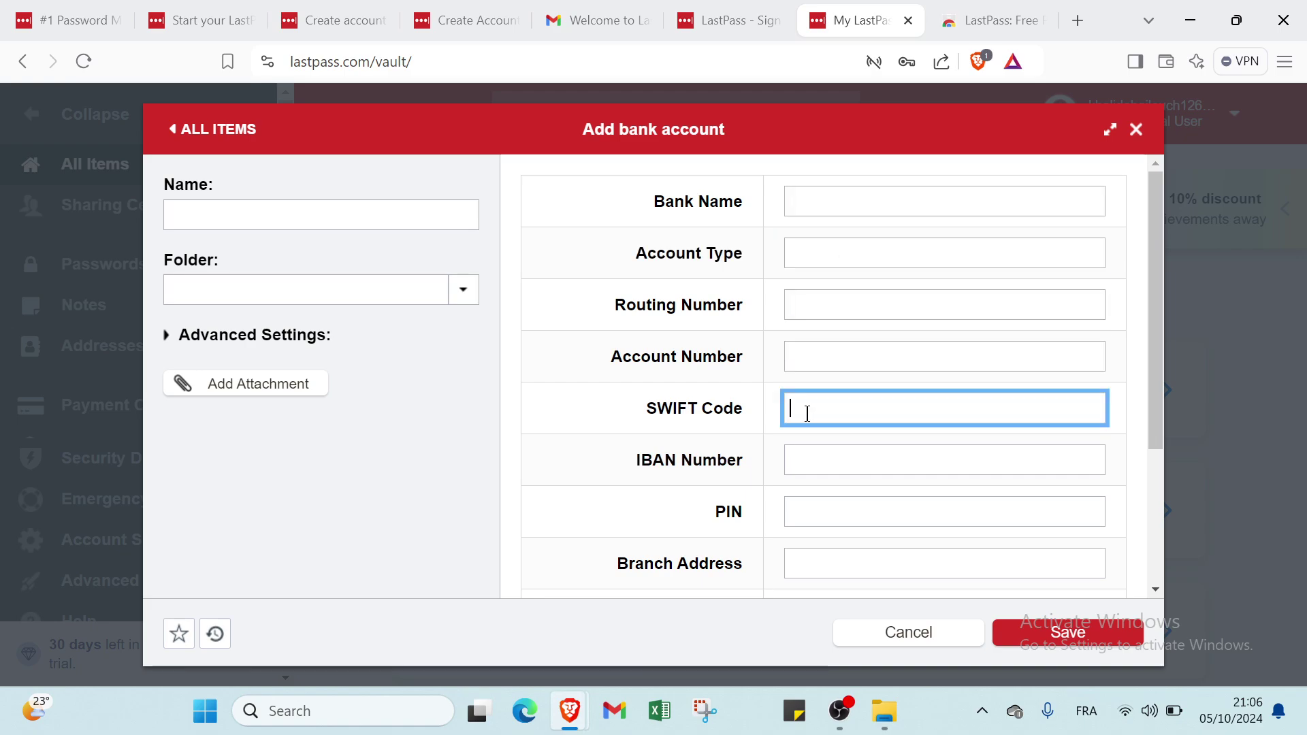
scroll(810, 422, "down", 1)
scroll(810, 378, "down", 2)
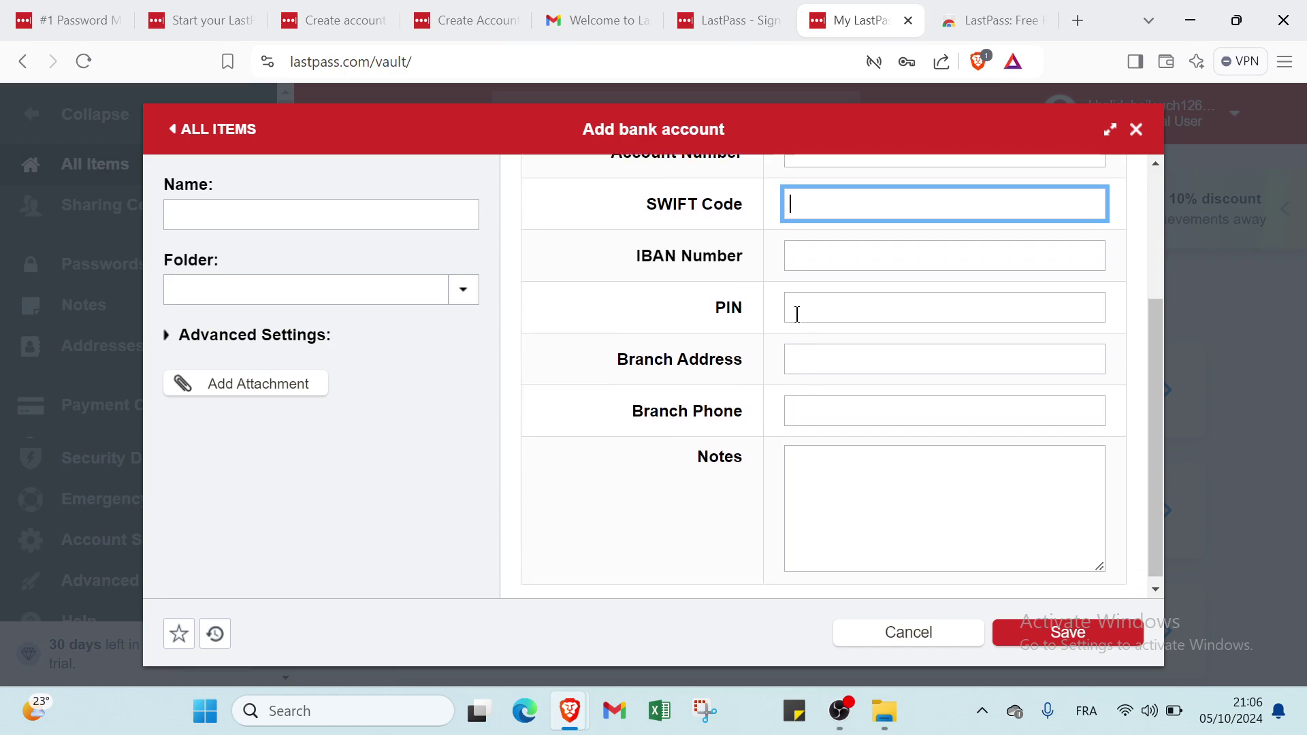
scroll(789, 410, "down", 1)
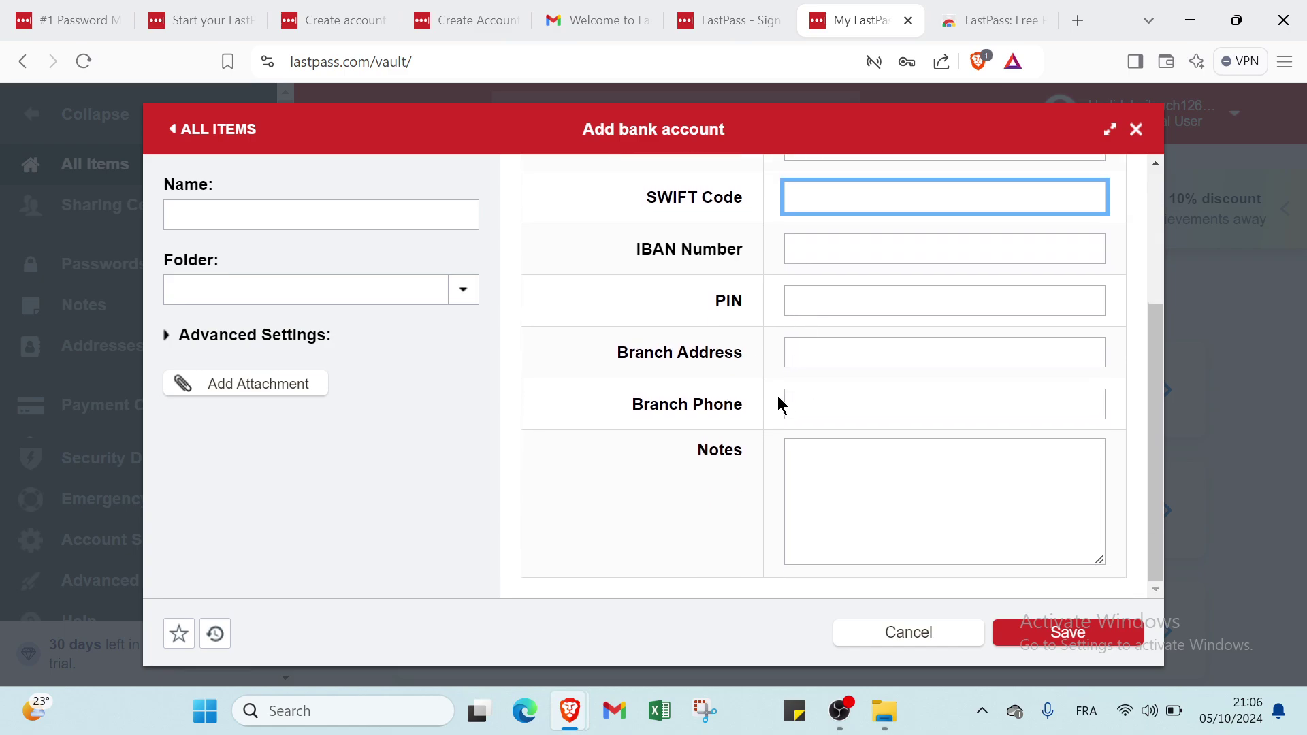
scroll(837, 486, "up", 3)
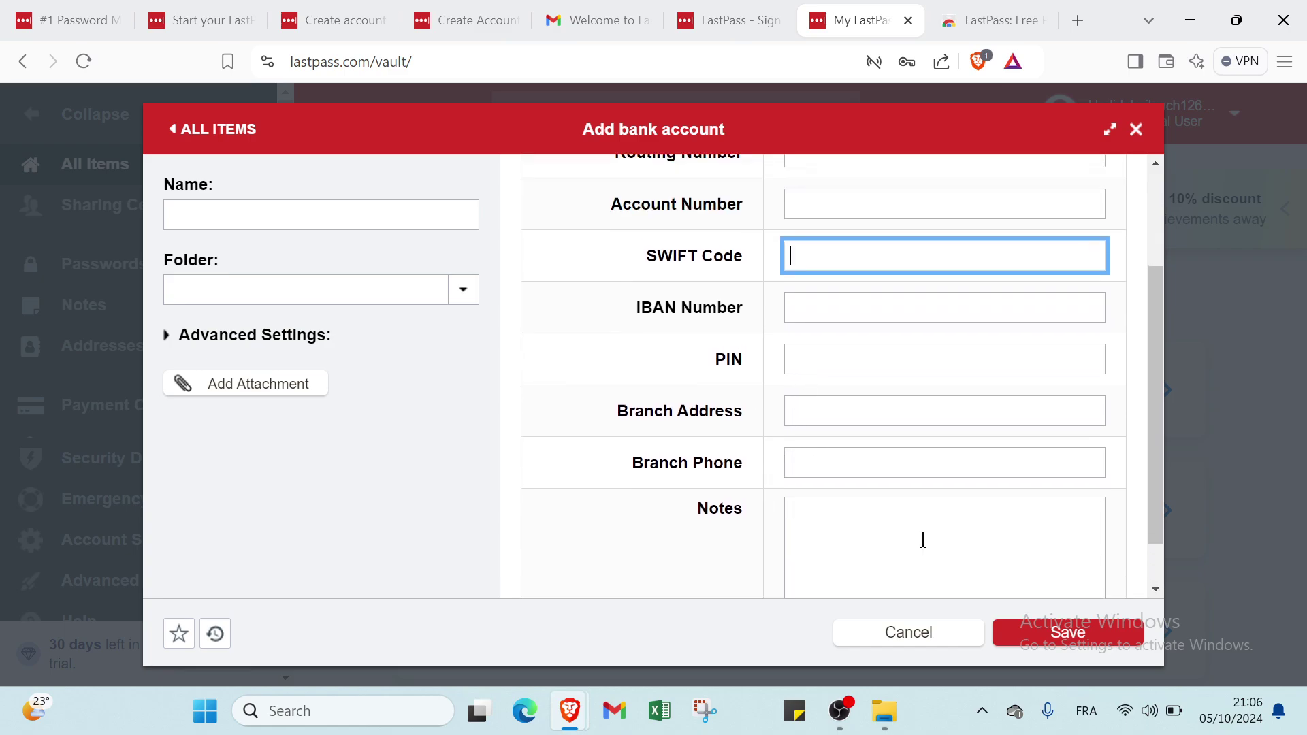
left_click(939, 647)
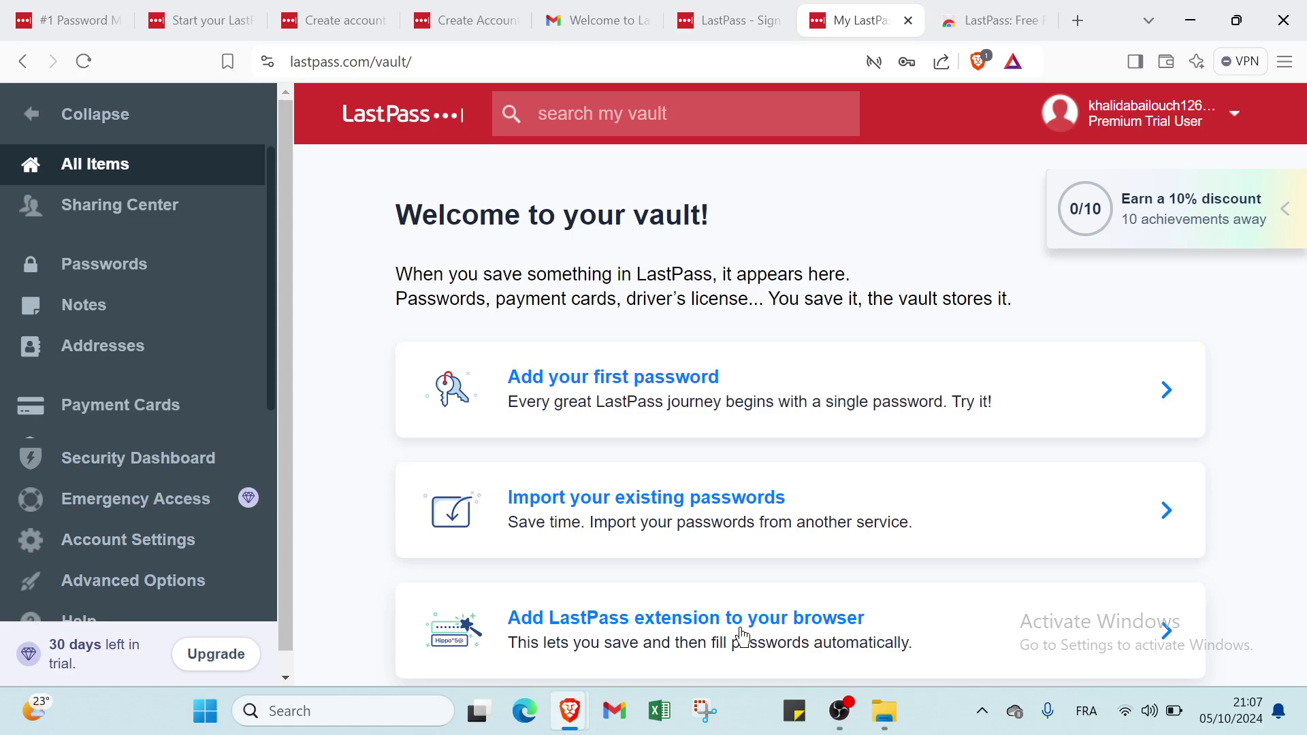
left_click(981, 21)
scroll(806, 345, "down", 1)
scroll(1089, 258, "up", 1)
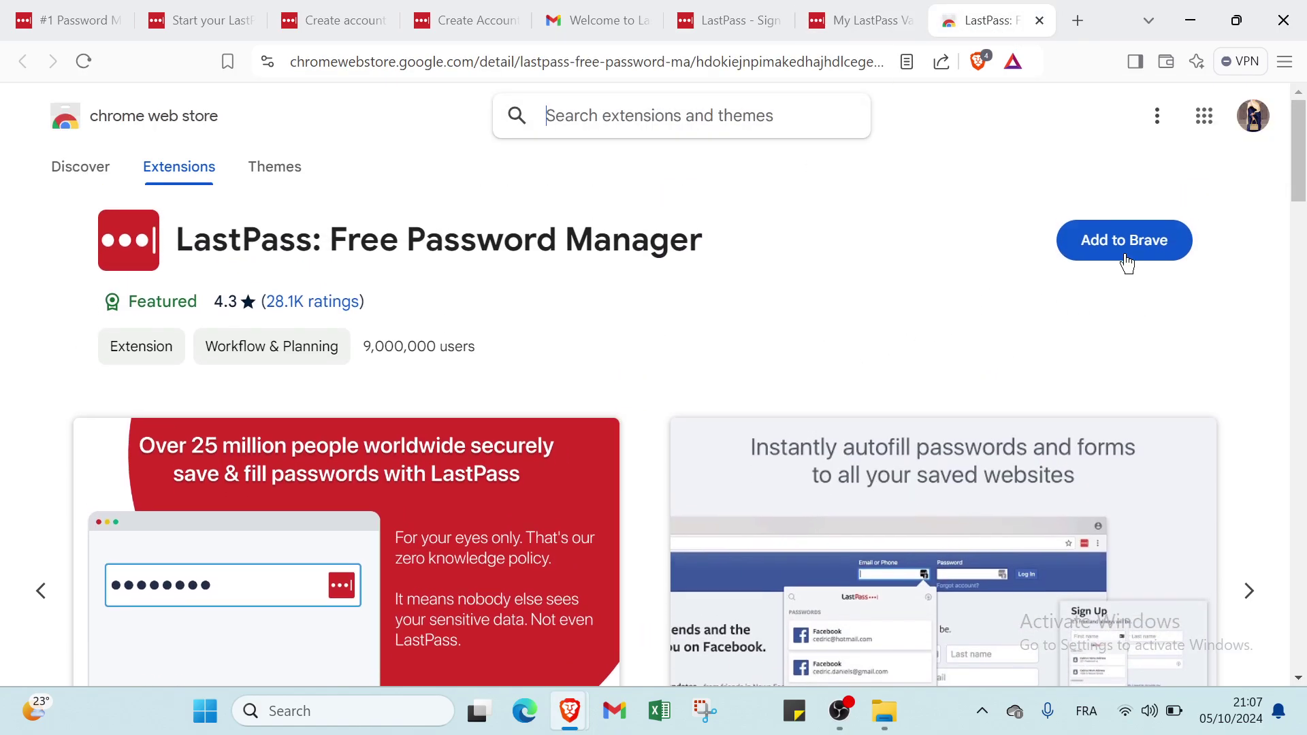
scroll(1056, 304, "down", 3)
scroll(726, 423, "down", 12)
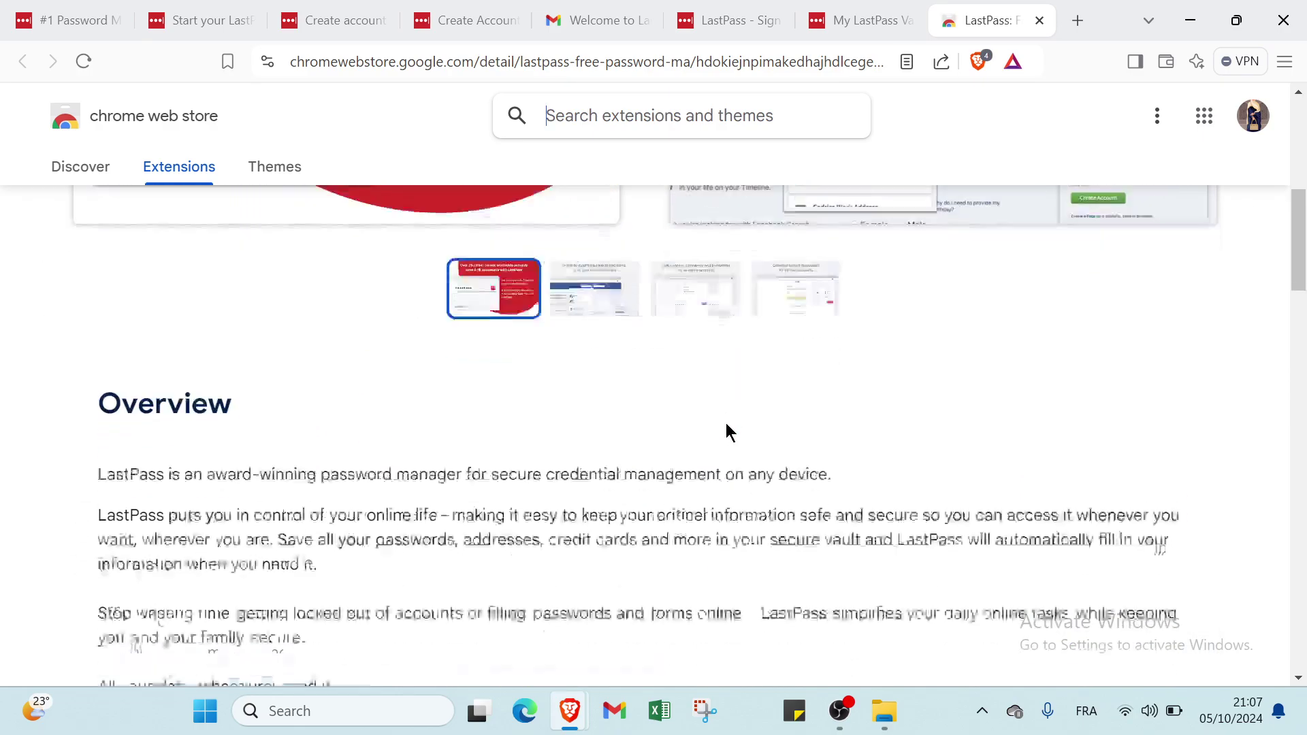
scroll(677, 382, "up", 15)
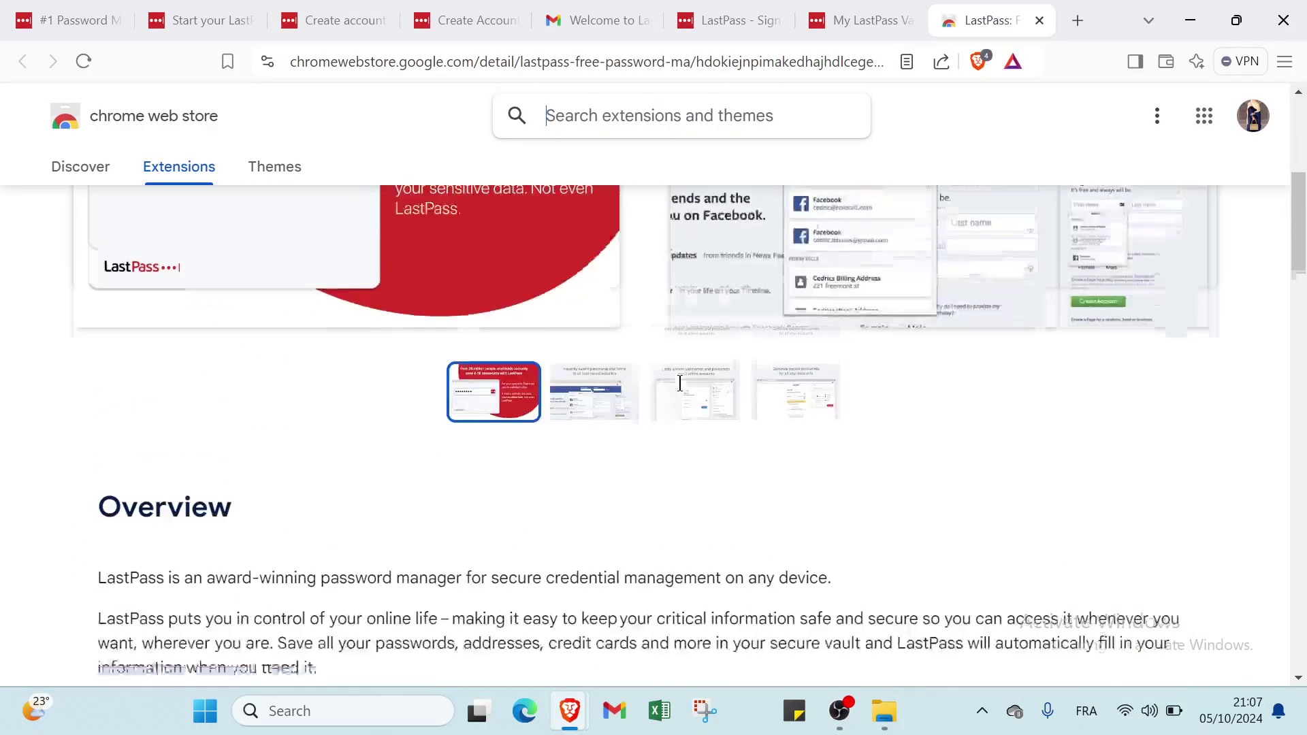
left_click(855, 20)
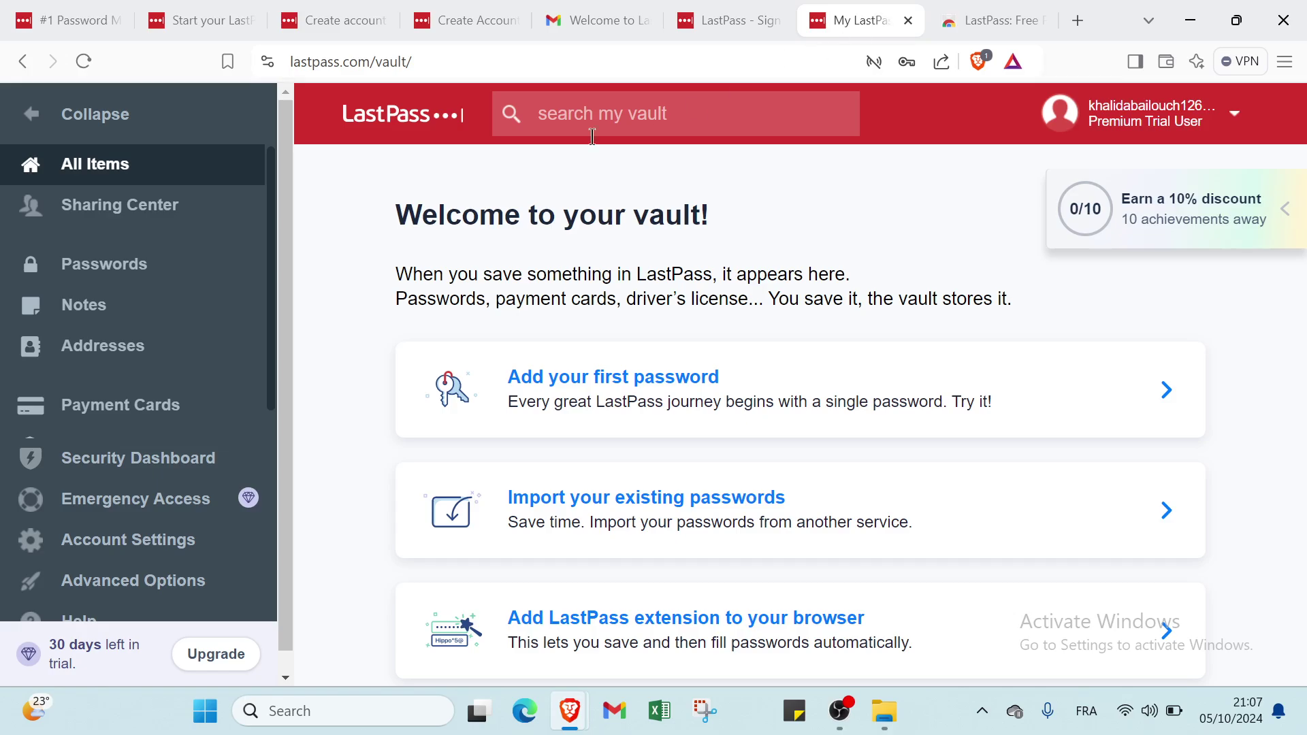
left_click(166, 271)
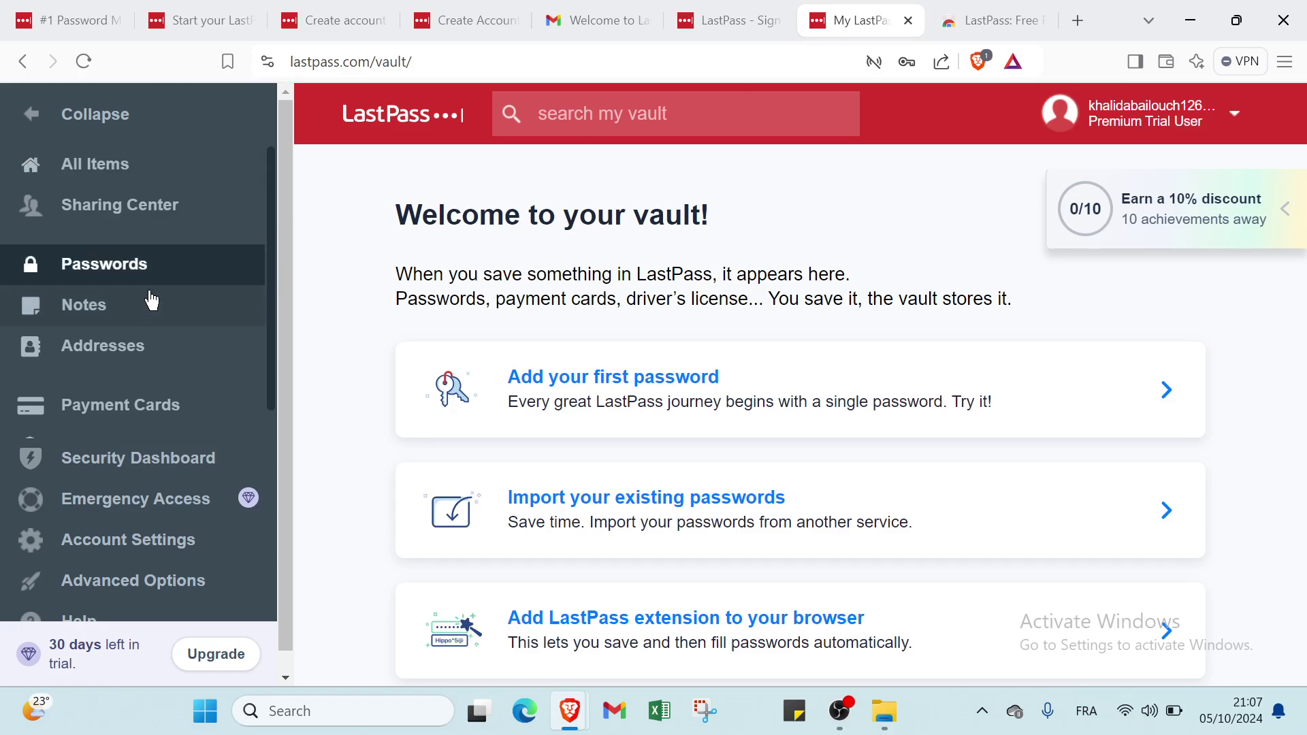
left_click(167, 304)
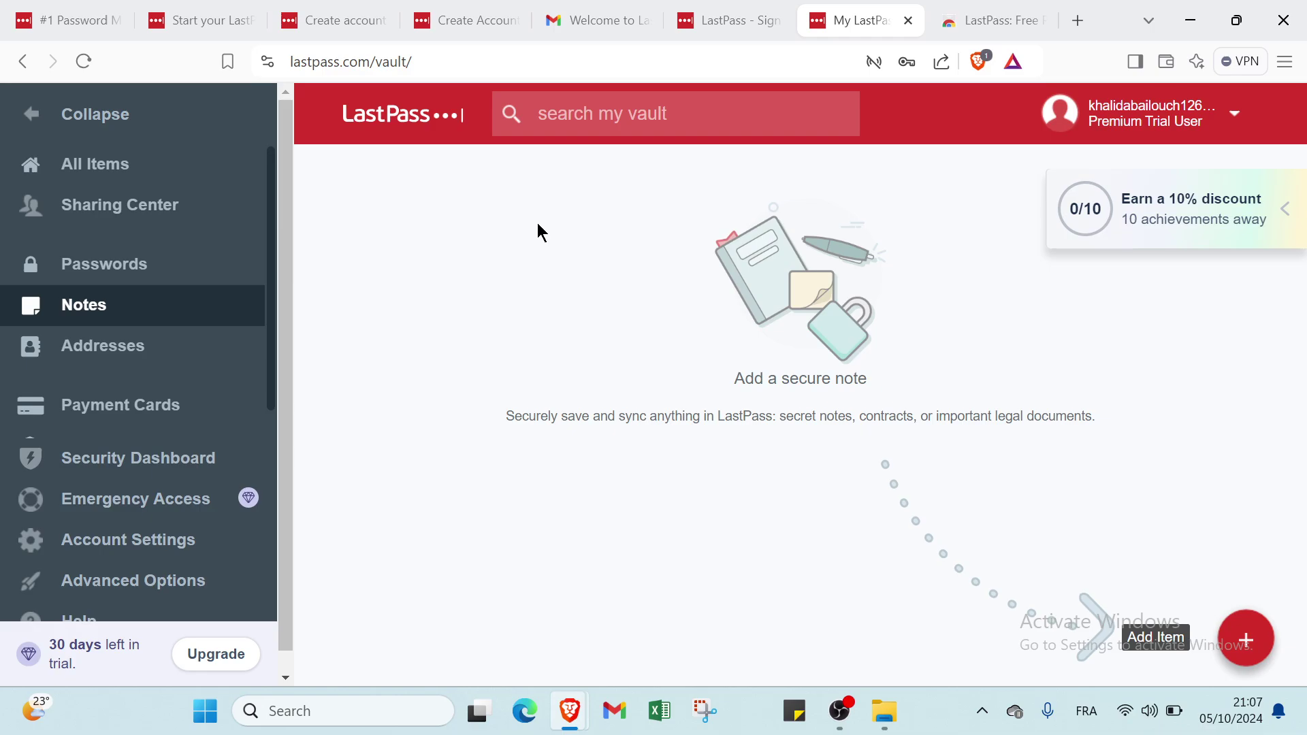
left_click(1246, 640)
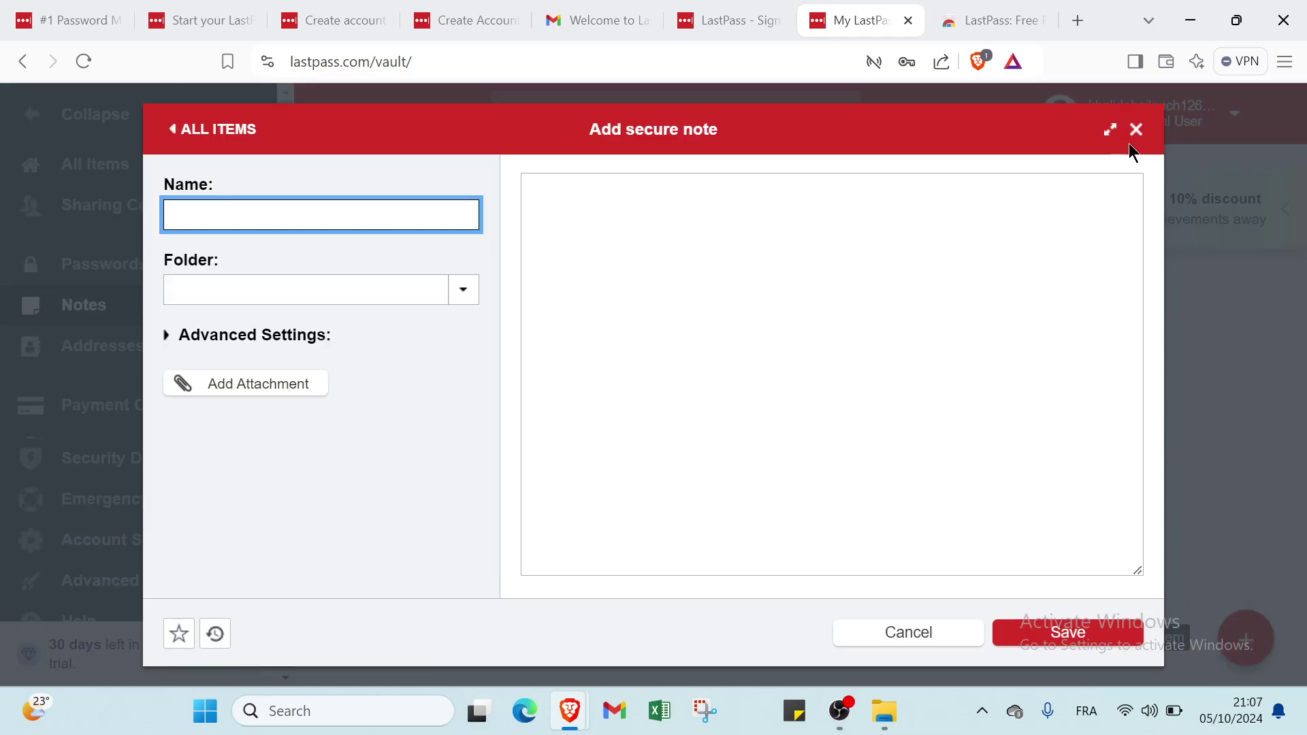
left_click(1136, 130)
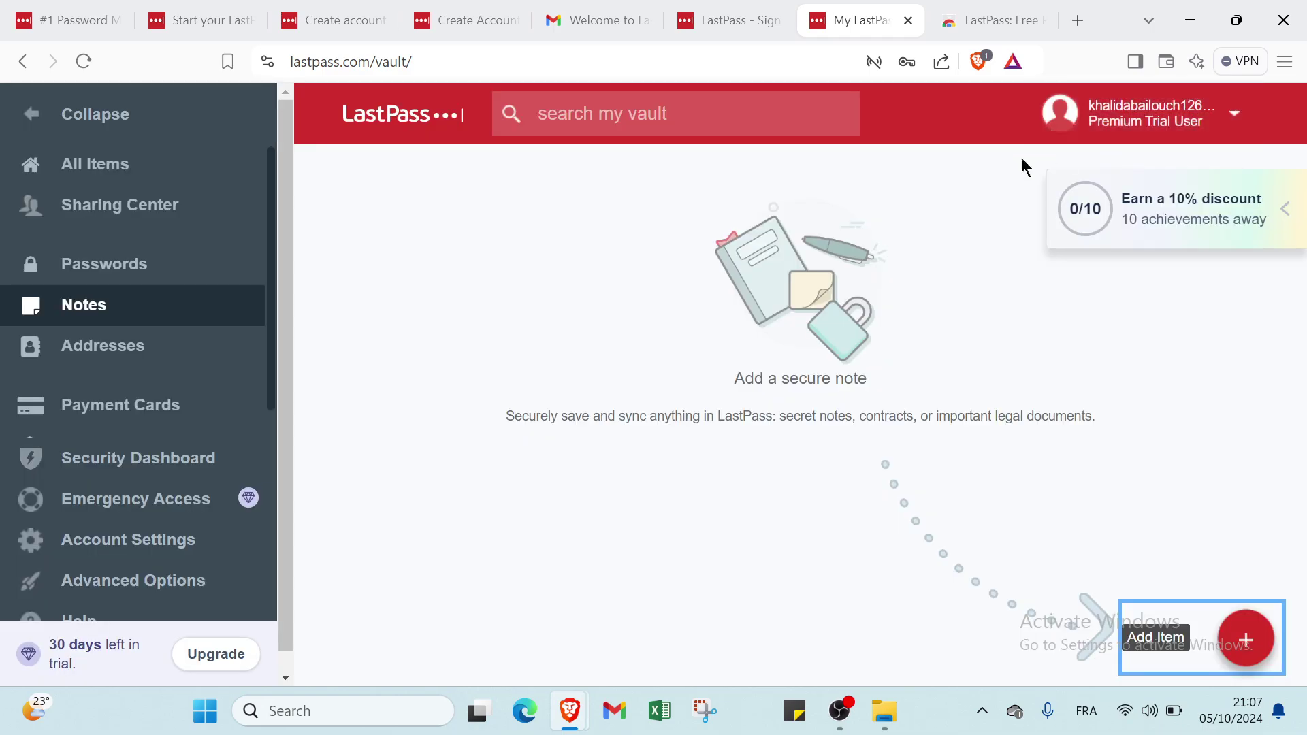
left_click(230, 341)
left_click(197, 422)
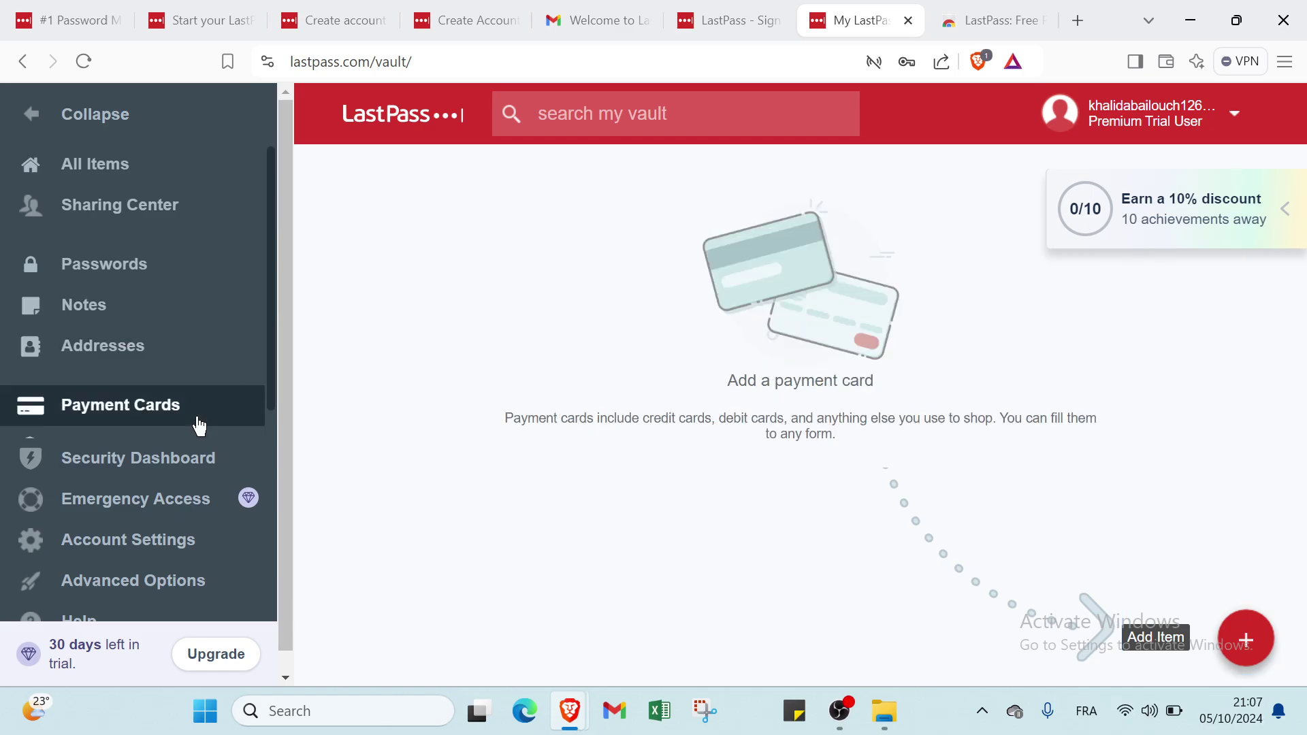
left_click_drag(180, 457, 145, 407)
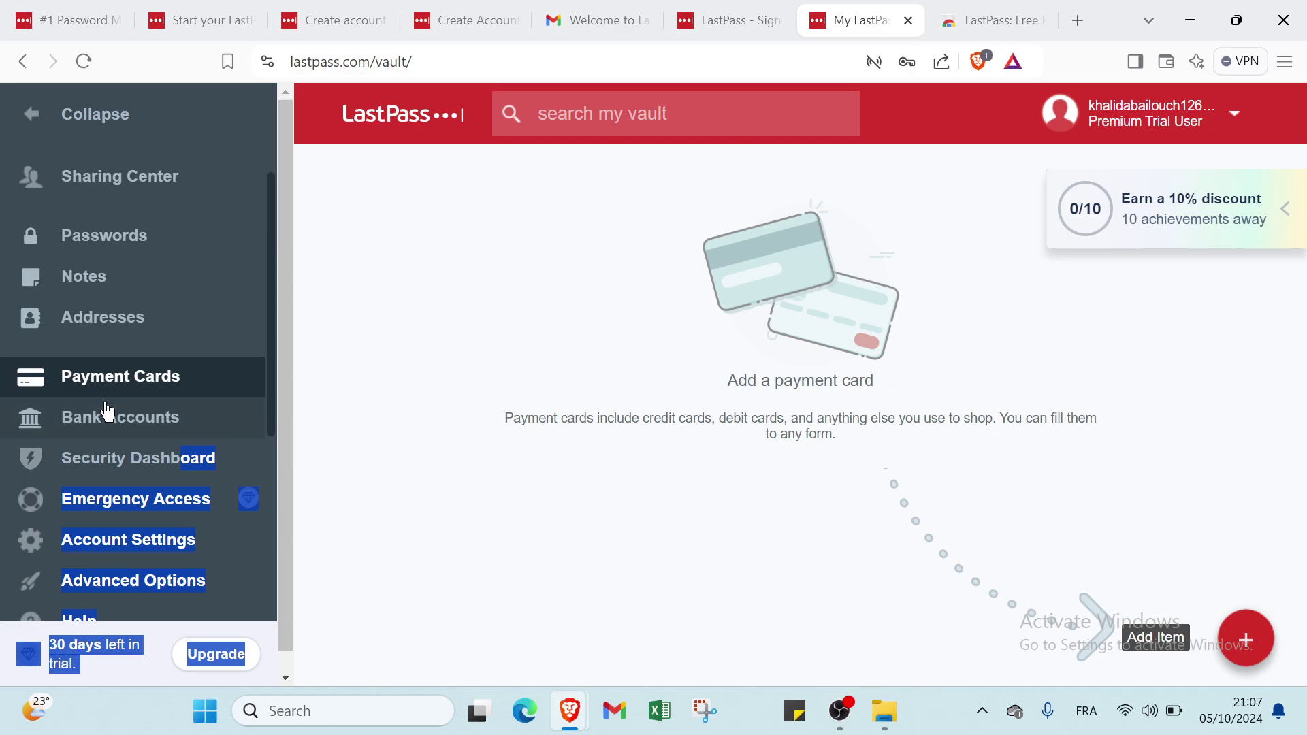
left_click(109, 412)
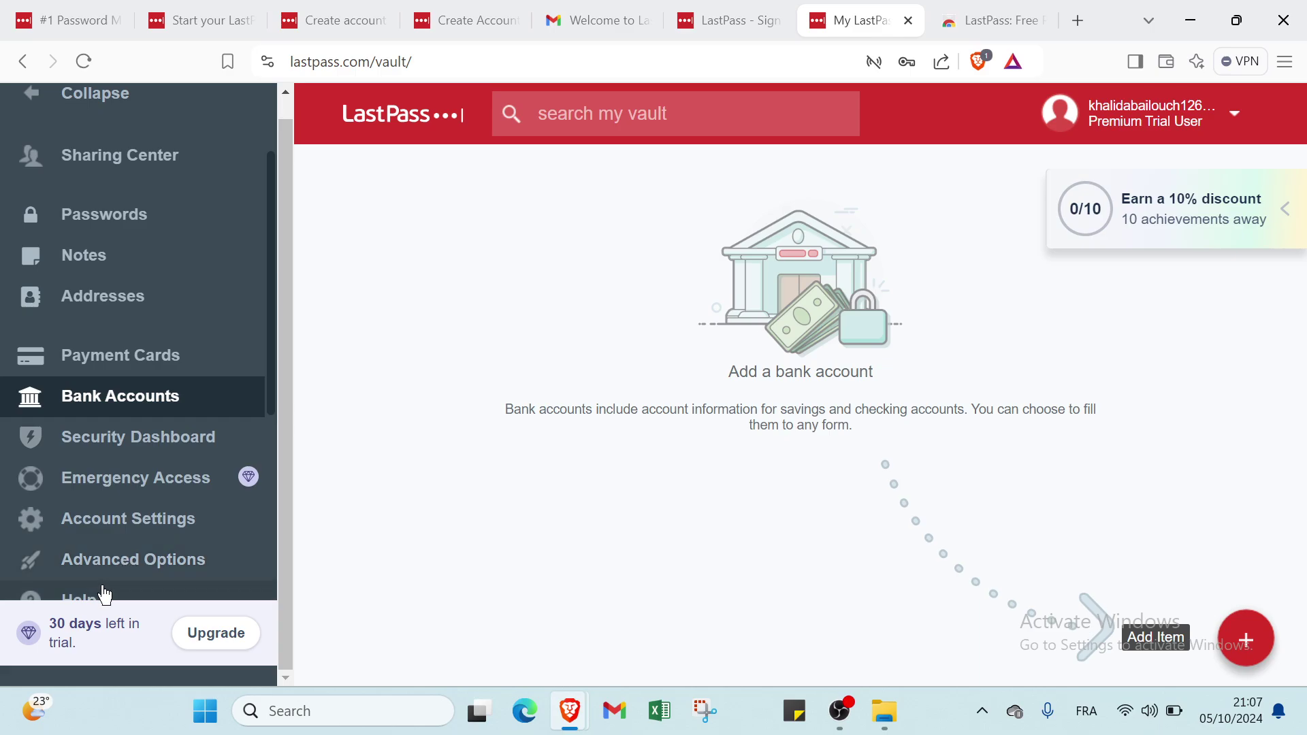
scroll(100, 384, "up", 1)
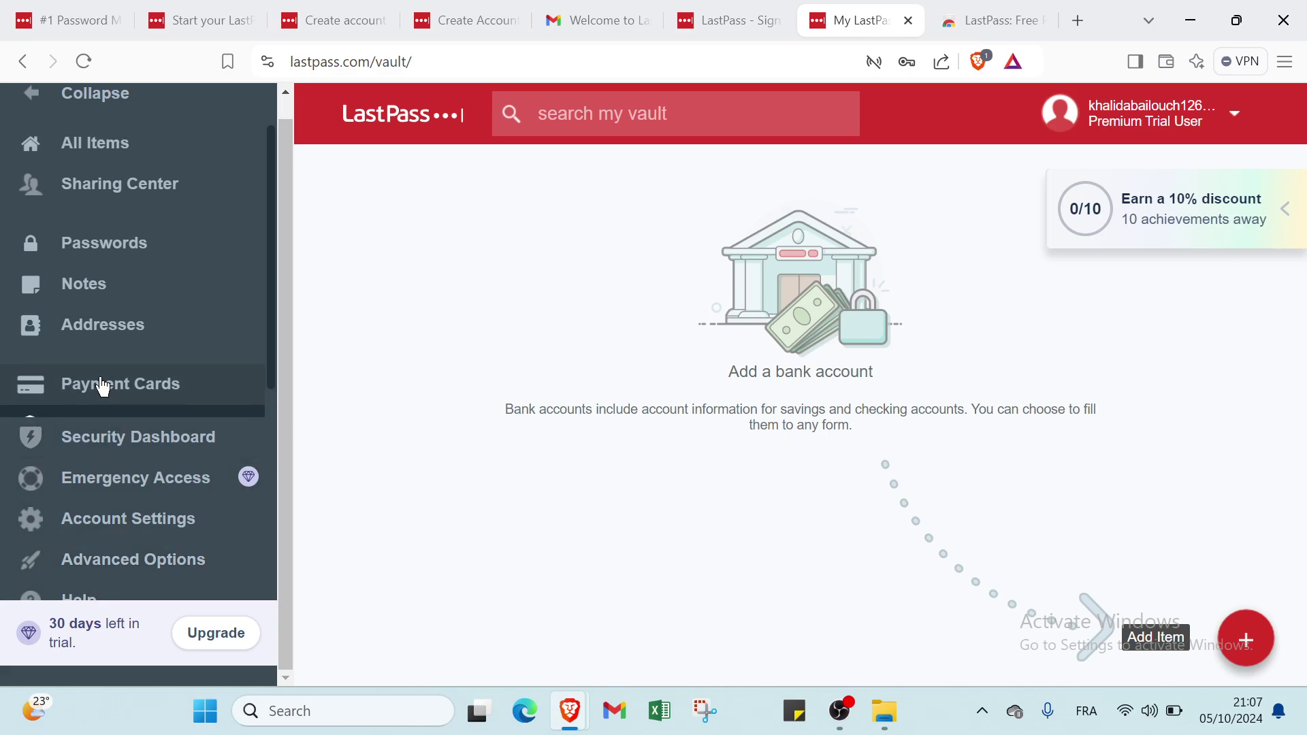
left_click(102, 146)
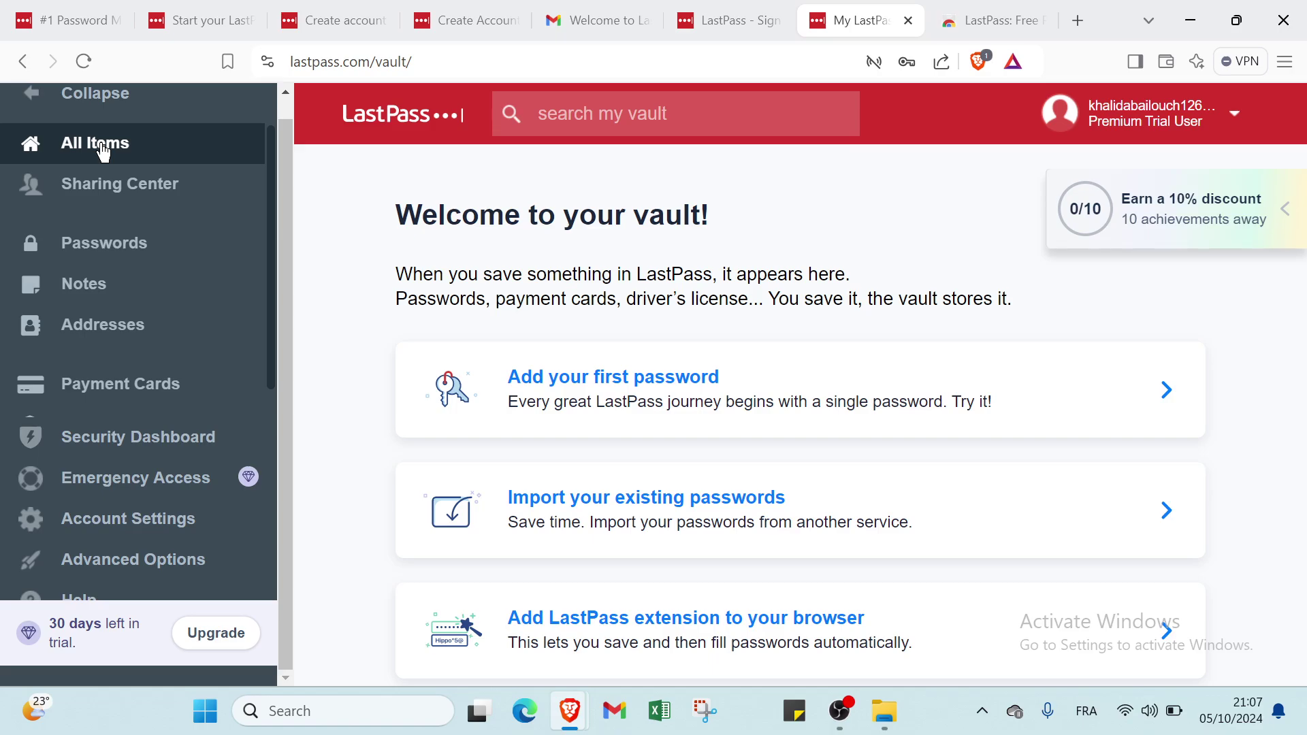
- Return to the lastpass.com homepage tab, close the Business/Personal pop-up, and scroll the page down and up
left_click(88, 19)
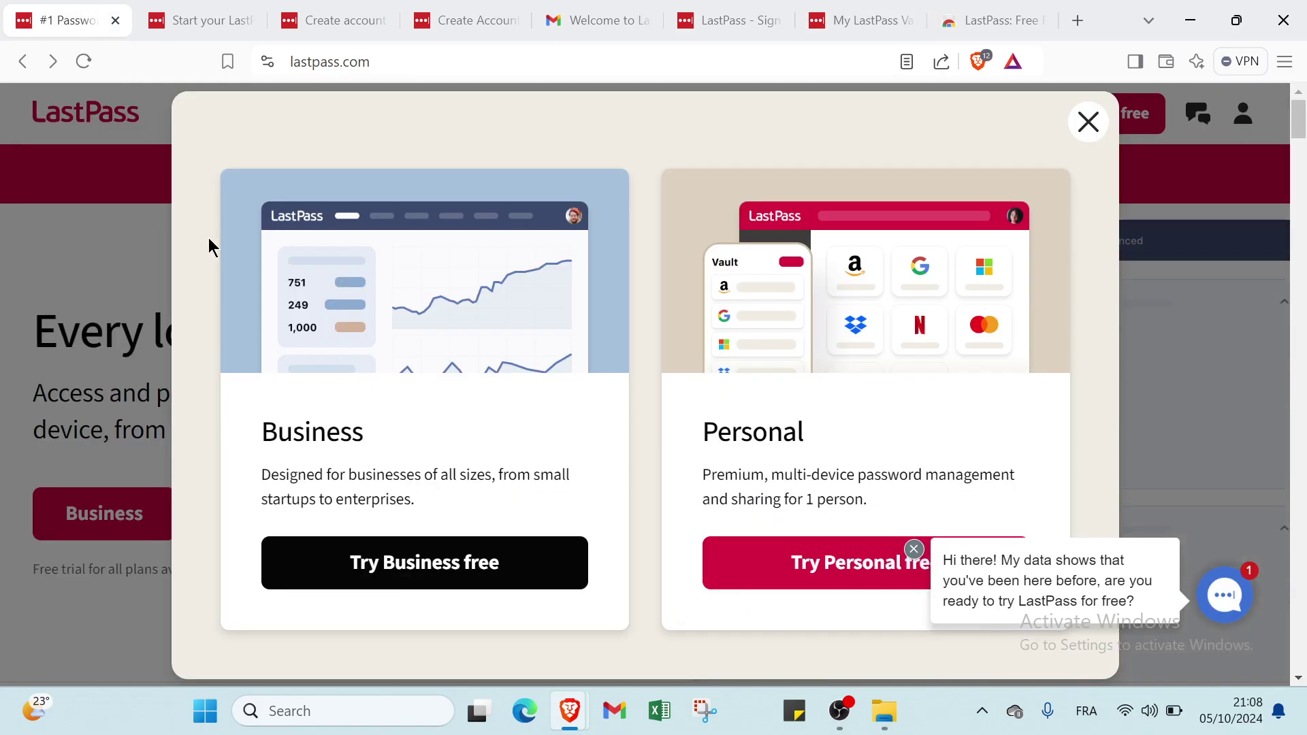
left_click(1087, 122)
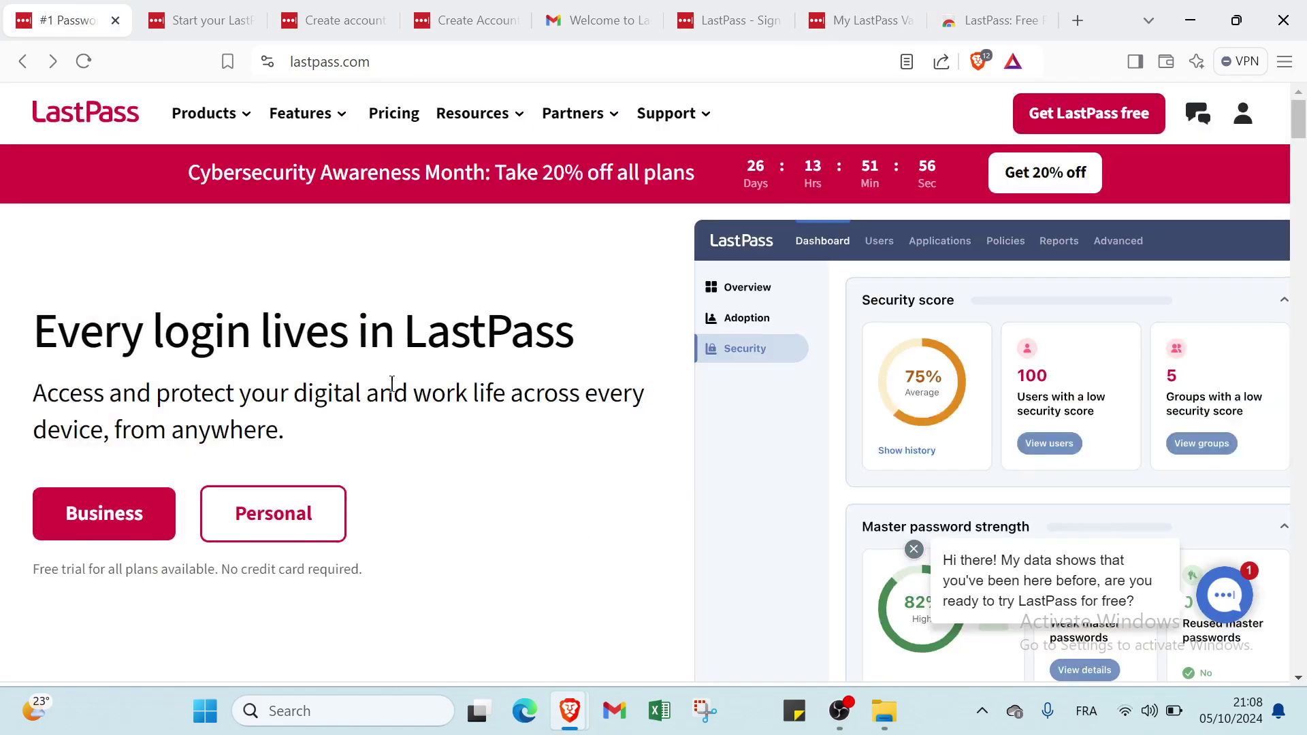
scroll(389, 401, "down", 3)
scroll(390, 401, "down", 3)
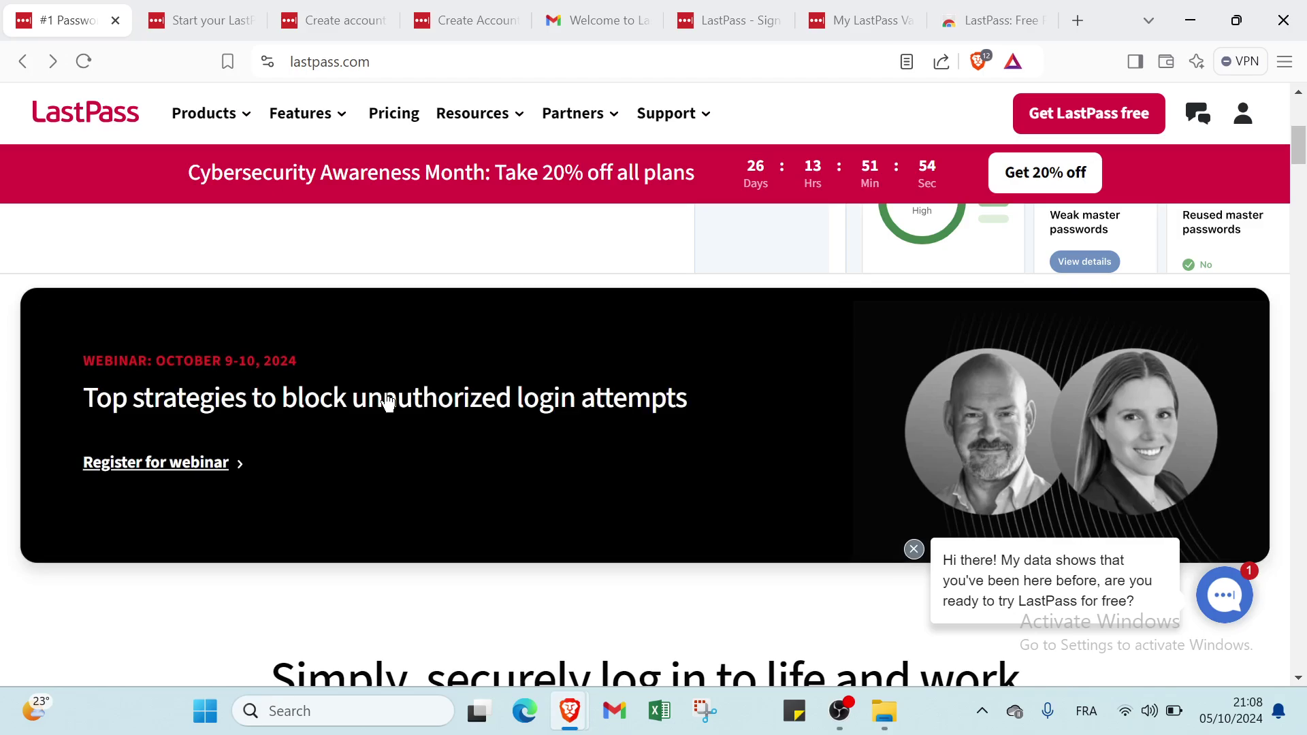
scroll(356, 432, "down", 1)
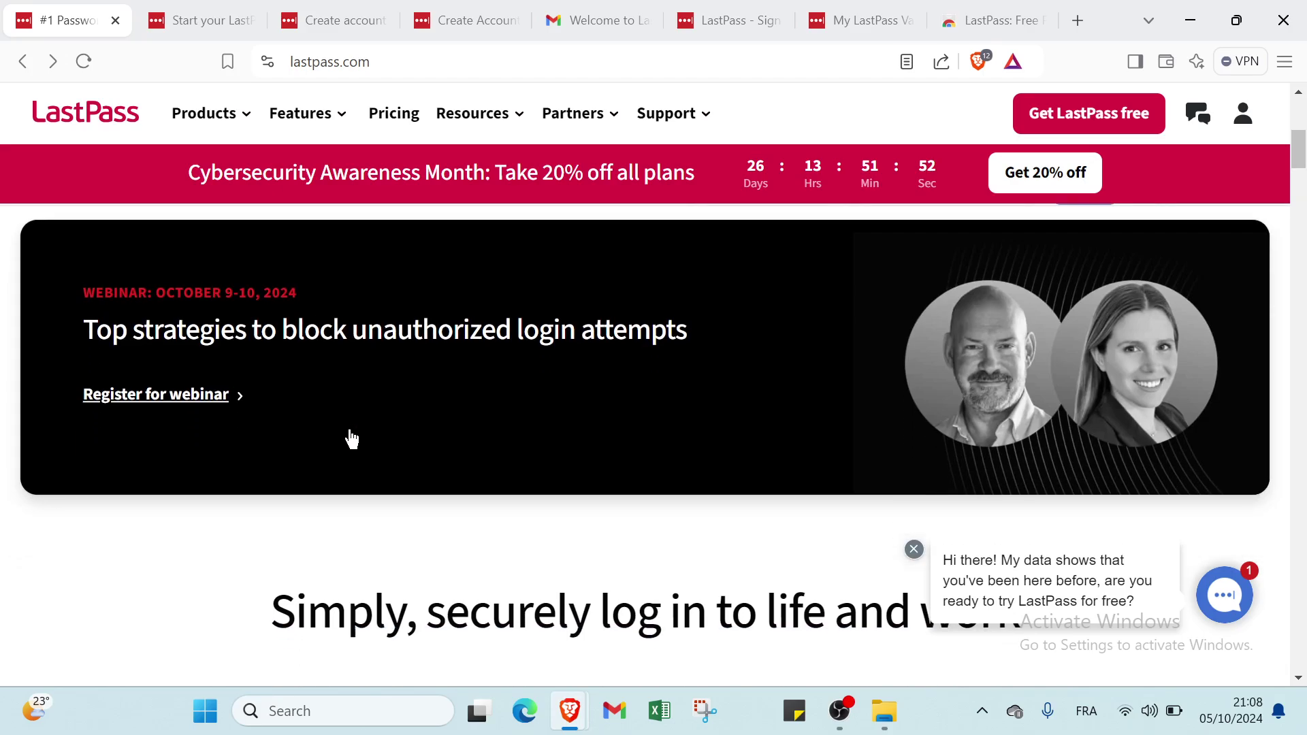
scroll(350, 436, "down", 3)
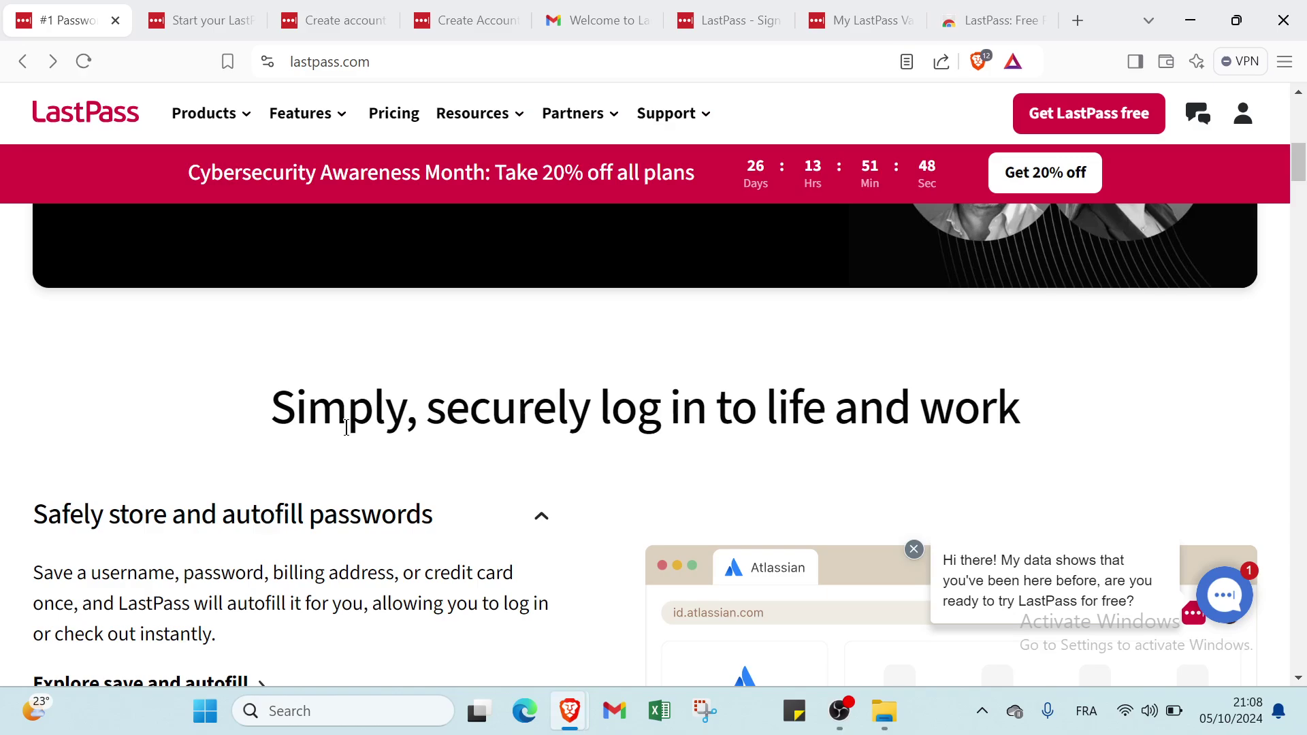
scroll(347, 430, "down", 3)
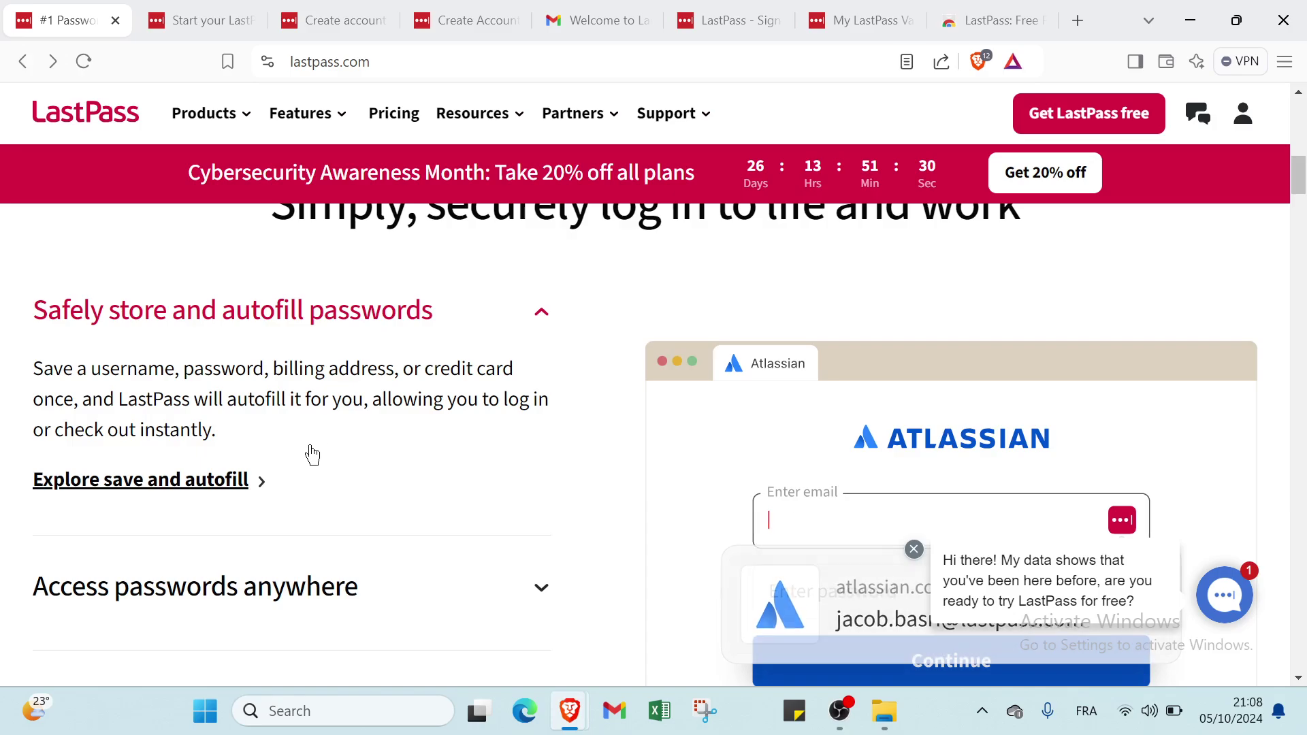
scroll(306, 449, "up", 10)
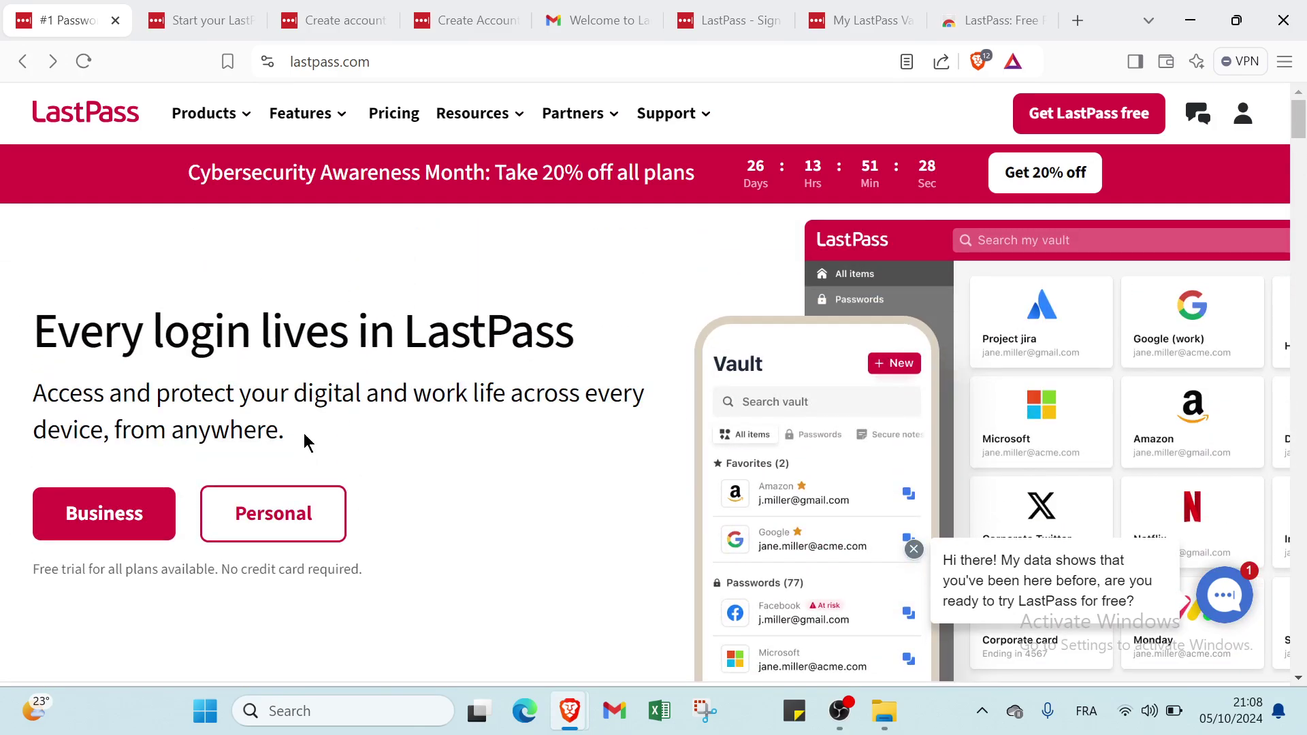